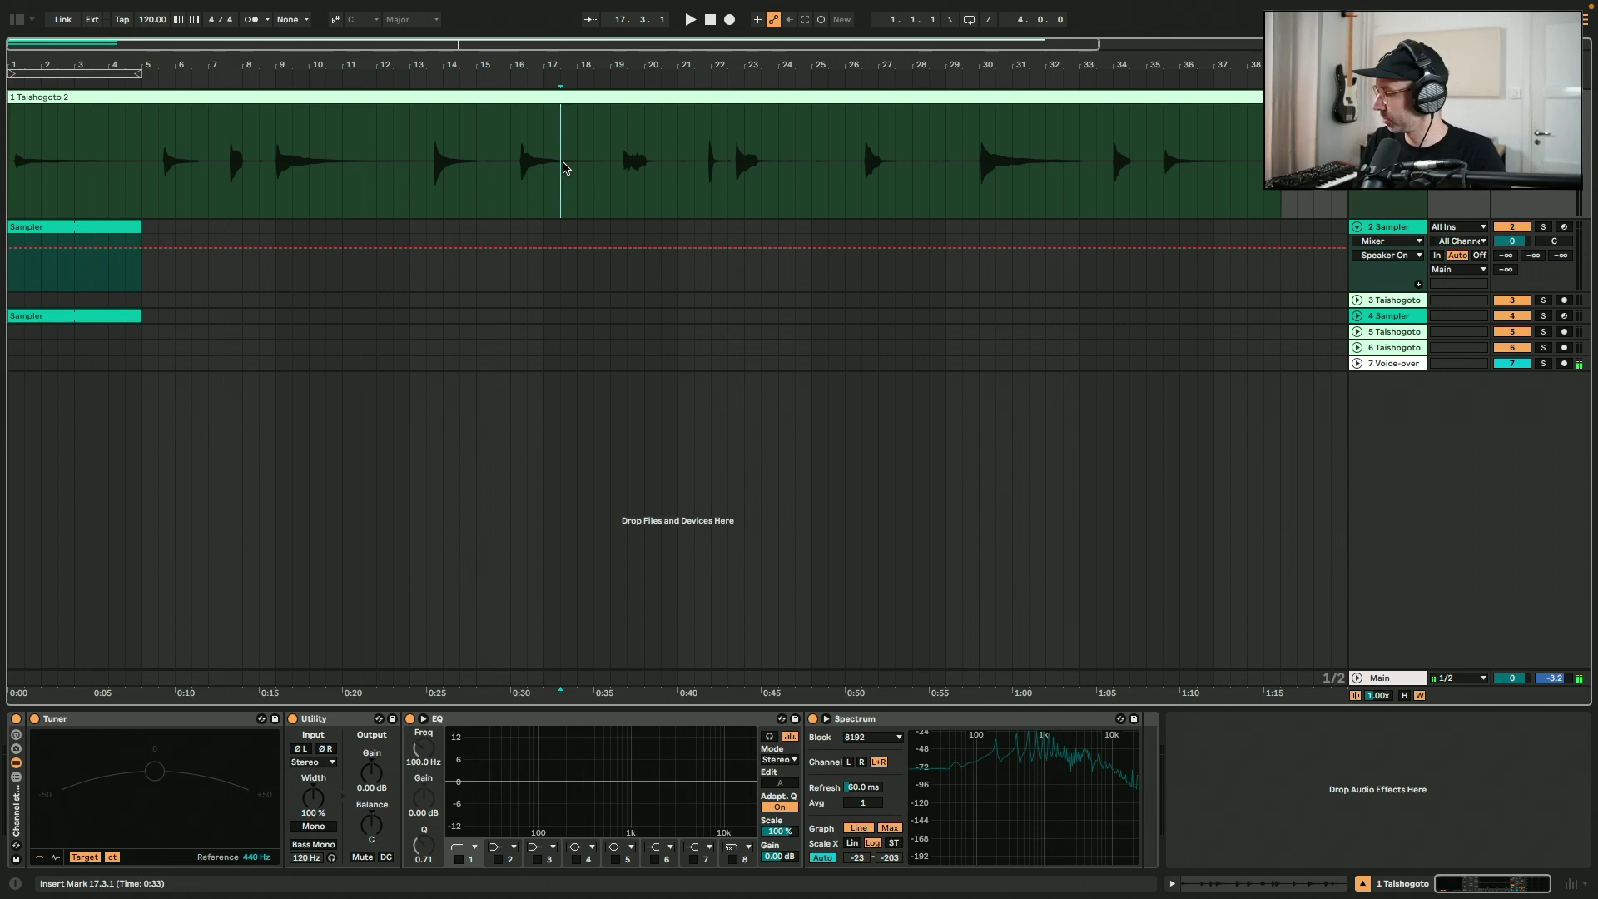
# Audition the recorded notes around bars 23, 26 and 30 in the Taishogoto clip.
pyautogui.click(745, 162)
pyautogui.press('space')
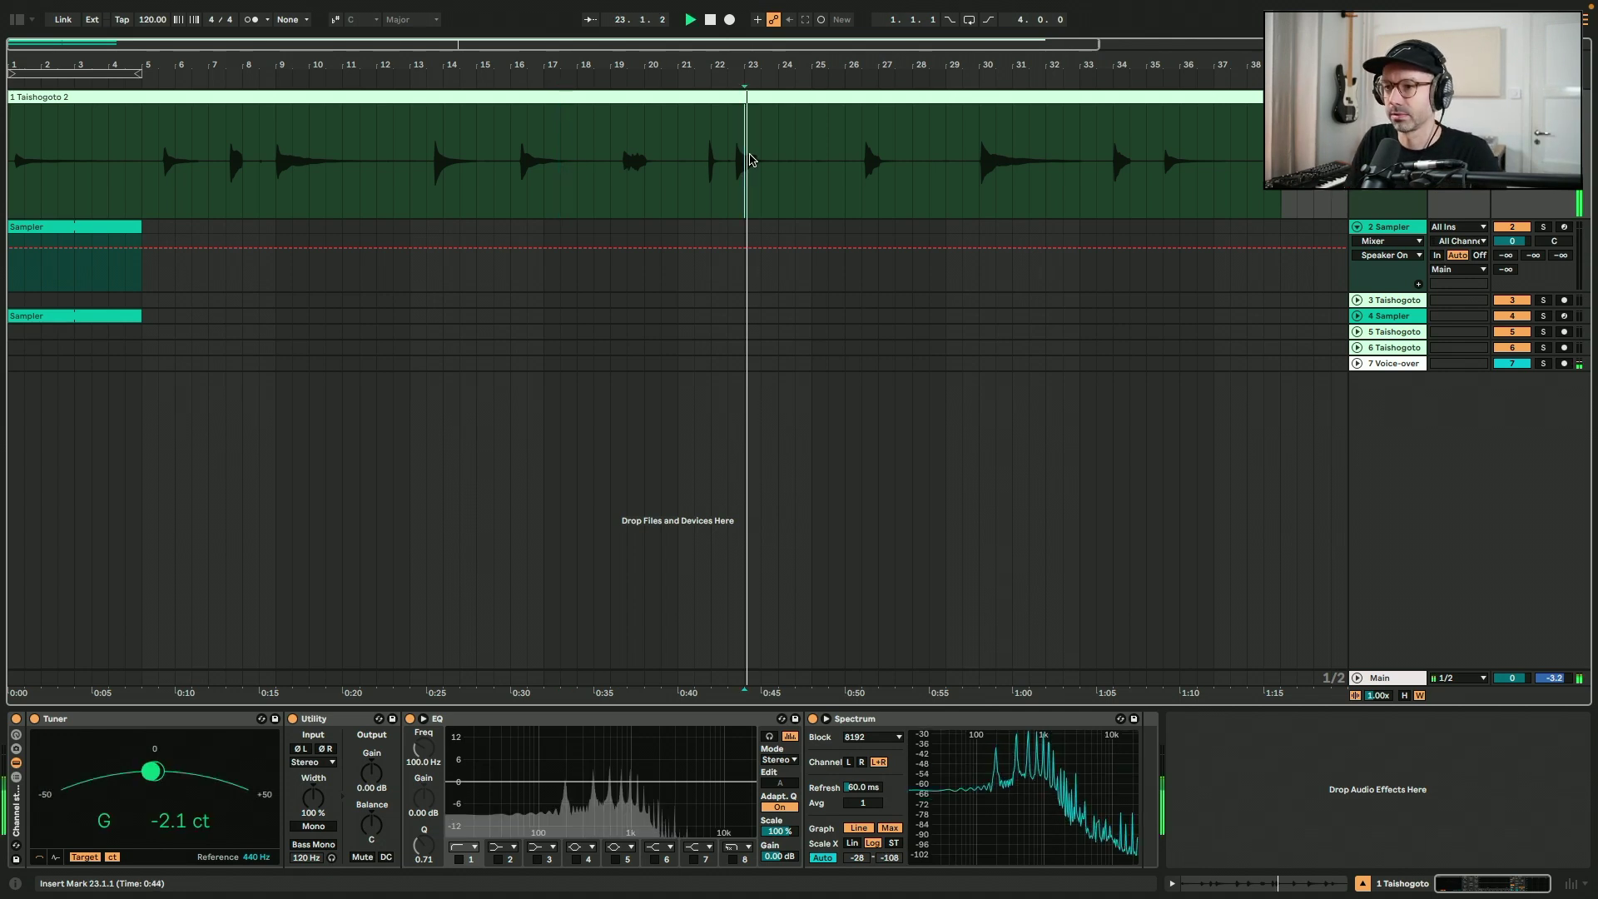
pyautogui.click(866, 155)
pyautogui.click(978, 163)
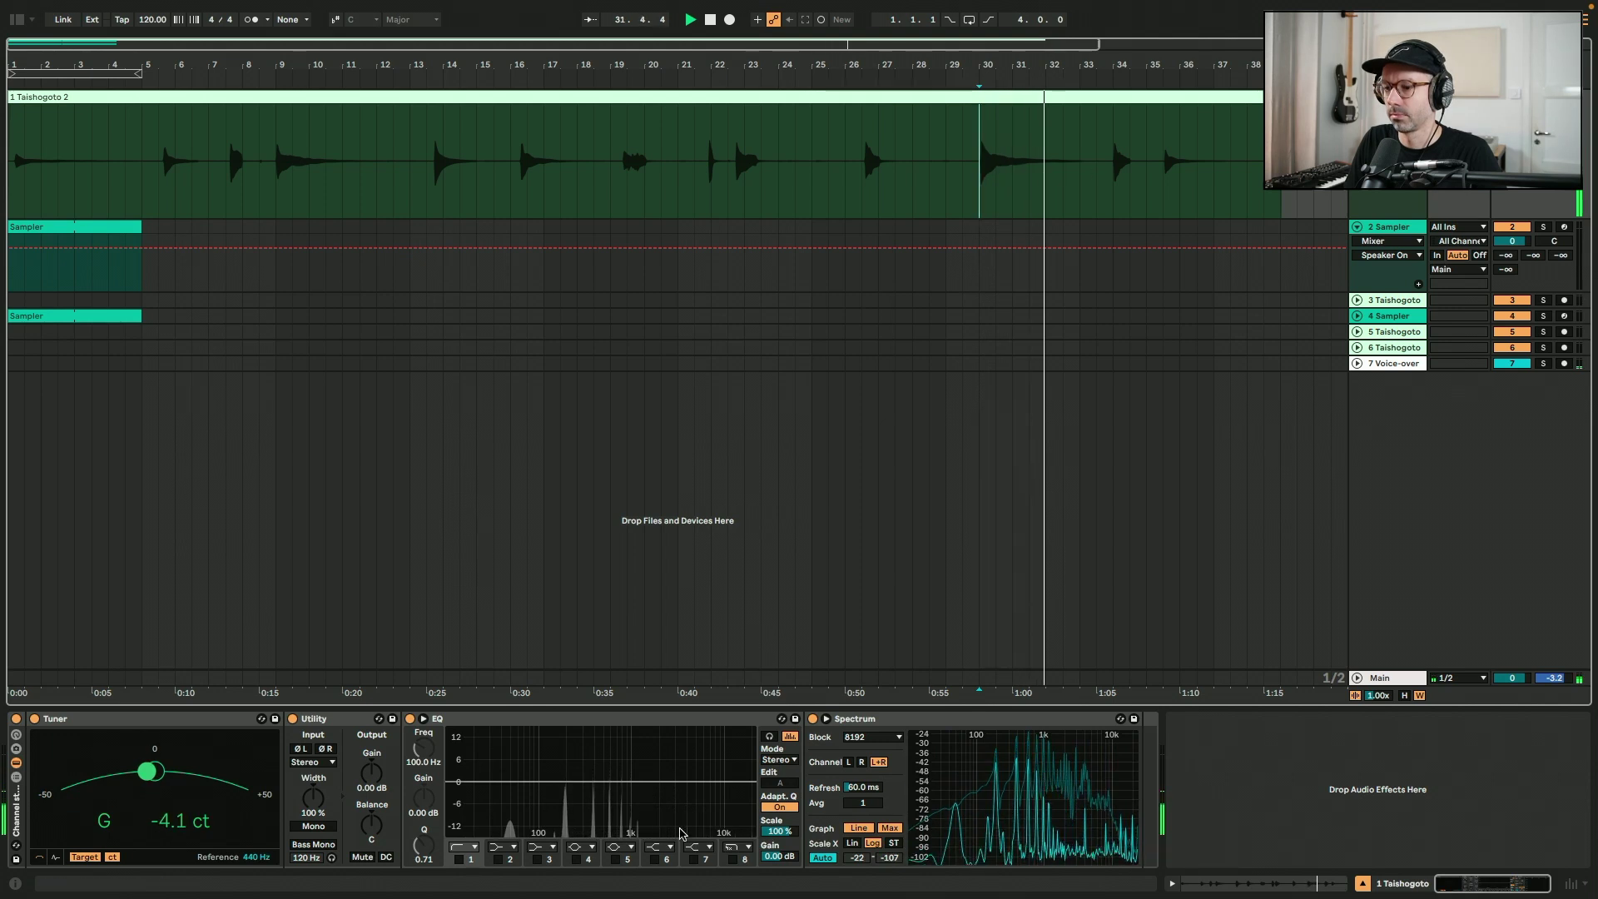
# Enable EQ band 8 on the Taishogoto track as a high-cut filter and set its frequency to 12.5 kHz.
pyautogui.click(747, 846)
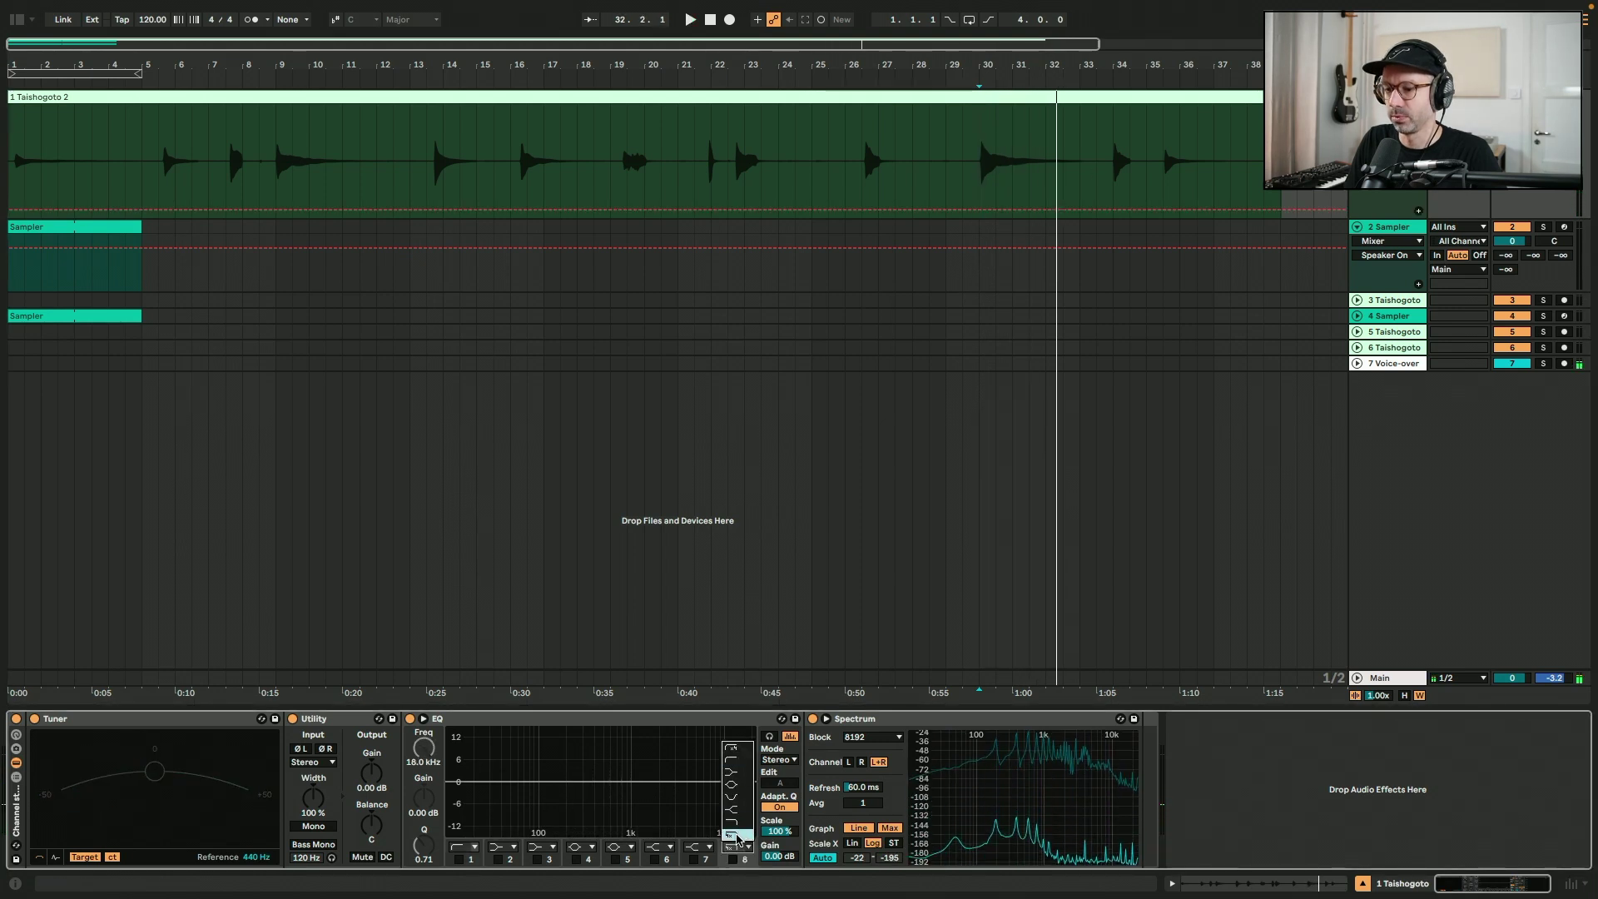
pyautogui.click(739, 836)
pyautogui.click(732, 859)
pyautogui.click(423, 747)
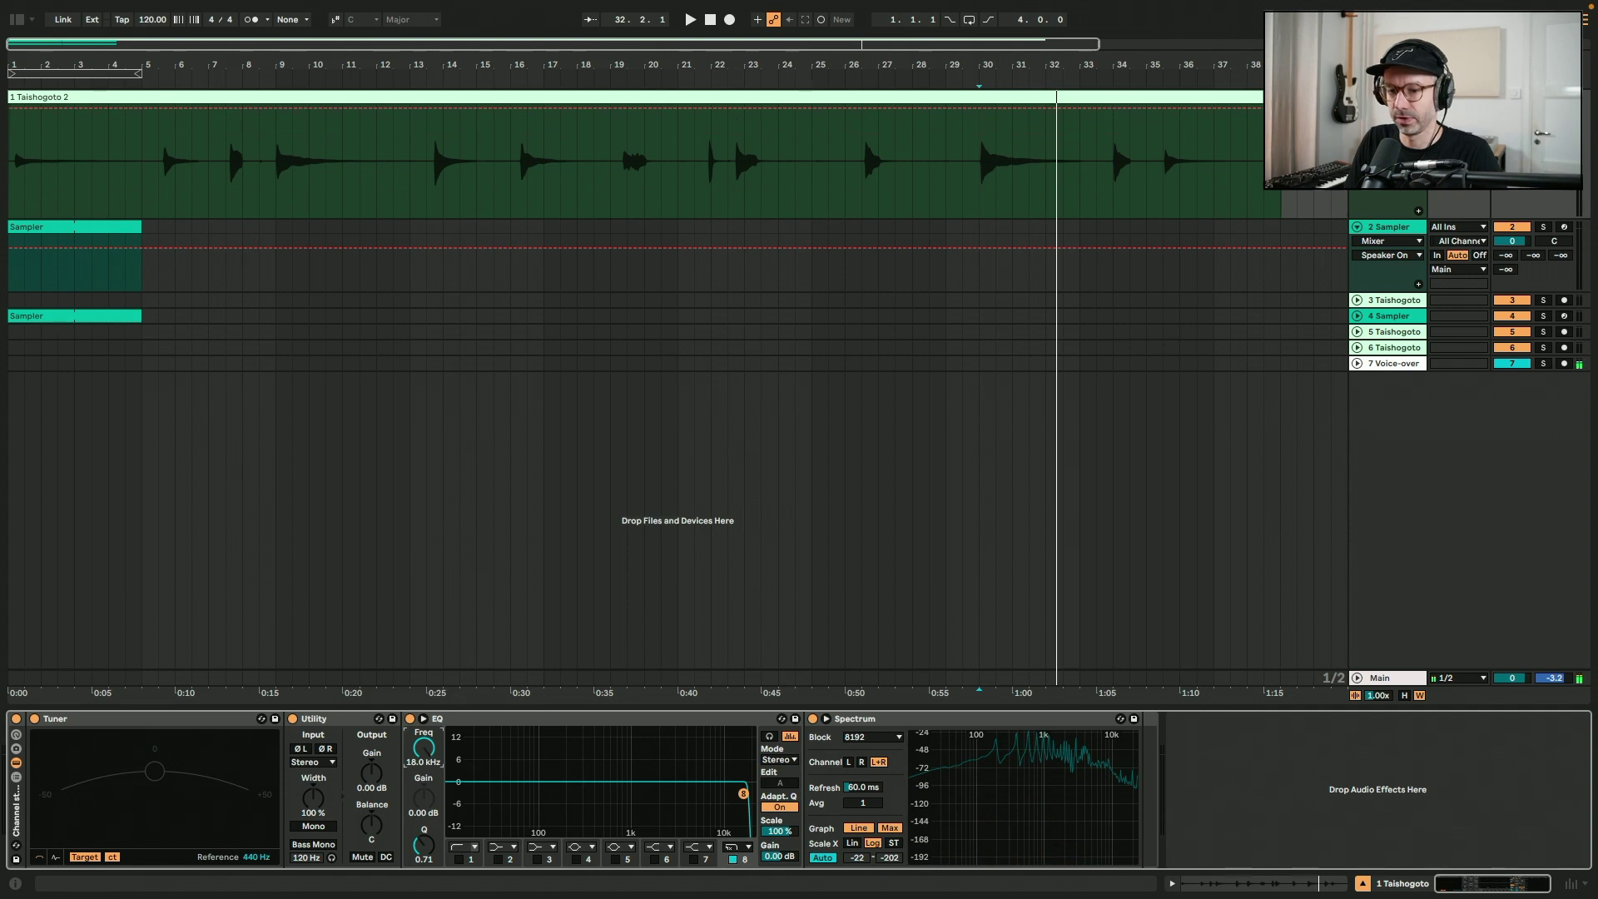
pyautogui.write('12.5 k')
pyautogui.press('Return')
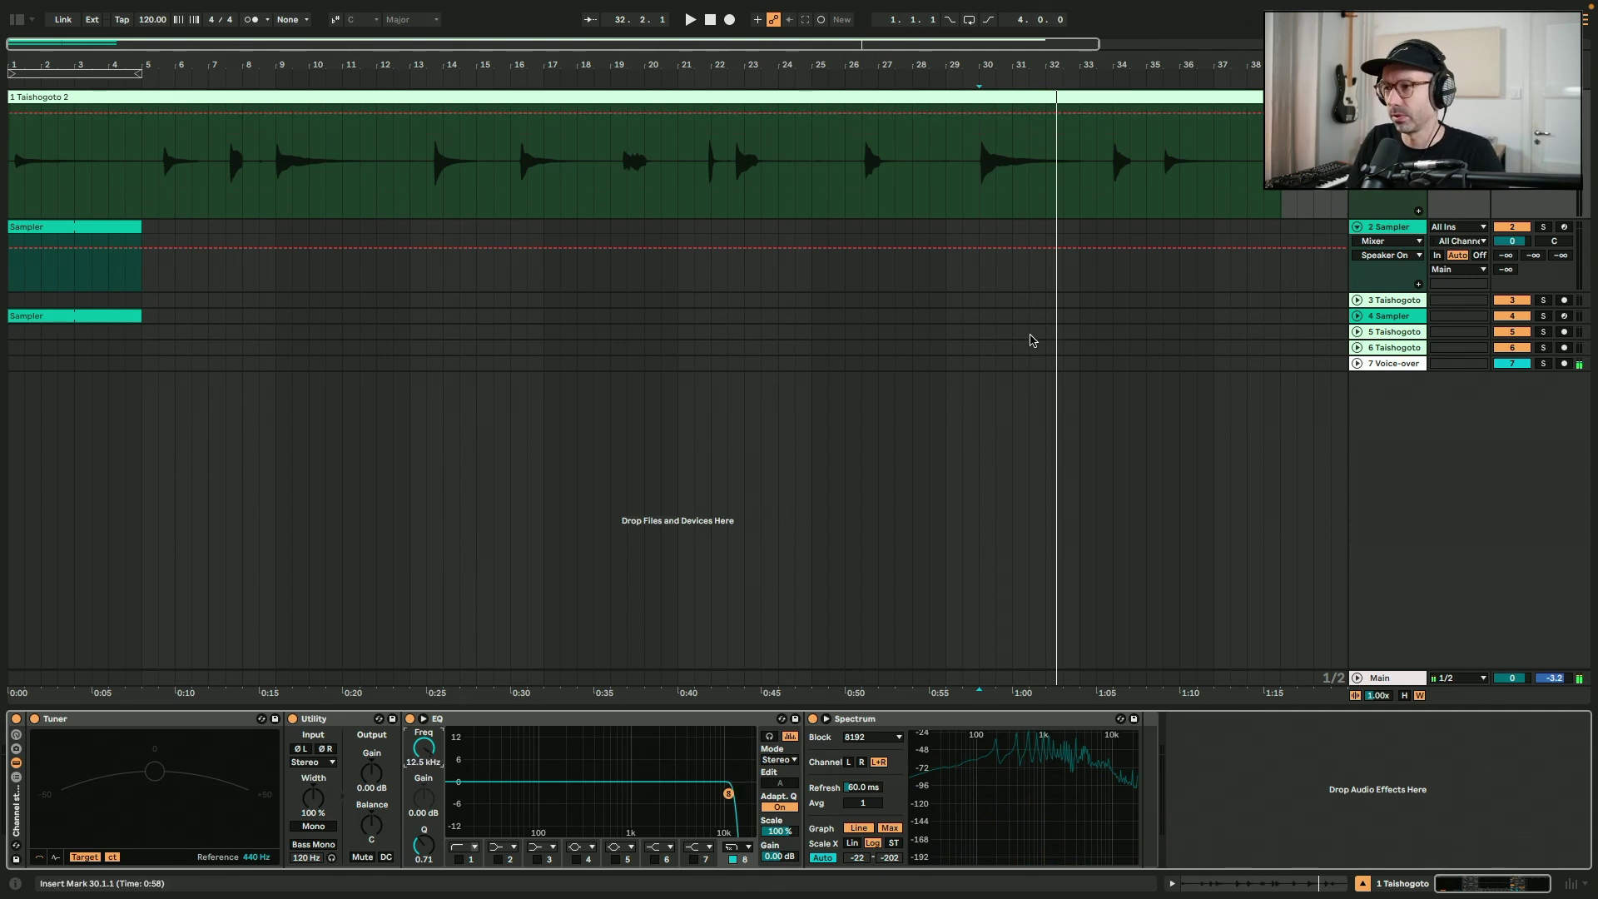
# Listen to the note at bar 30 and split the Taishogoto clip around it, from 29.3.1 to 33.3.1.
pyautogui.press('space')
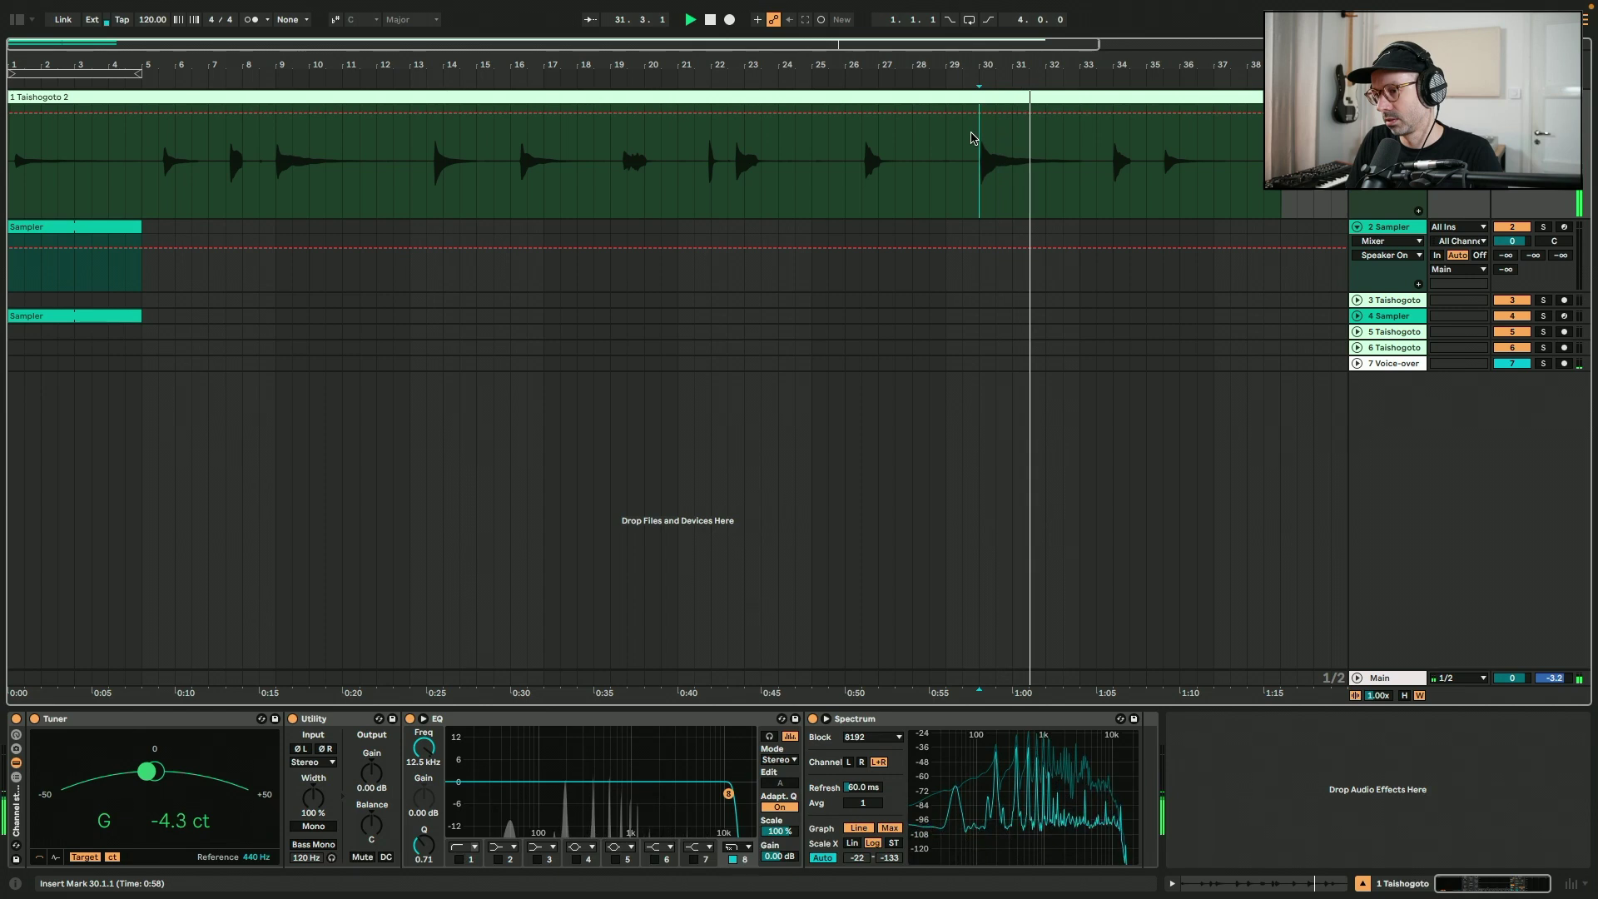
pyautogui.click(967, 131)
pyautogui.press('space')
pyautogui.moveTo(967, 130); pyautogui.dragTo(1096, 133)
pyautogui.hotkey('ctrl', 'e')
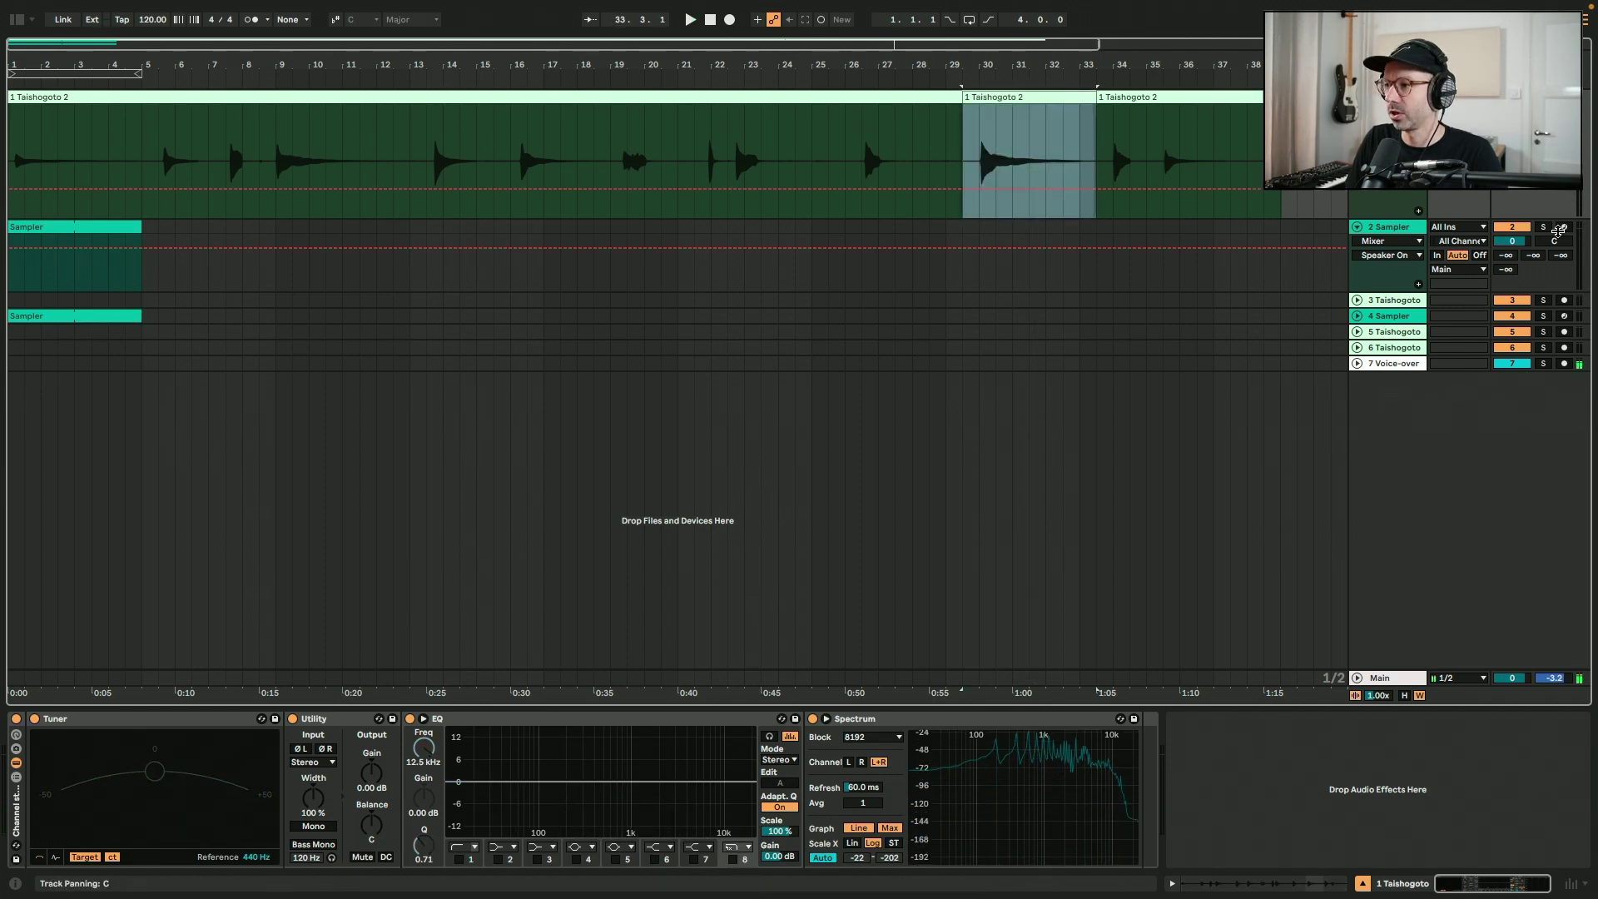
# Arm the first Sampler track, load the split note clip into its Sampler and set the volume envelope release to 500 ms.
pyautogui.click(1550, 240)
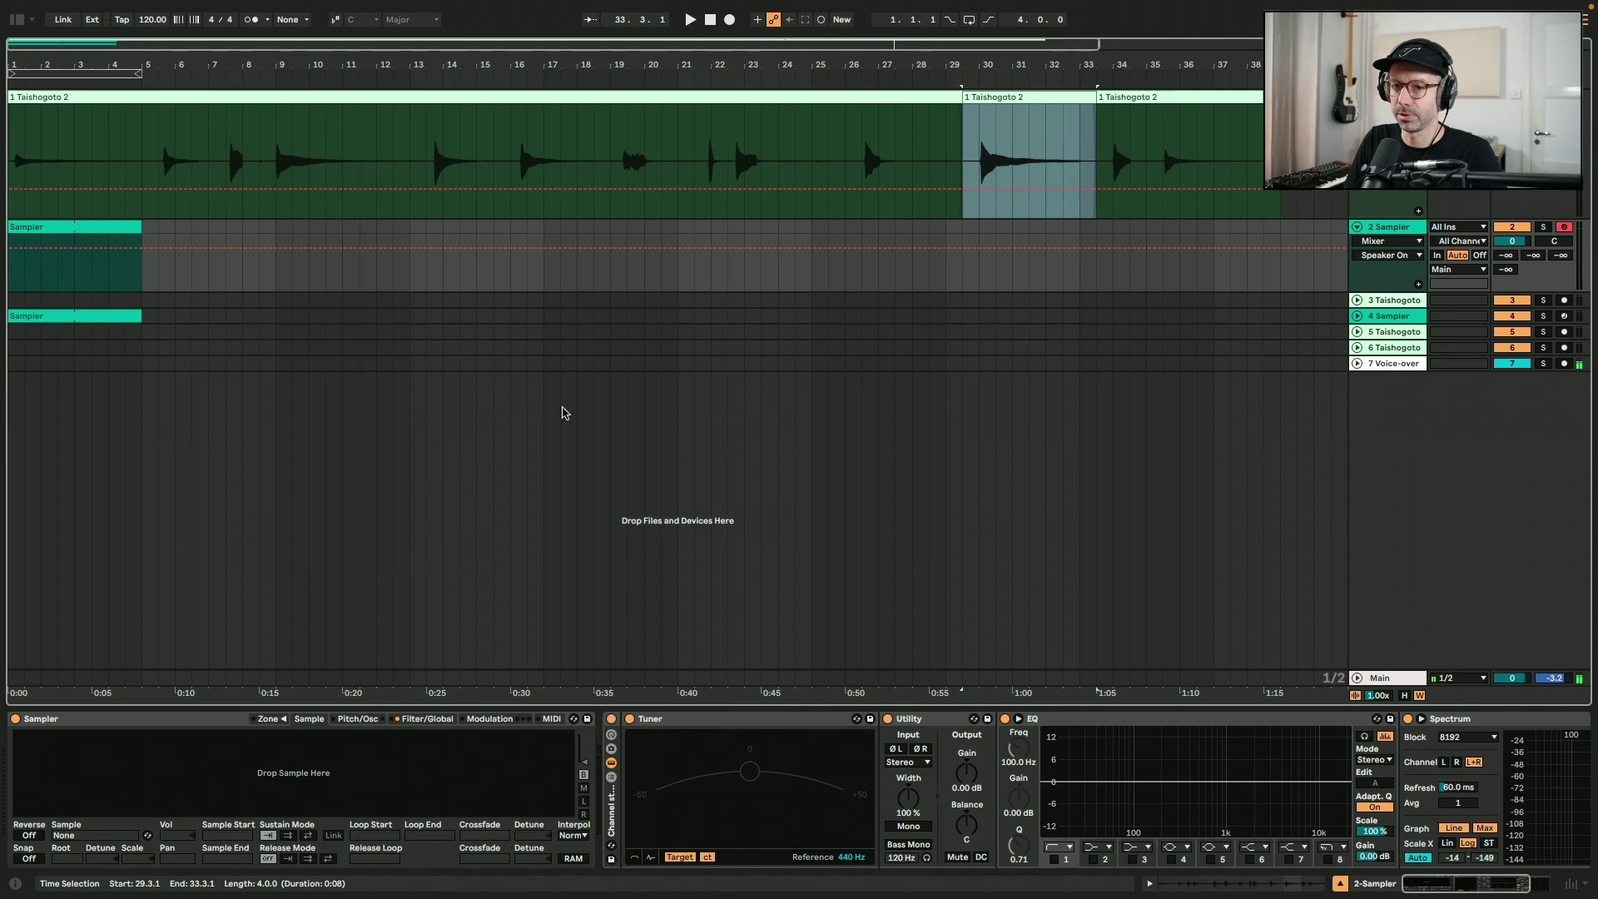
pyautogui.click(50, 278)
pyautogui.moveTo(1009, 97); pyautogui.dragTo(93, 784)
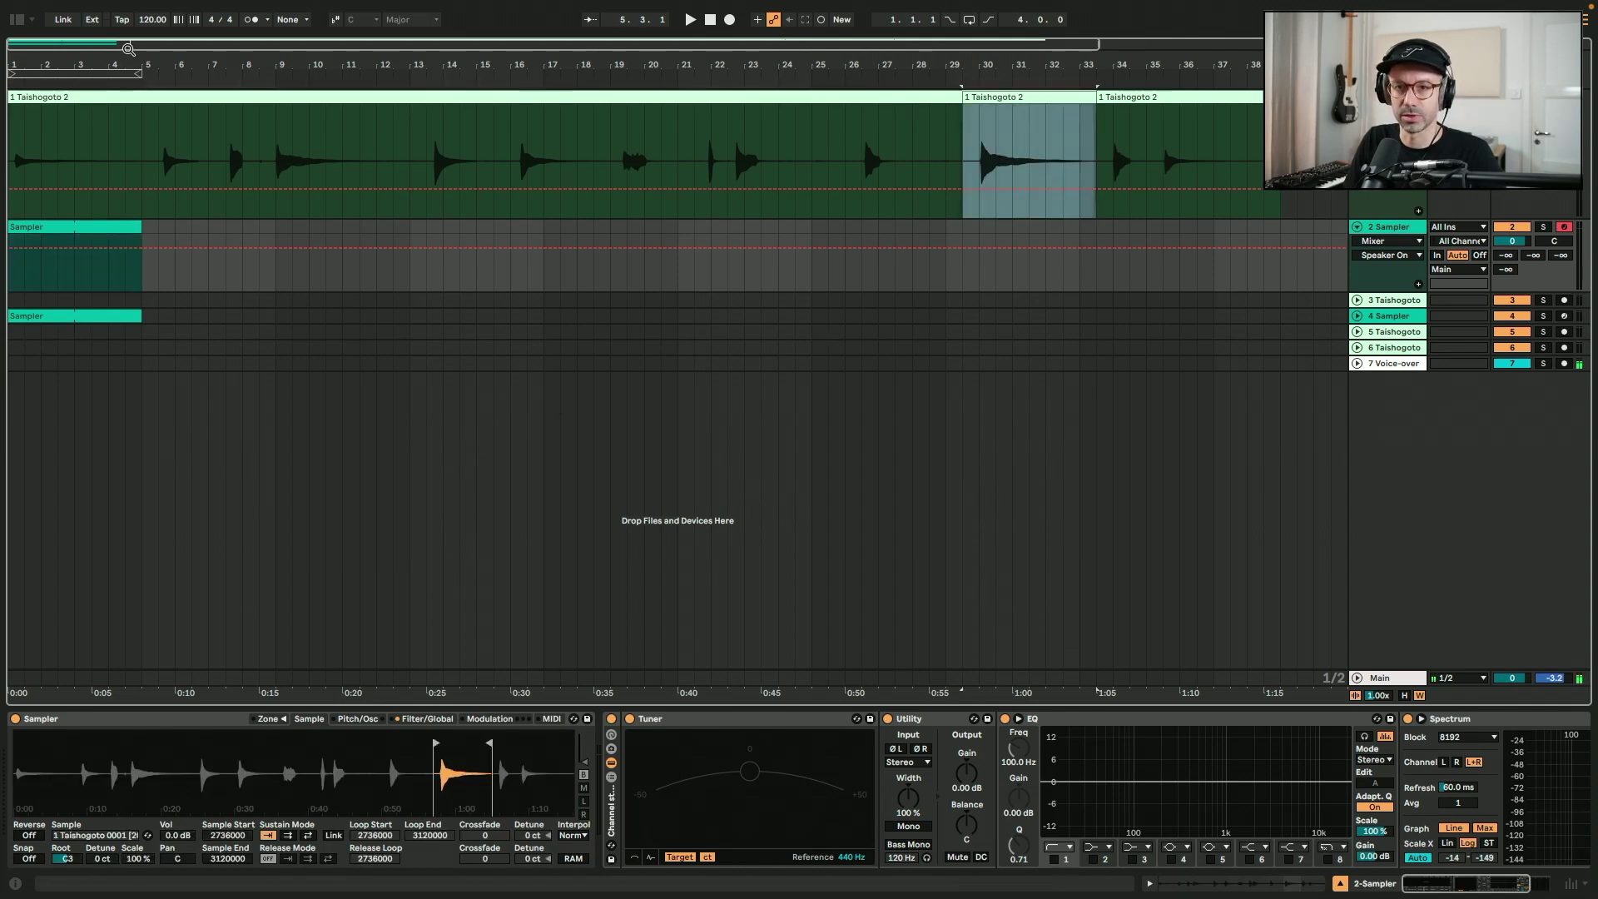
pyautogui.click(491, 829)
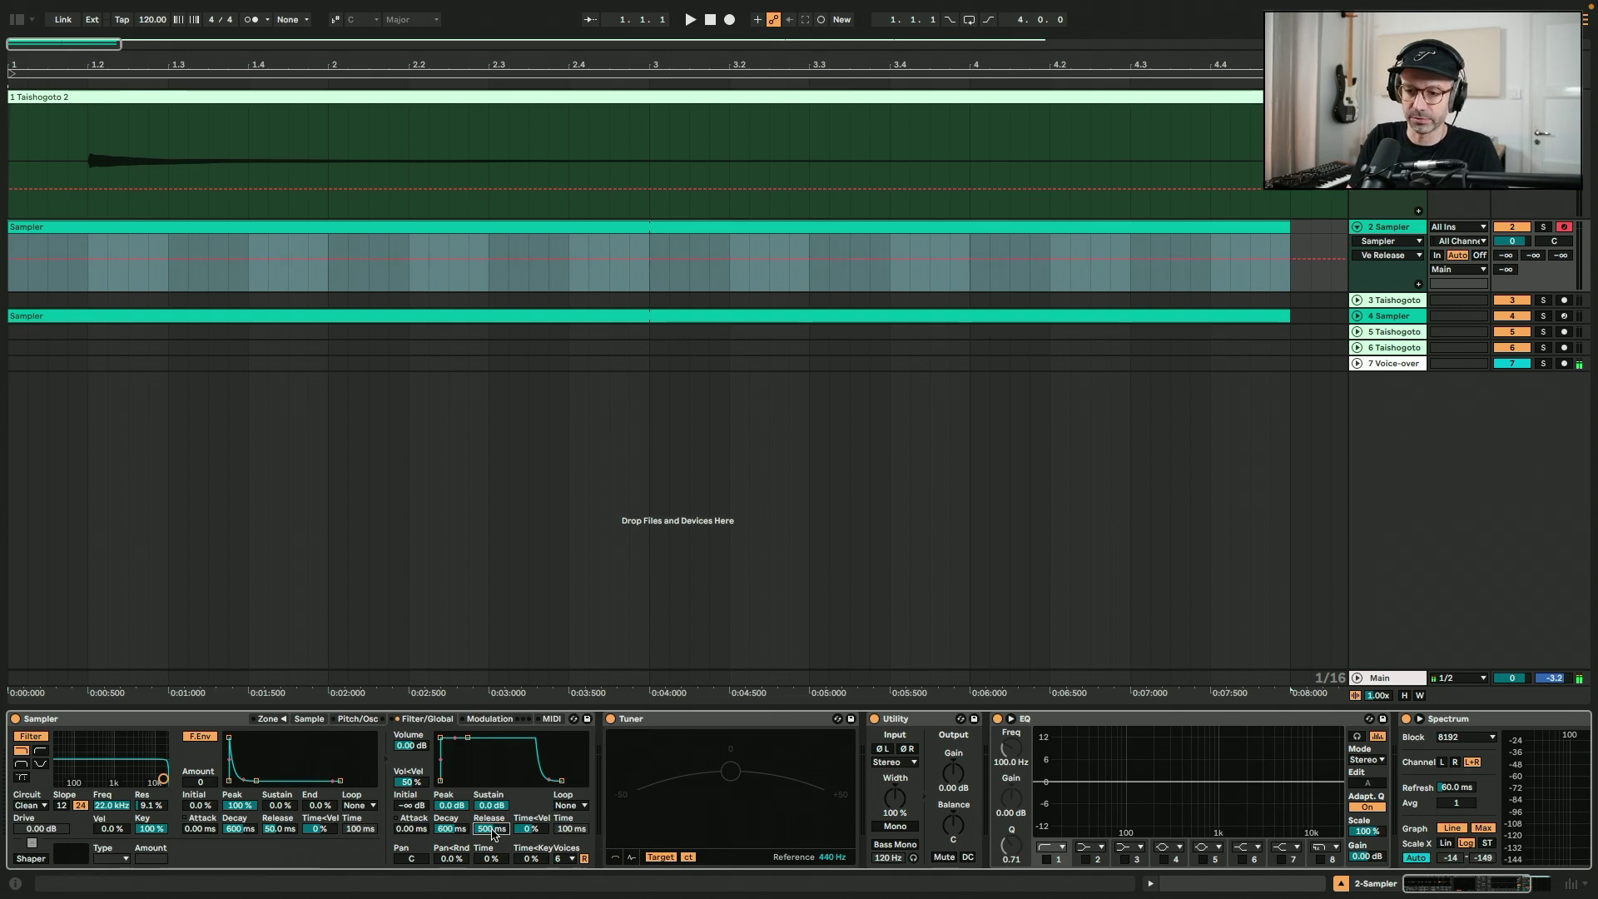
# Move the sample start to the note's attack at 2791908 and lower the sample volume to -4.6 dB.
pyautogui.click(308, 719)
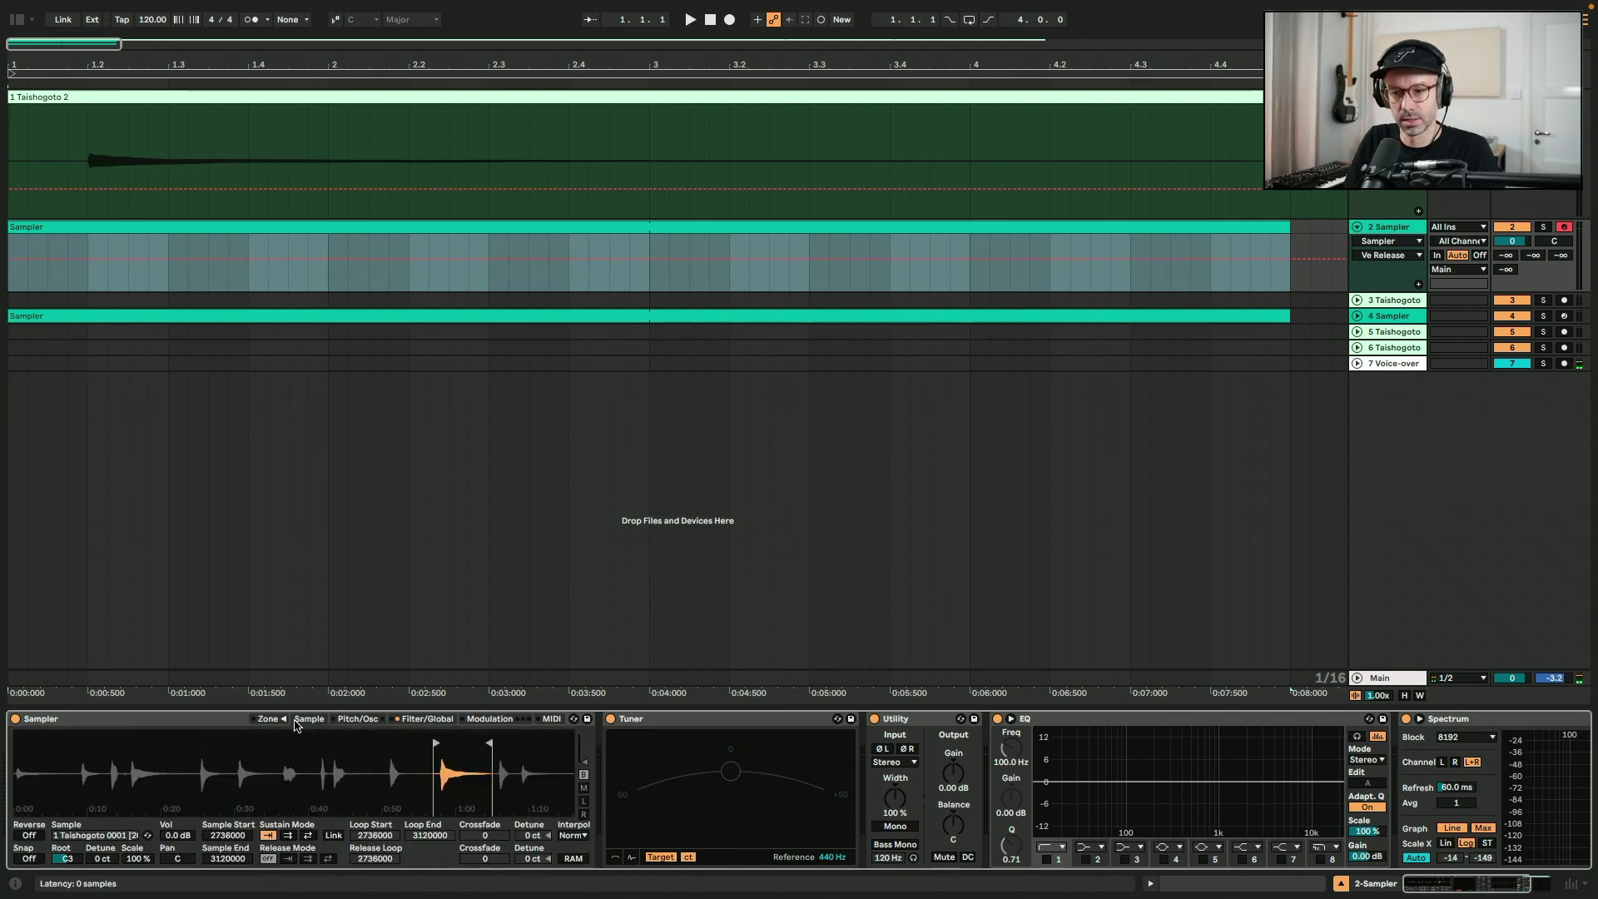
pyautogui.moveTo(482, 762); pyautogui.dragTo(482, 774)
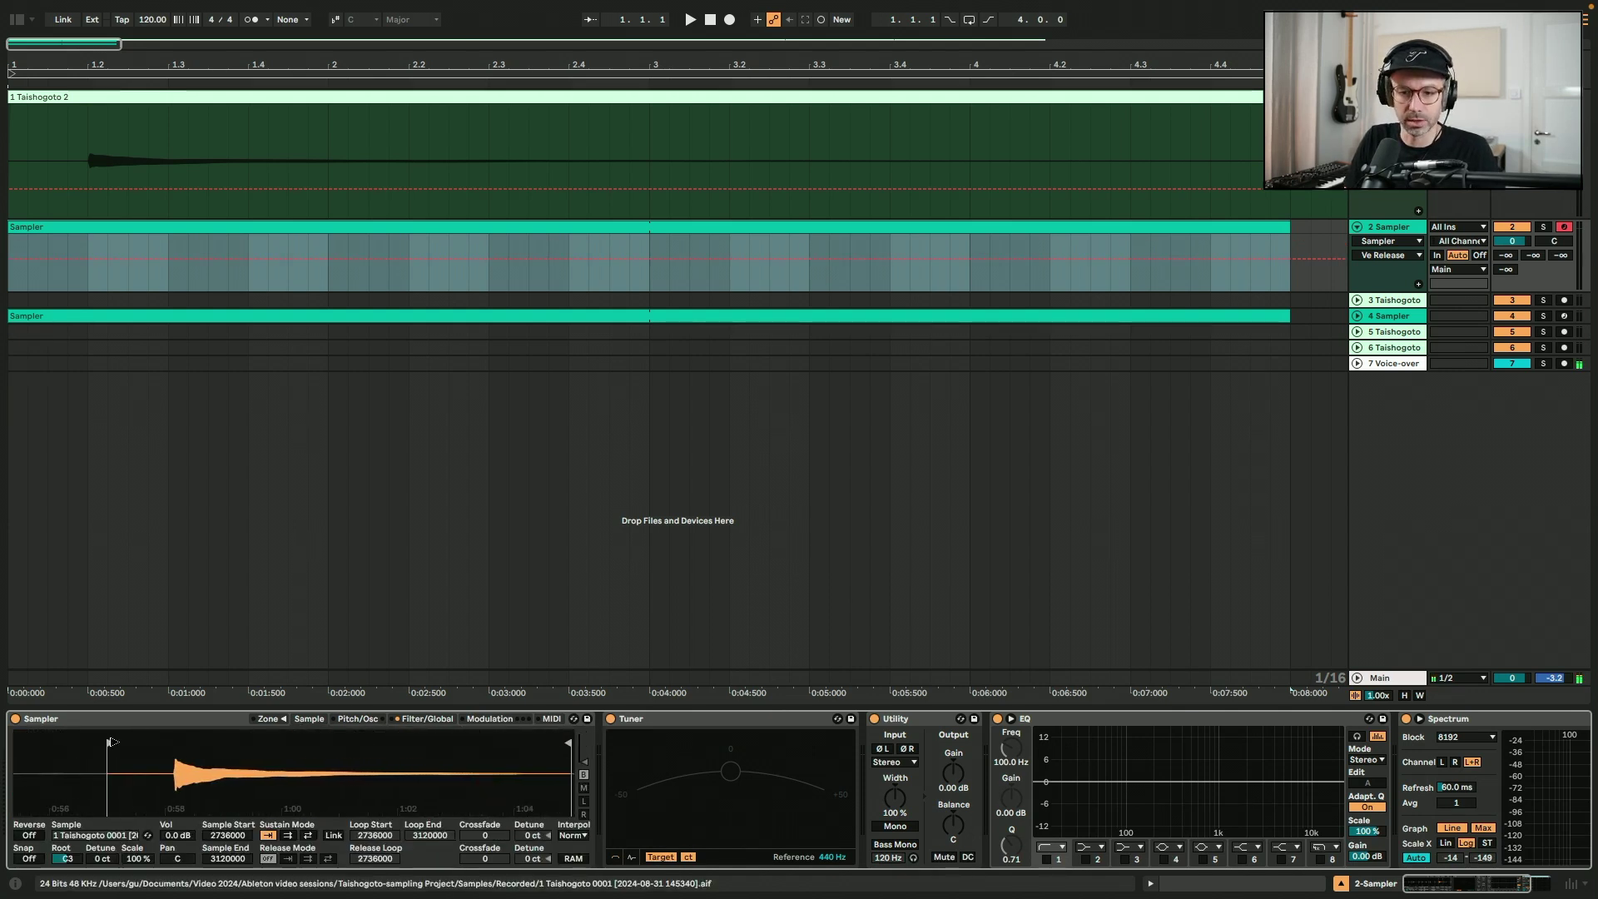
pyautogui.moveTo(170, 761)
pyautogui.mouseDown()
pyautogui.moveTo(158, 778)
pyautogui.moveTo(145, 754)
pyautogui.mouseUp()
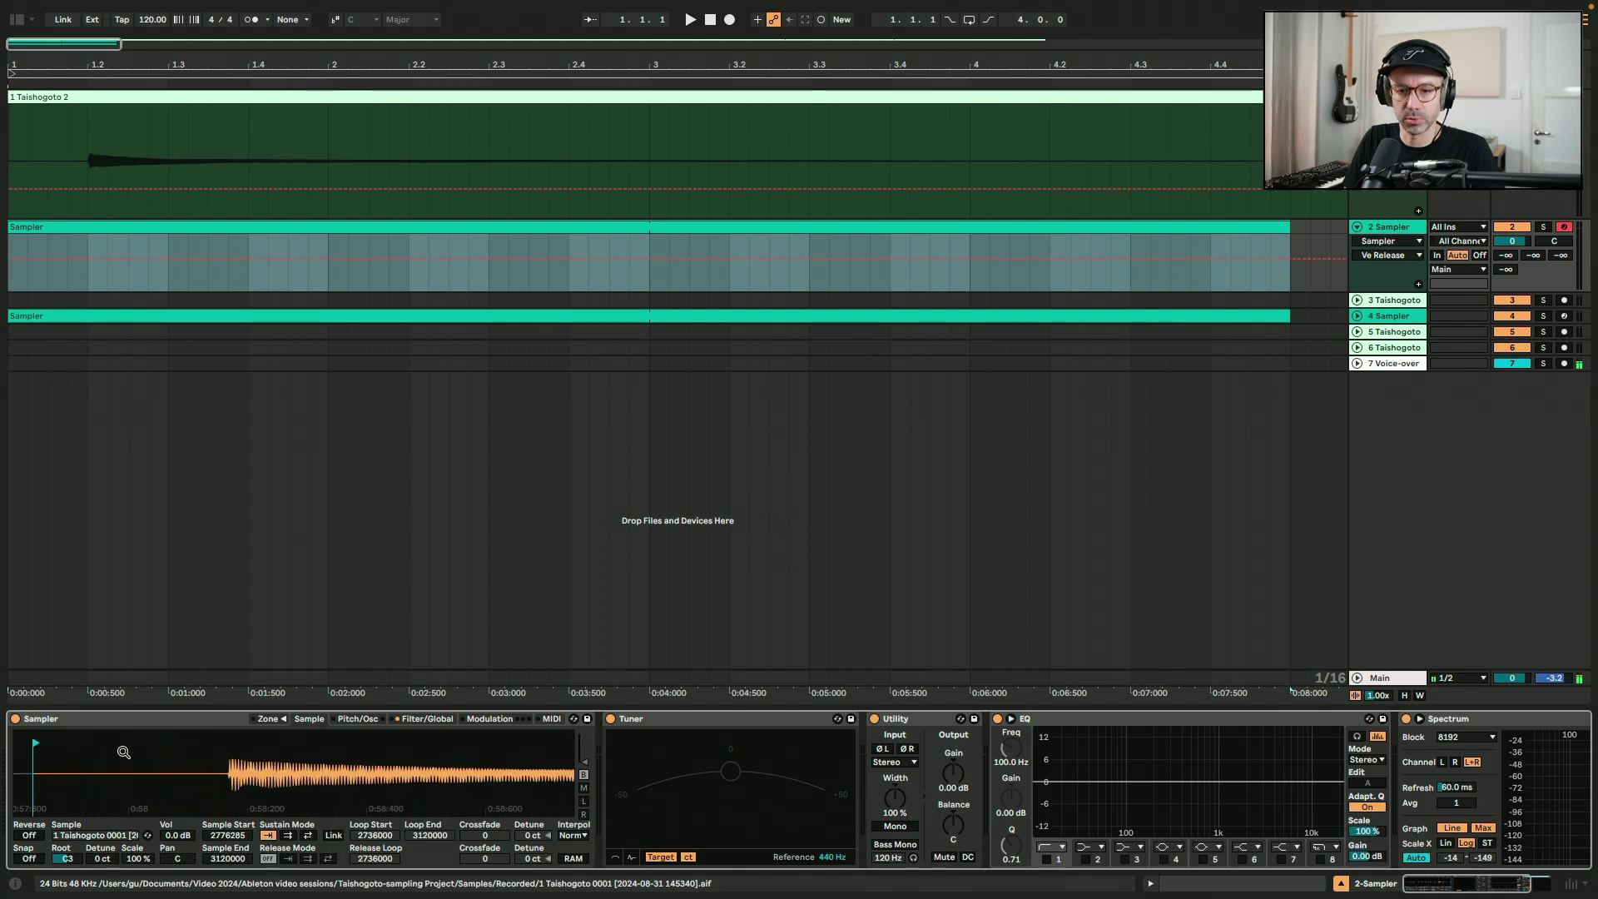
pyautogui.moveTo(41, 744)
pyautogui.mouseDown()
pyautogui.moveTo(267, 742)
pyautogui.moveTo(268, 765)
pyautogui.moveTo(75, 770)
pyautogui.moveTo(109, 771)
pyautogui.mouseUp()
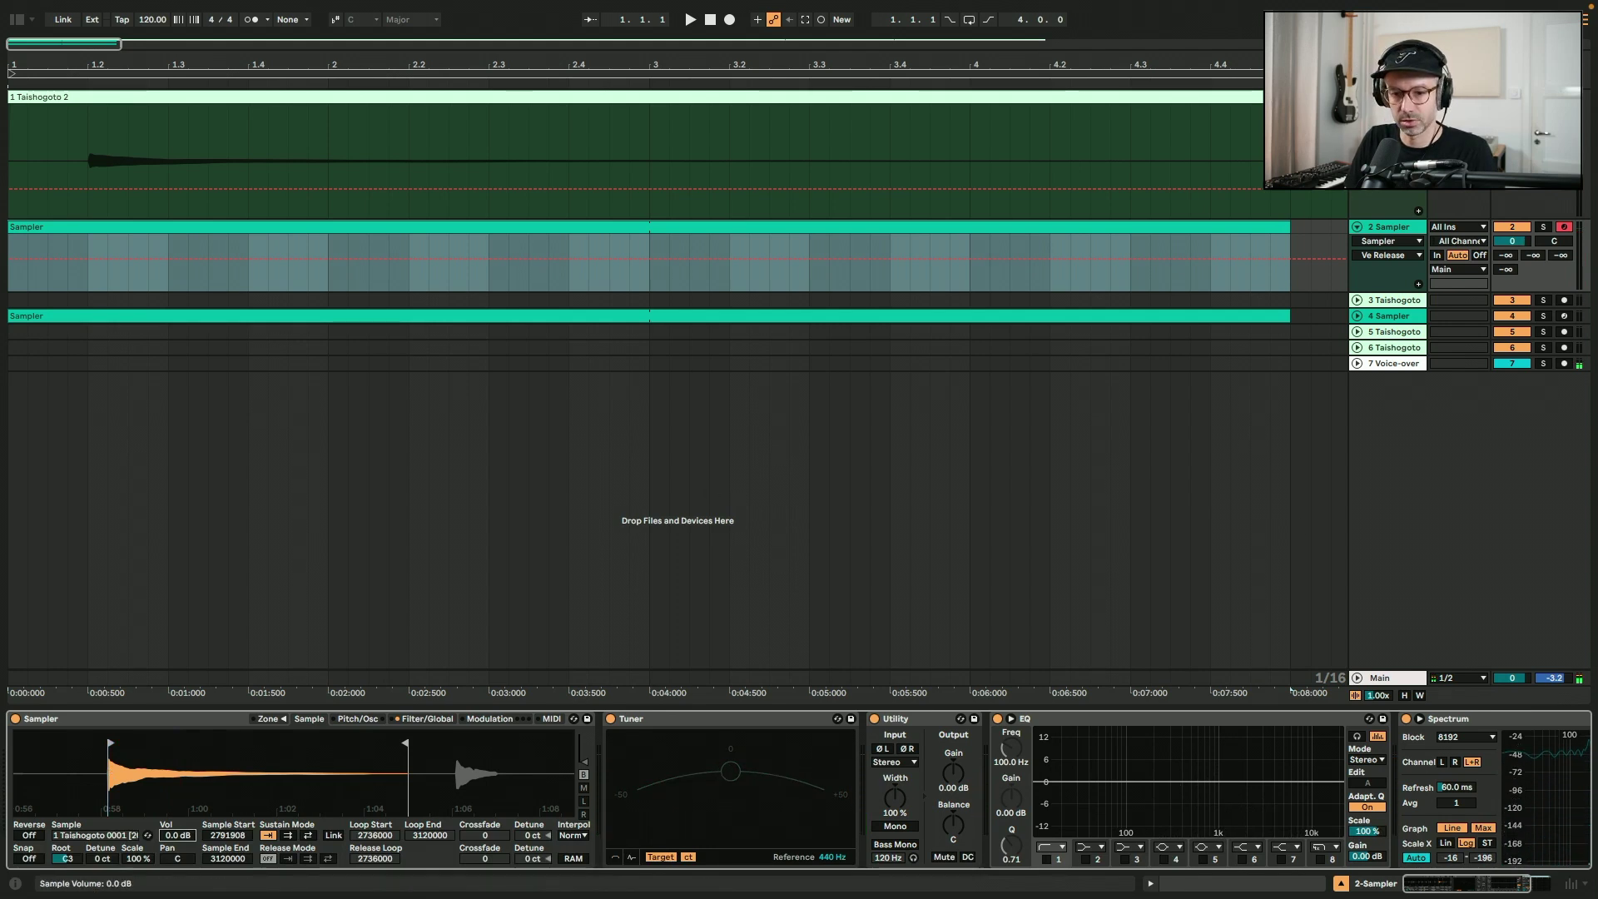
pyautogui.moveTo(186, 837); pyautogui.dragTo(186, 832)
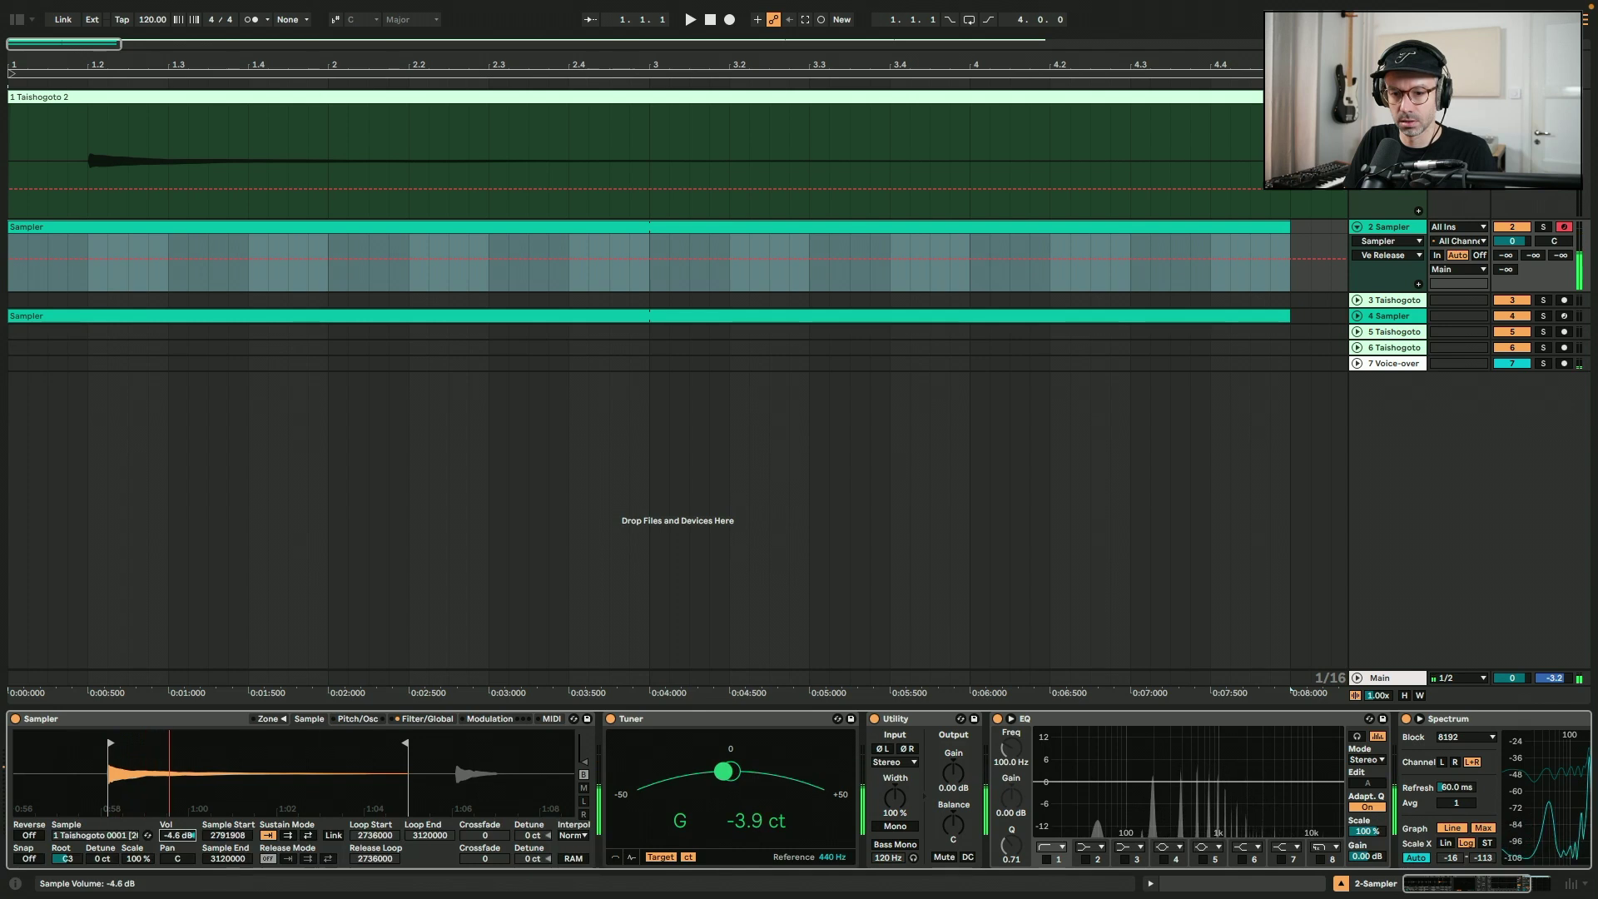
# Extend the sample end to 3165654 and crop the sample to that range.
pyautogui.moveTo(405, 744); pyautogui.dragTo(447, 744)
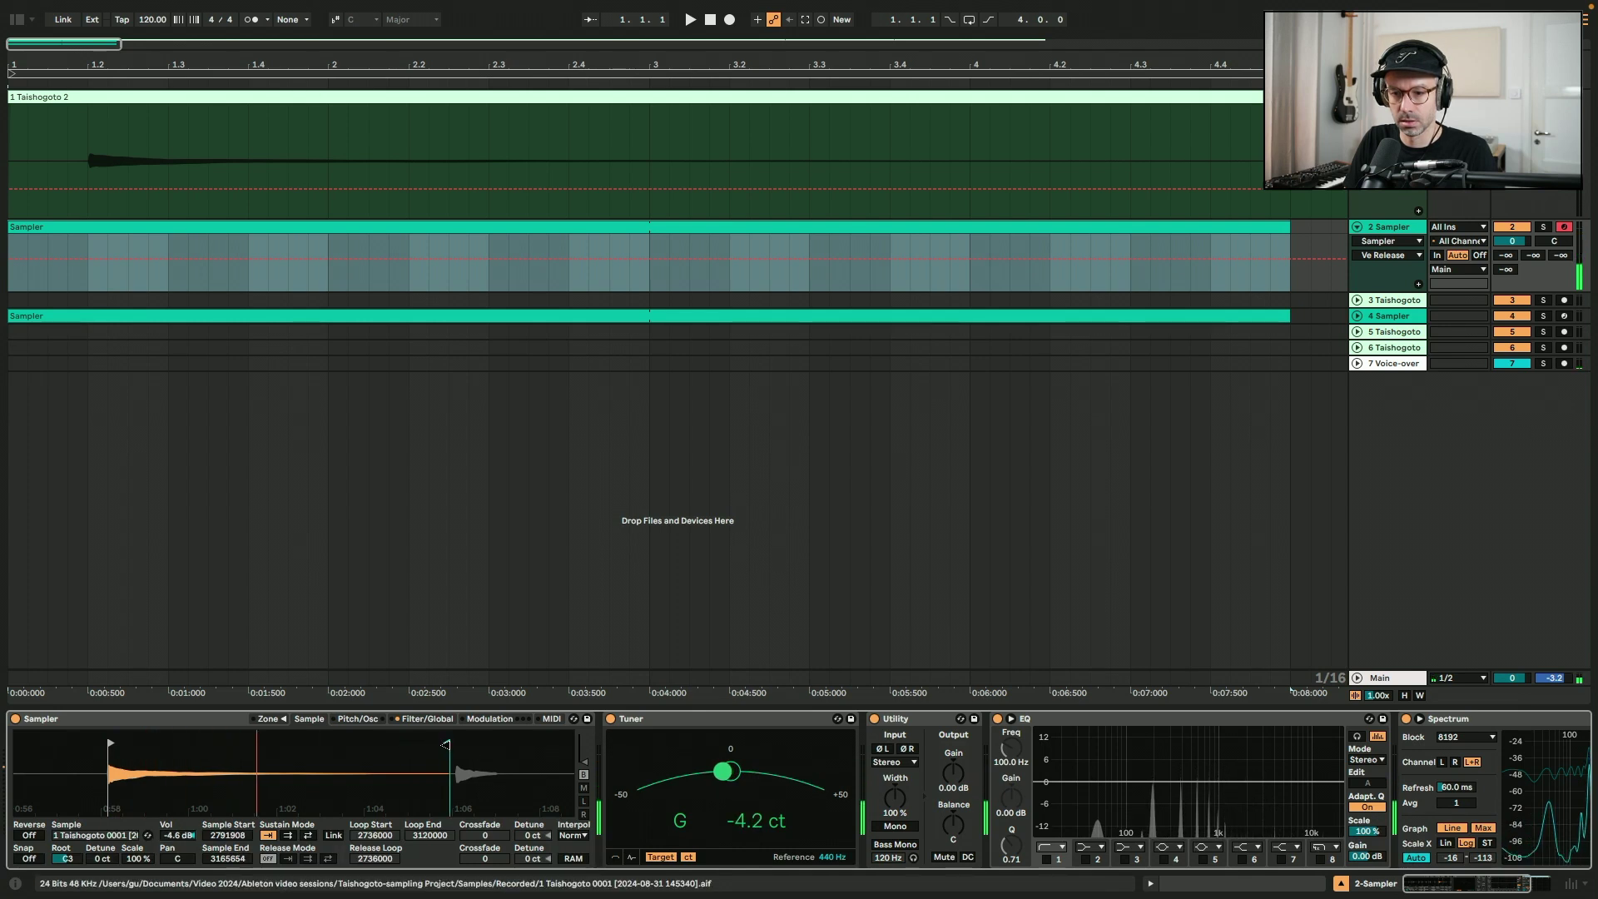
pyautogui.rightClick(414, 761)
pyautogui.click(452, 833)
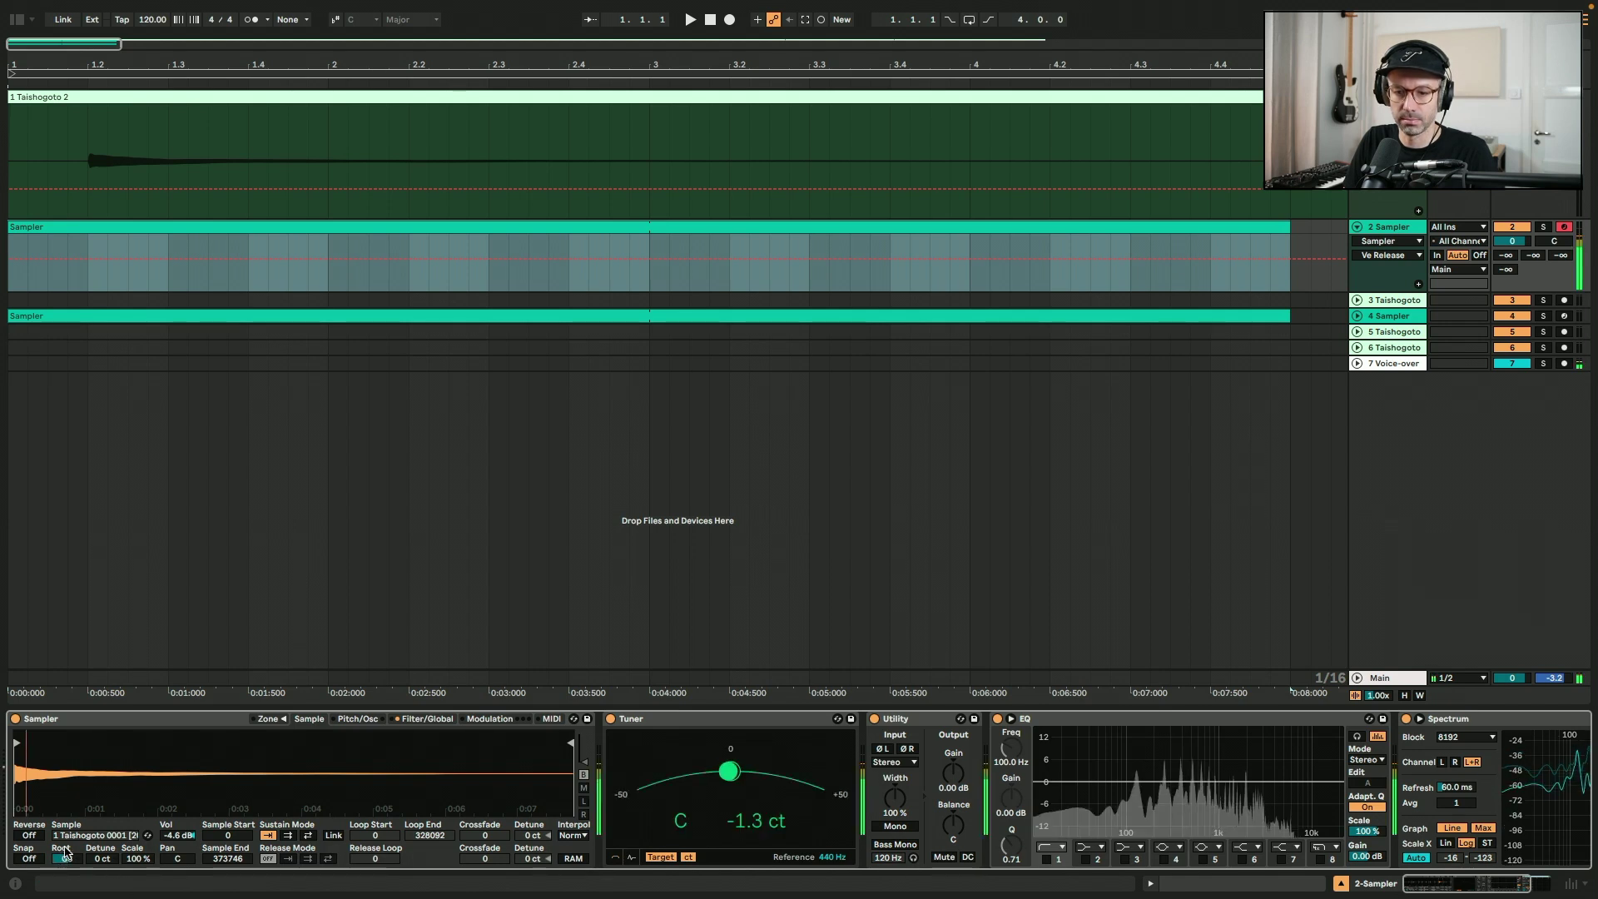
# Set the sample's root key to G2 and its detune to +2 ct, checking the pitch on the tuner.
pyautogui.moveTo(67, 850); pyautogui.dragTo(67, 865)
pyautogui.press('g')
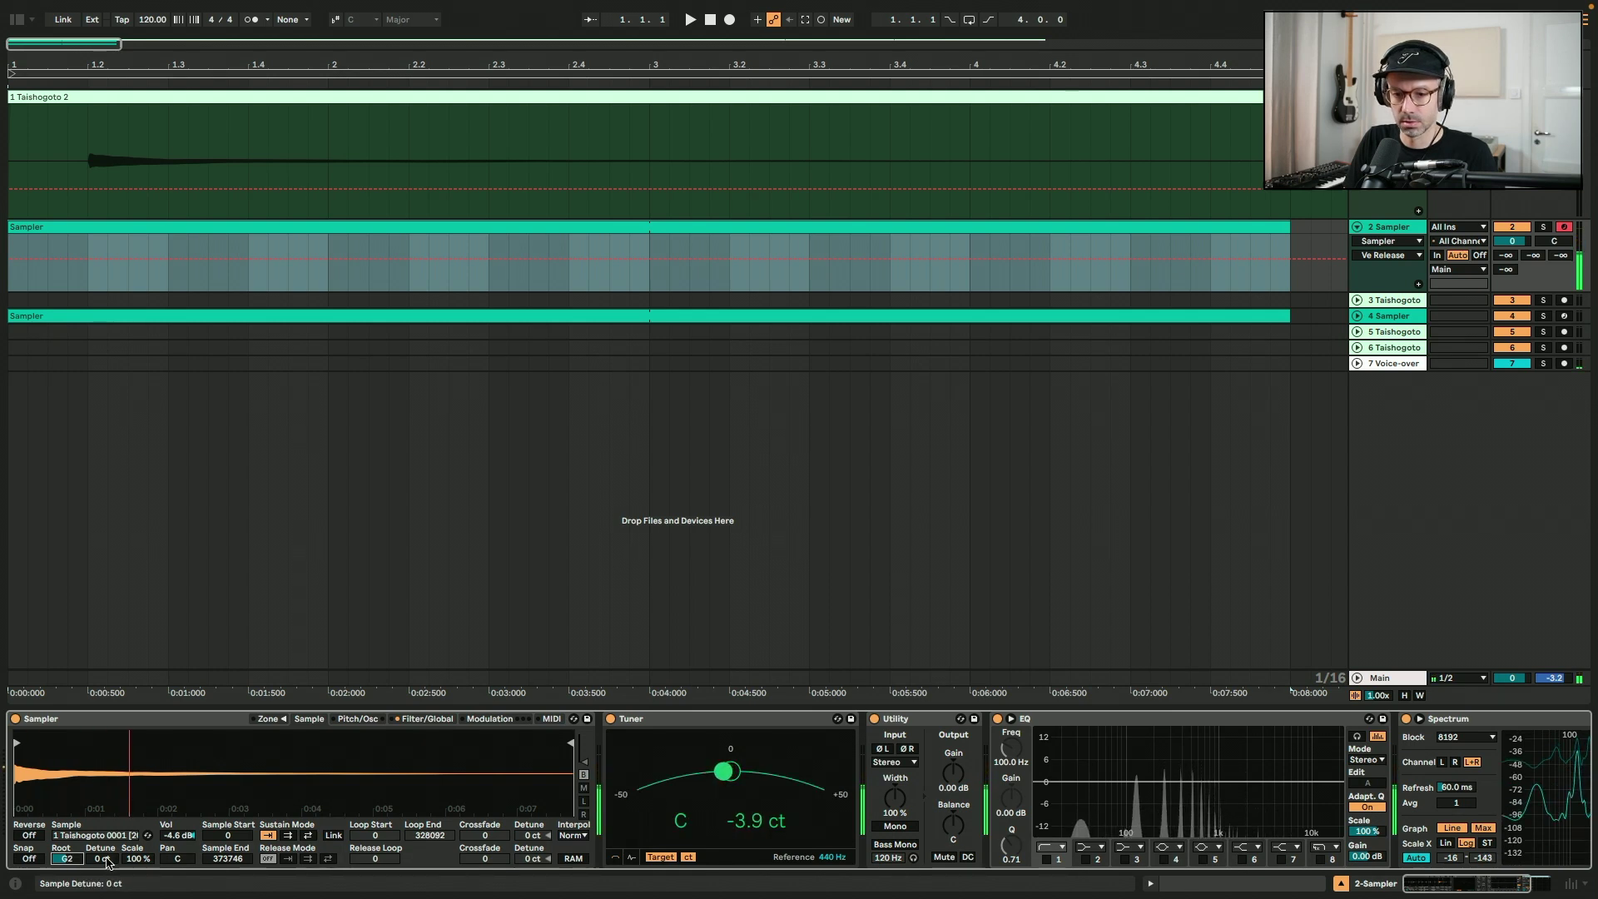
pyautogui.moveTo(106, 863); pyautogui.dragTo(106, 858)
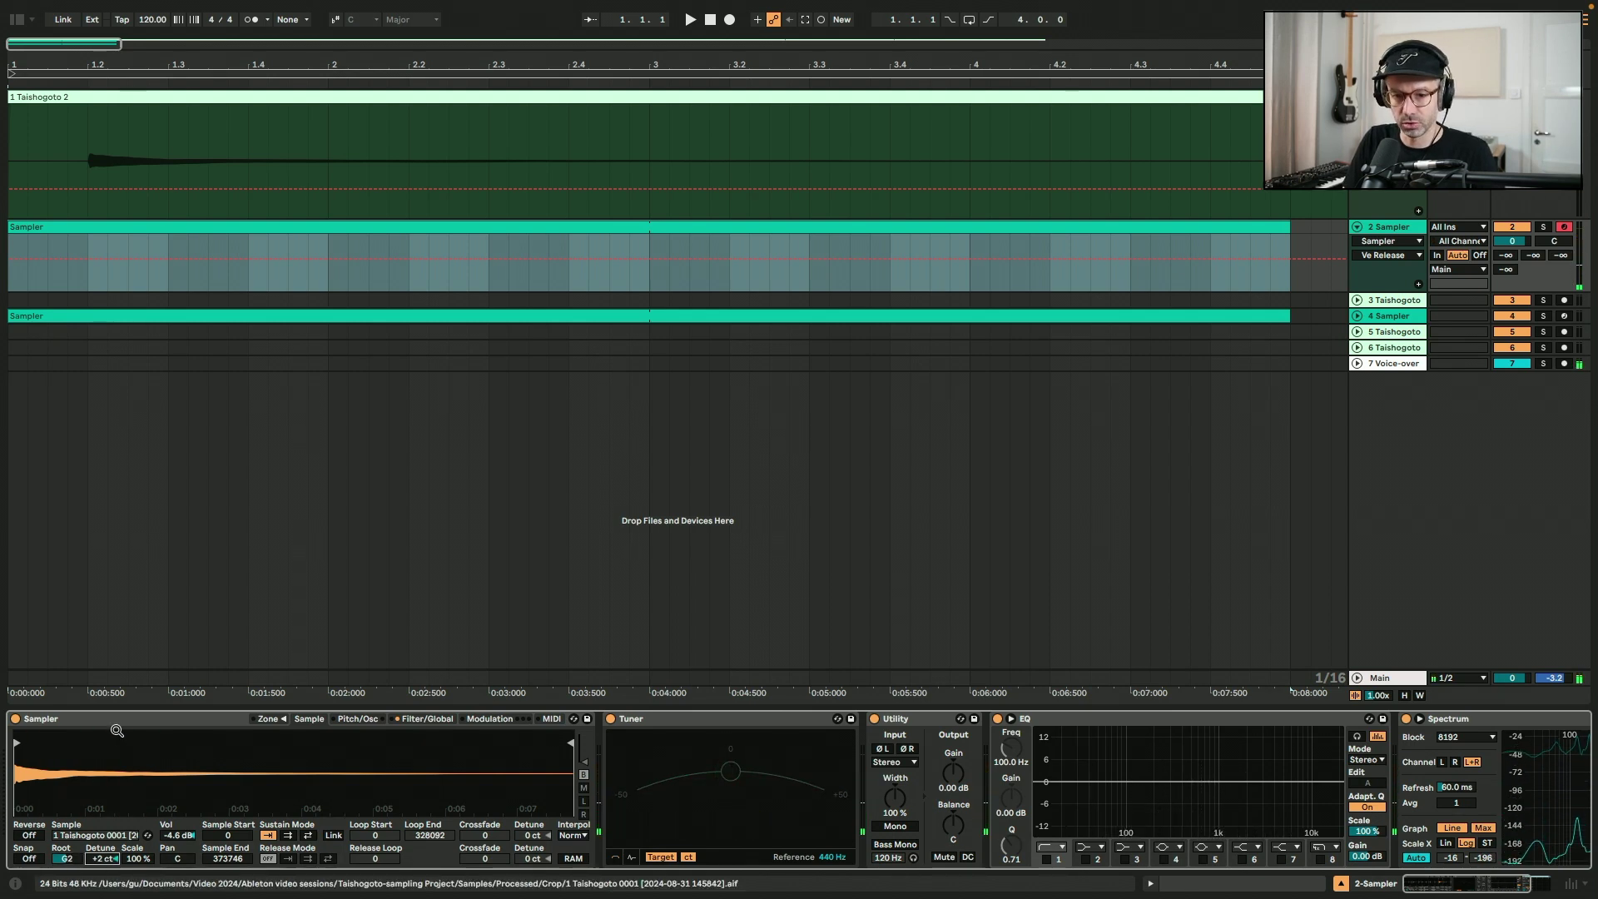
pyautogui.press('g')
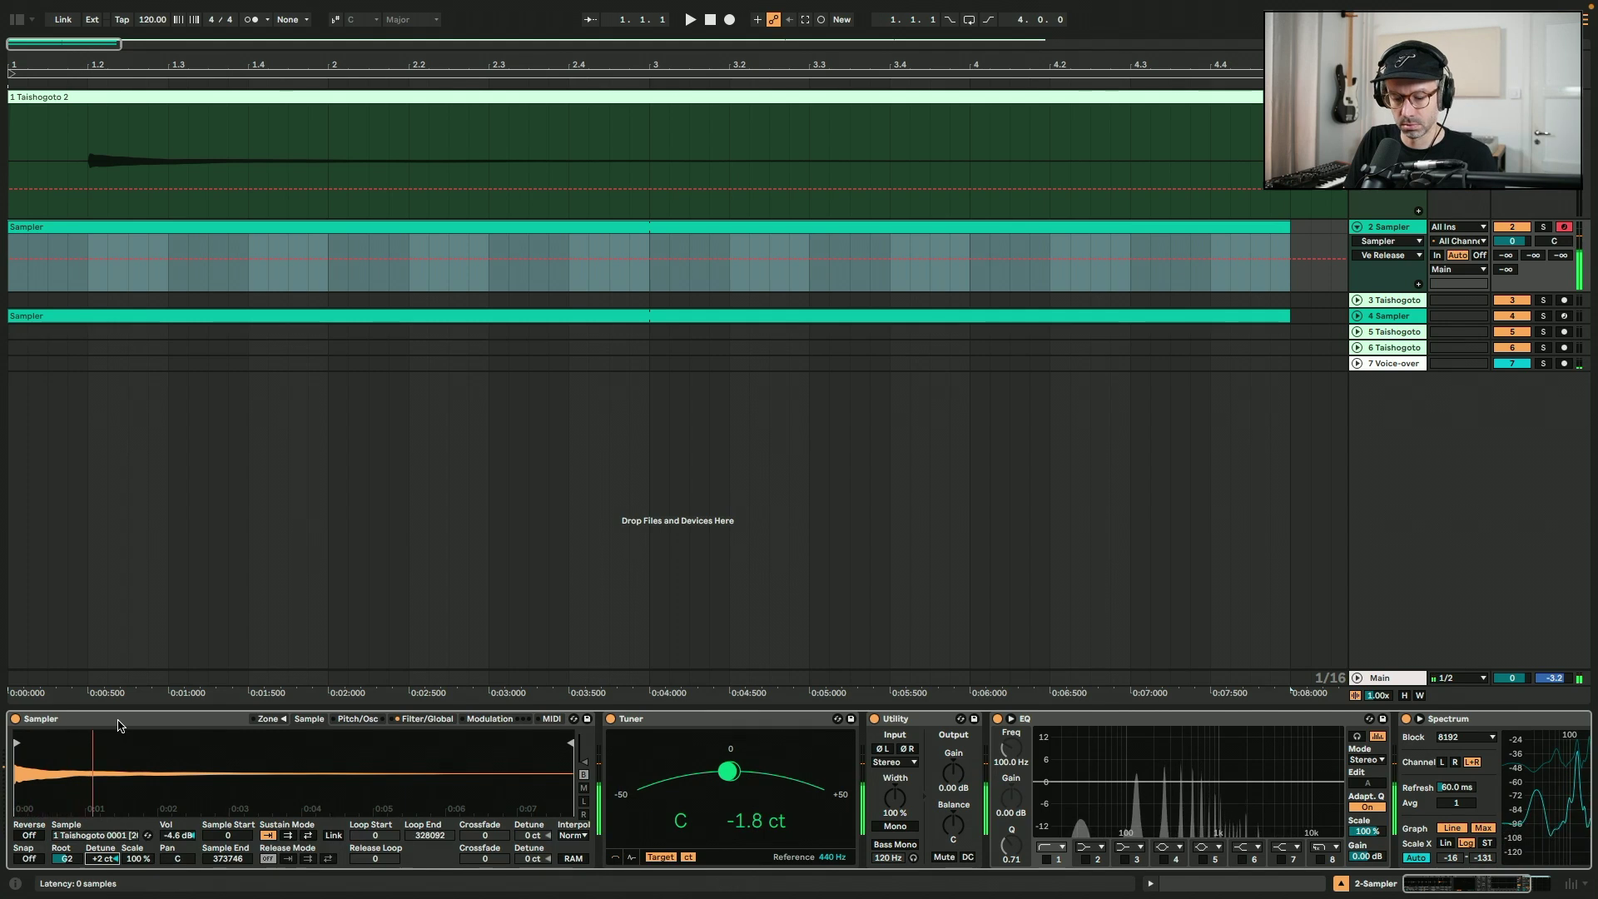
# Play the sample at several pitches to check its tuning and sound.
pyautogui.press('g')
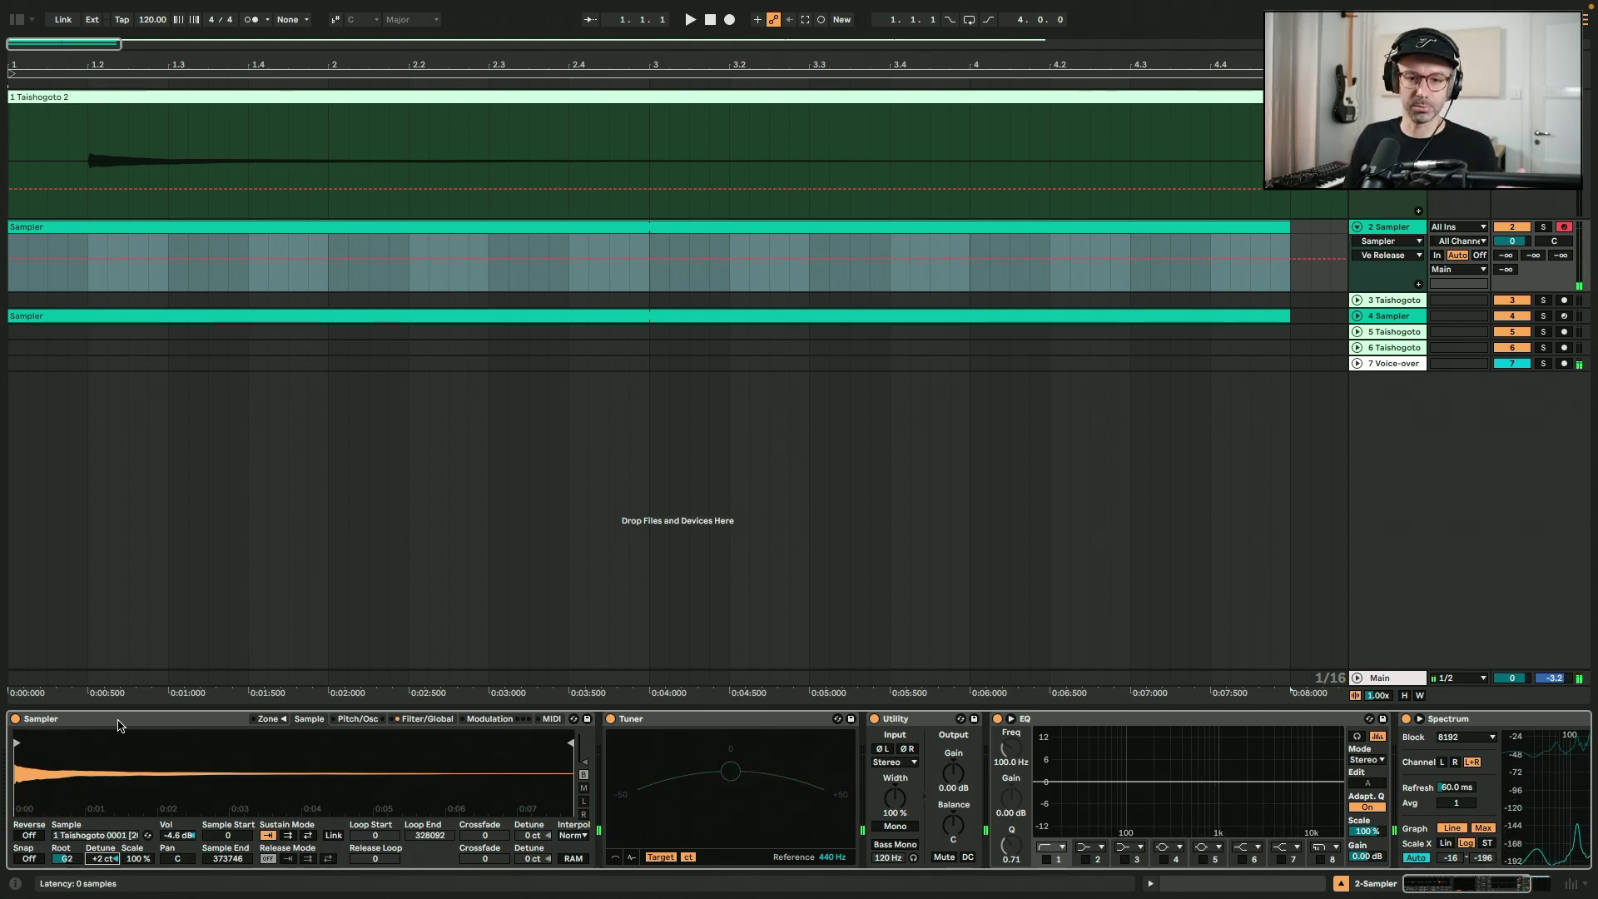
pyautogui.press('s')
pyautogui.press('d')
pyautogui.press('t')
pyautogui.press('g')
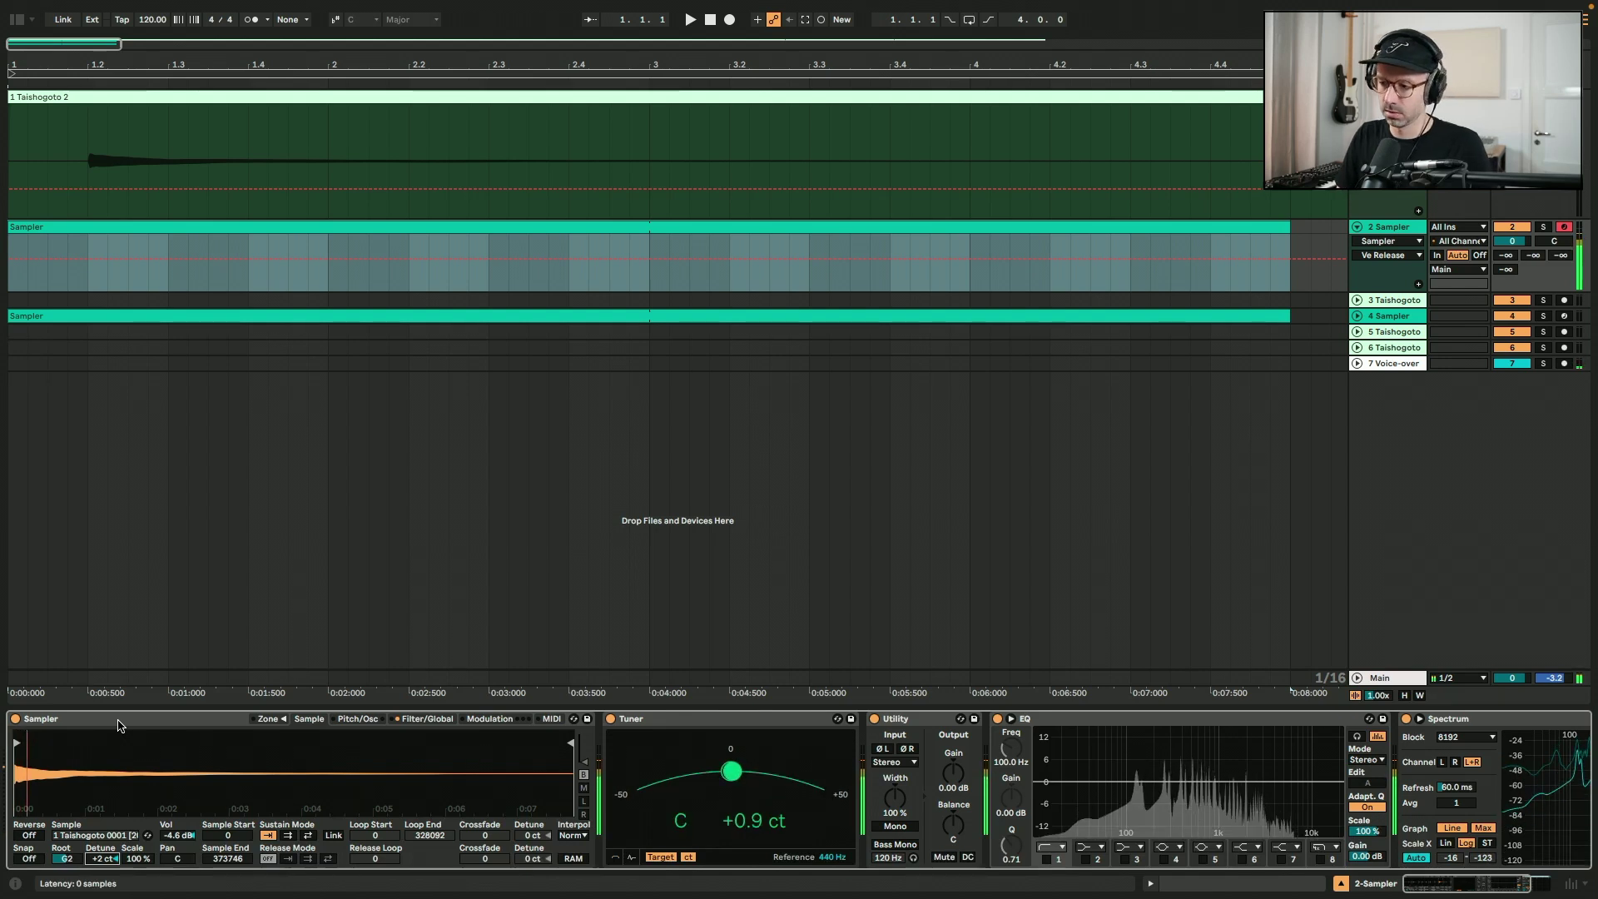
pyautogui.press('a')
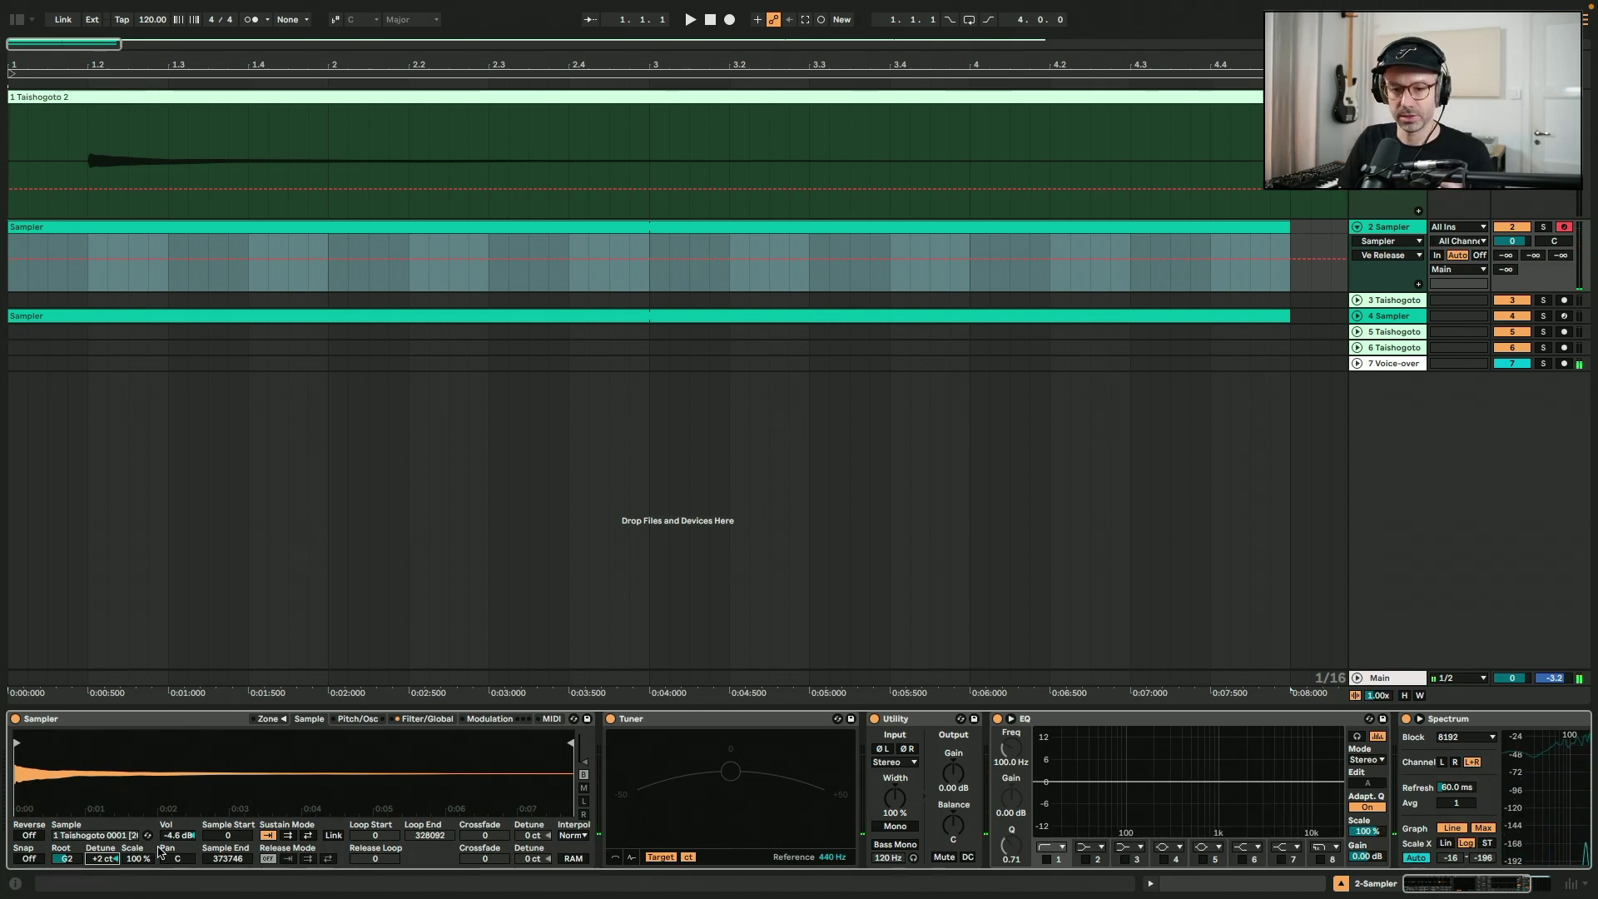
# Enable the back-and-forth sustain loop from 114401 to 234794 with a crossfade of 26091.
pyautogui.click(305, 836)
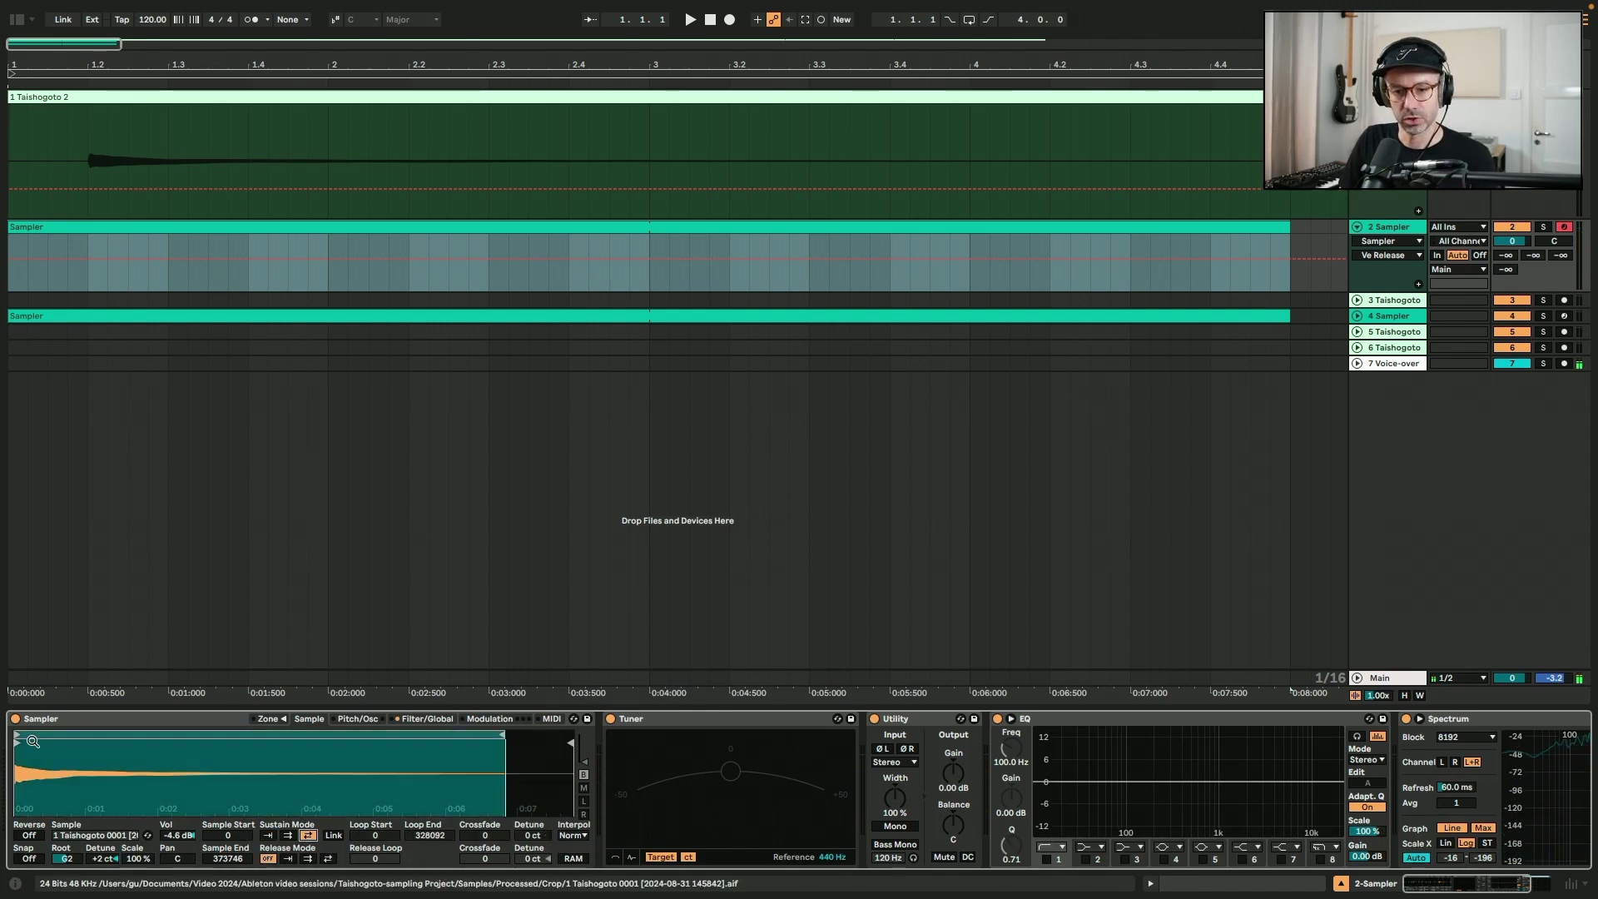
pyautogui.moveTo(17, 734); pyautogui.dragTo(243, 748)
pyautogui.moveTo(498, 735); pyautogui.dragTo(278, 734)
pyautogui.moveTo(484, 835); pyautogui.dragTo(485, 803)
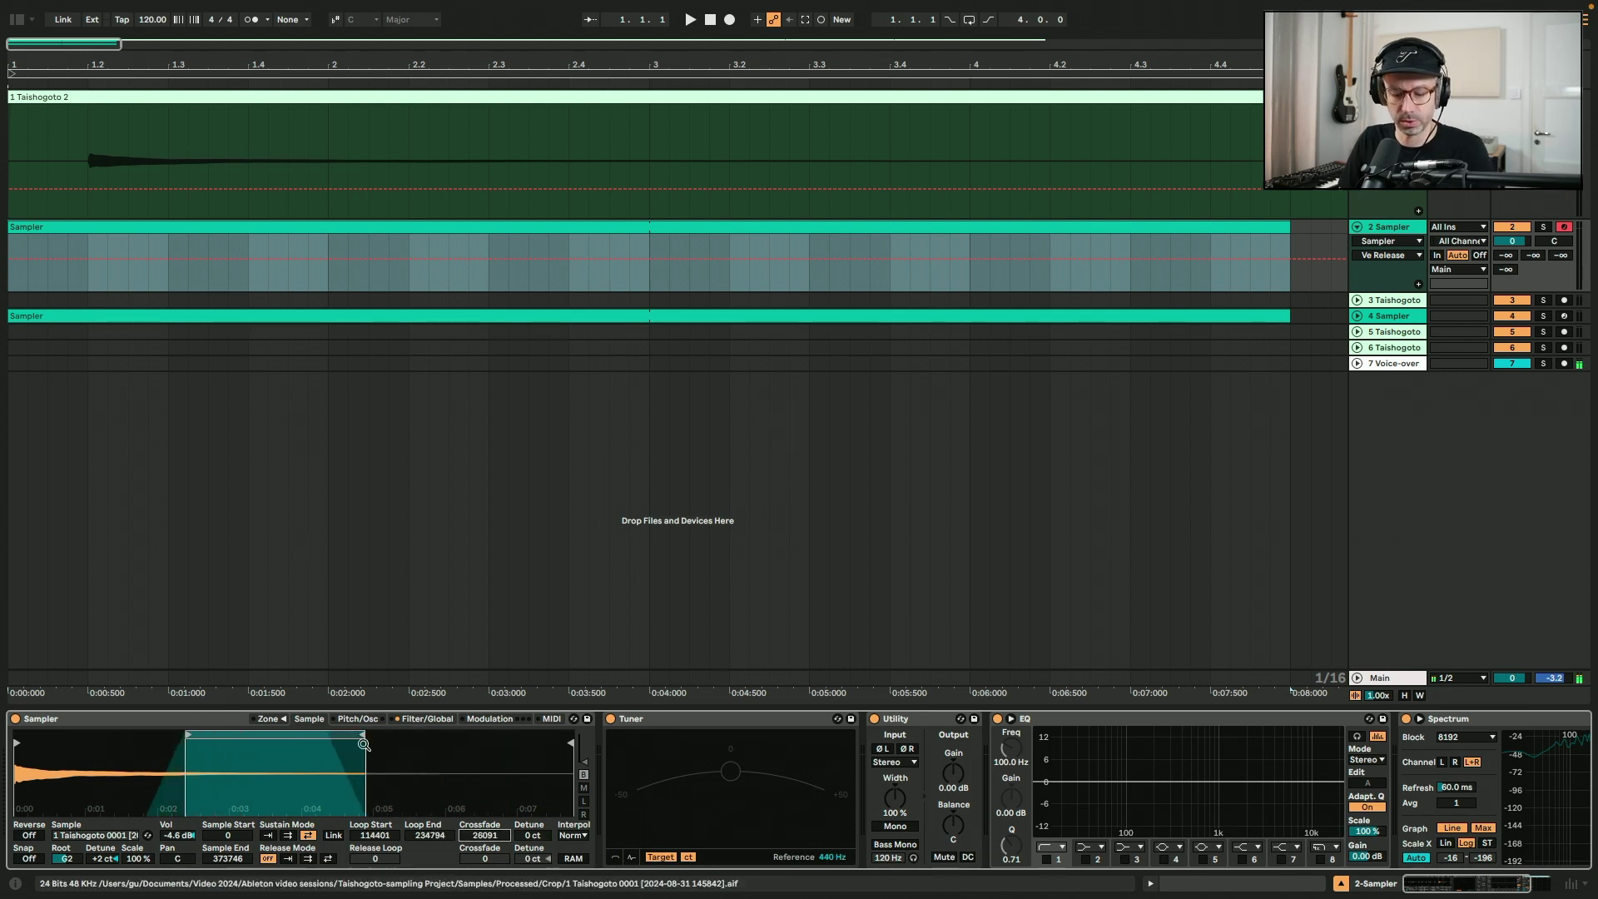
# Shift and shorten the sustain loop to run from 90521 to 193699, playing notes to test it.
pyautogui.moveTo(312, 730); pyautogui.dragTo(294, 730)
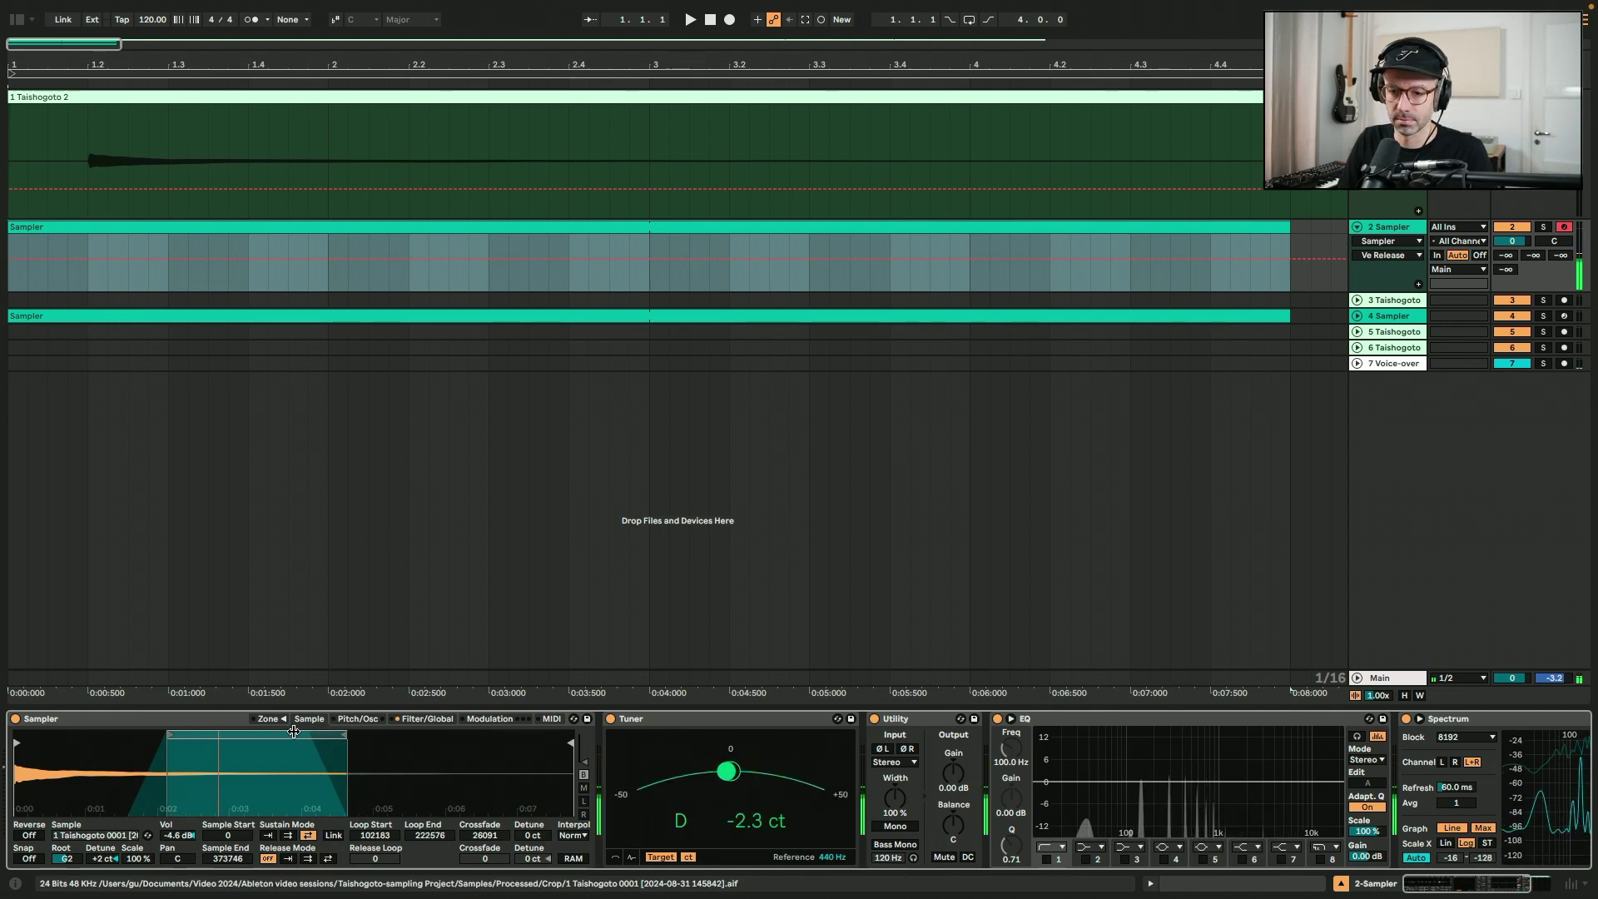
pyautogui.moveTo(342, 730); pyautogui.dragTo(300, 735)
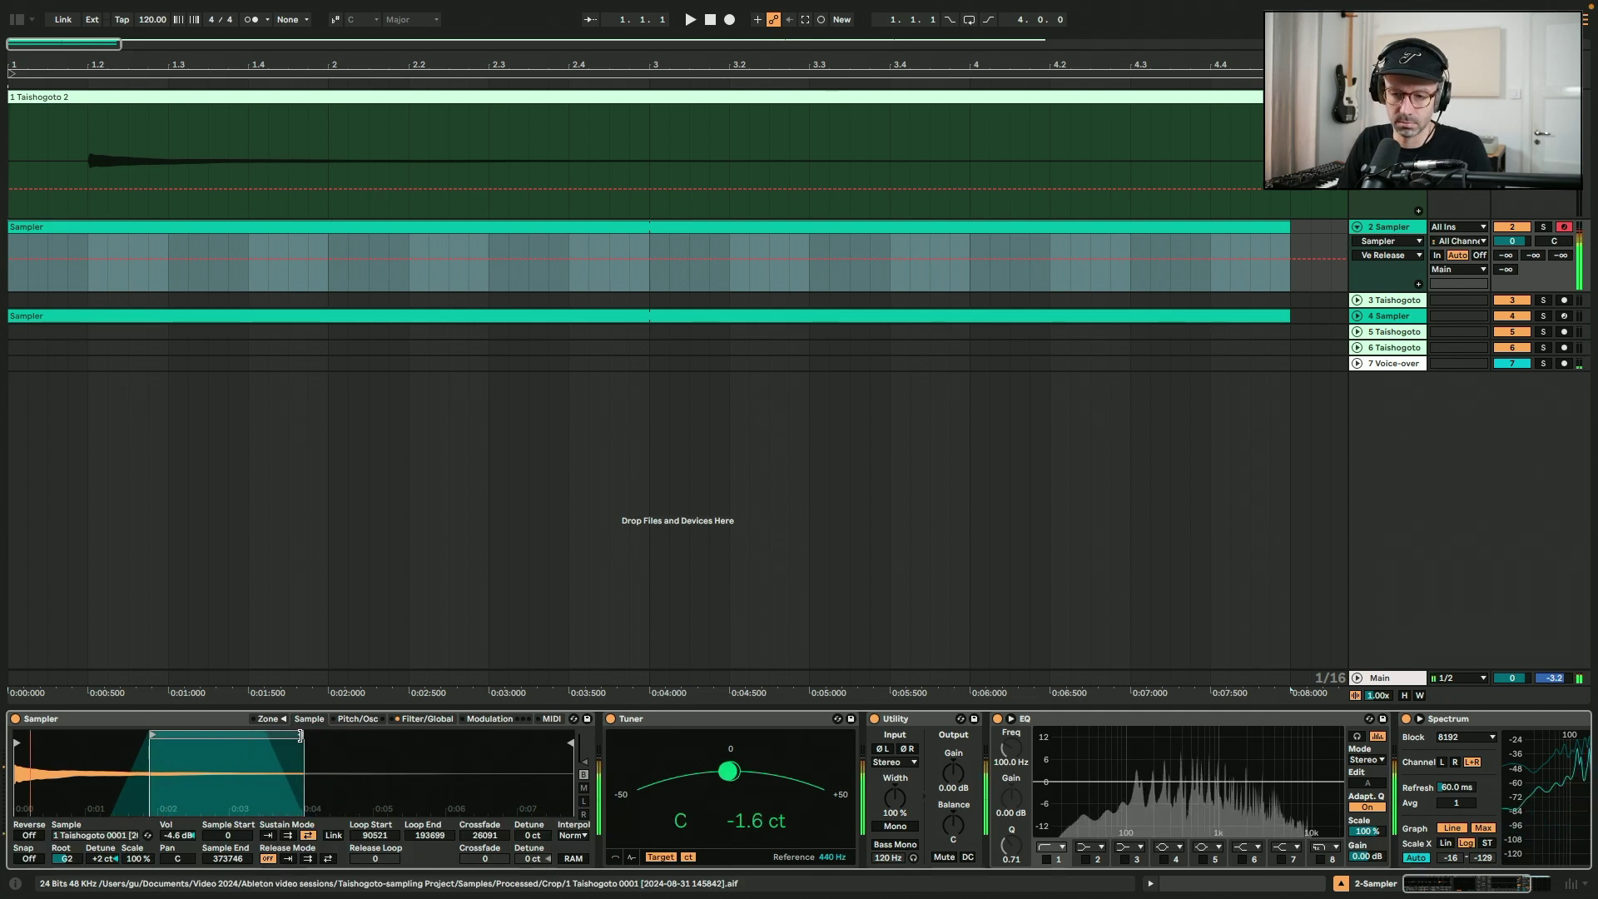
pyautogui.press('x')
pyautogui.press('a')
pyautogui.press('f')
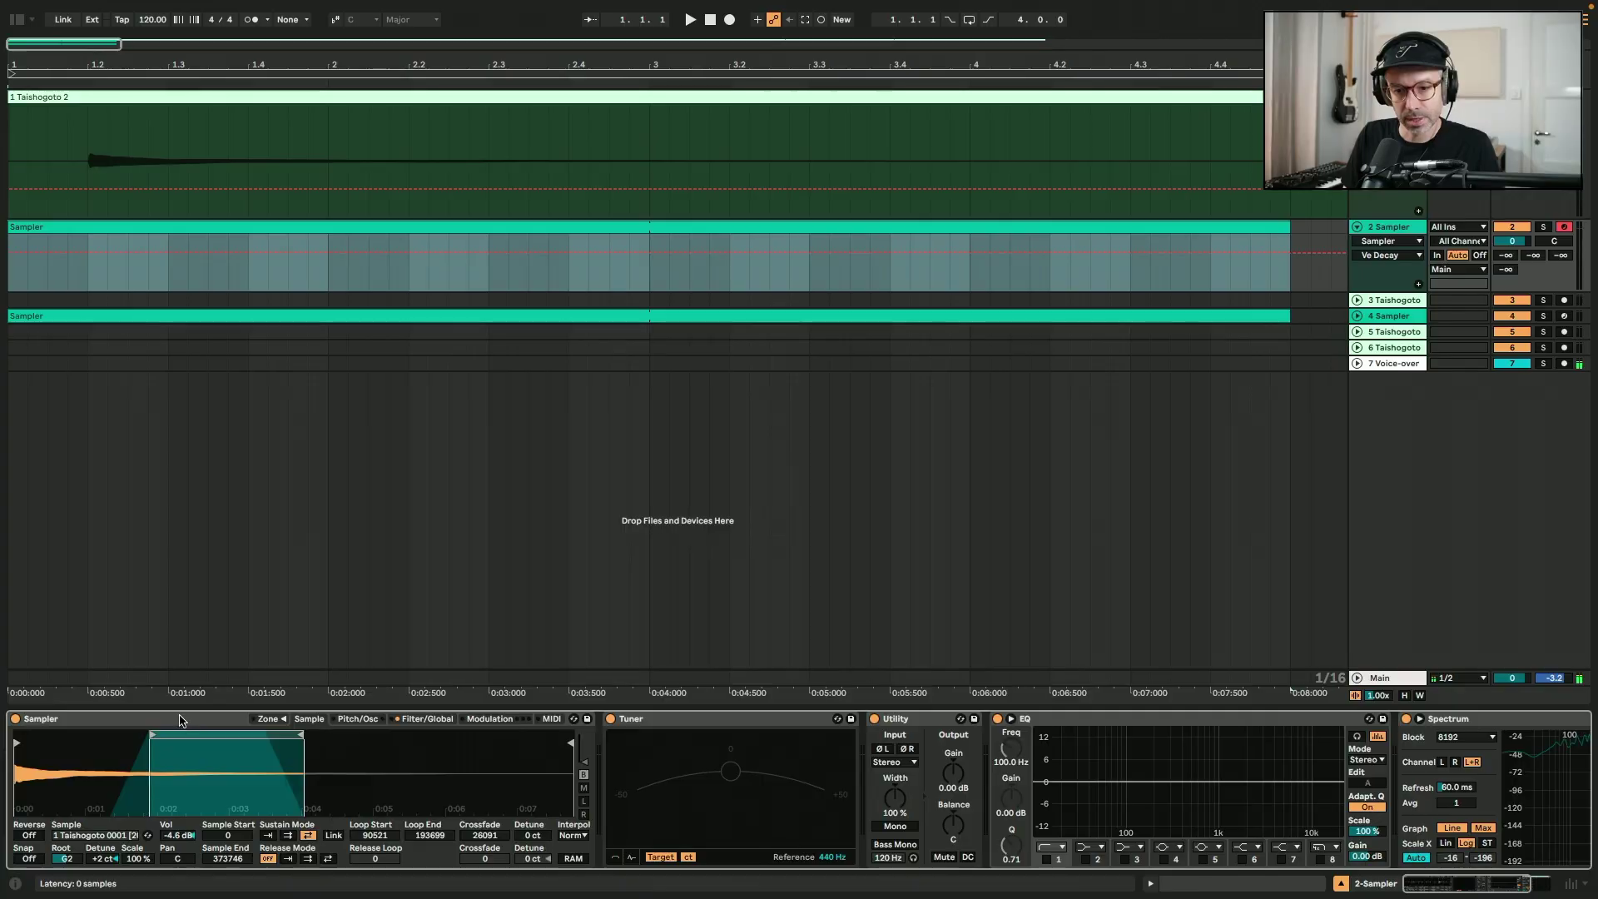
# Group the Sampler into an Instrument Rack with its macro controls shown and enter macro mapping mode.
pyautogui.click(179, 720)
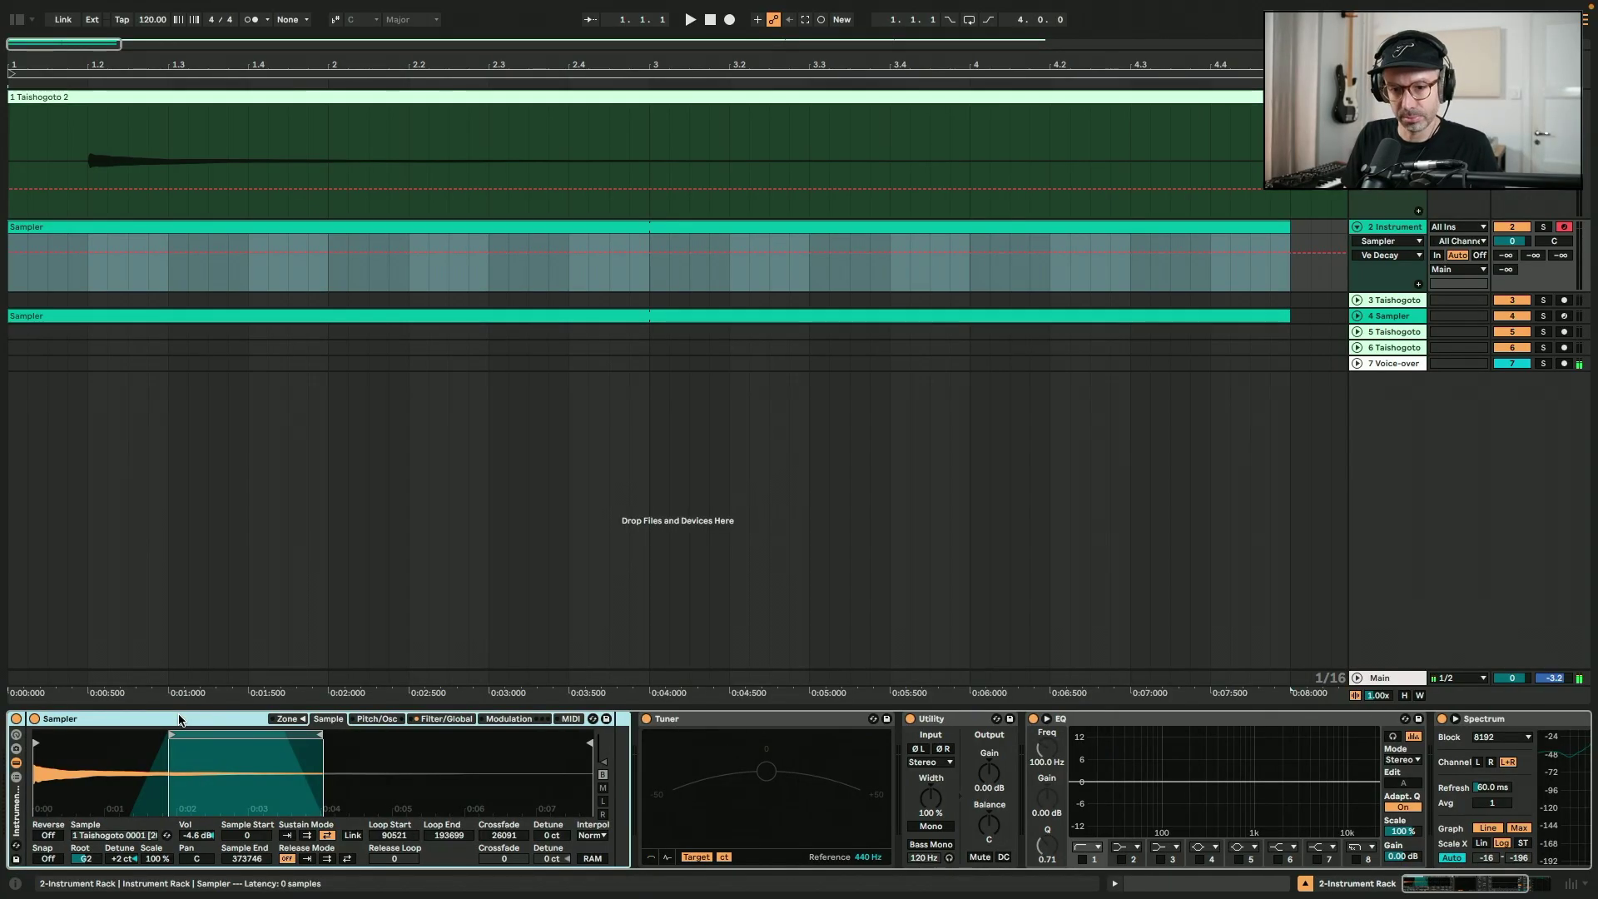
pyautogui.hotkey('ctrl', 'g')
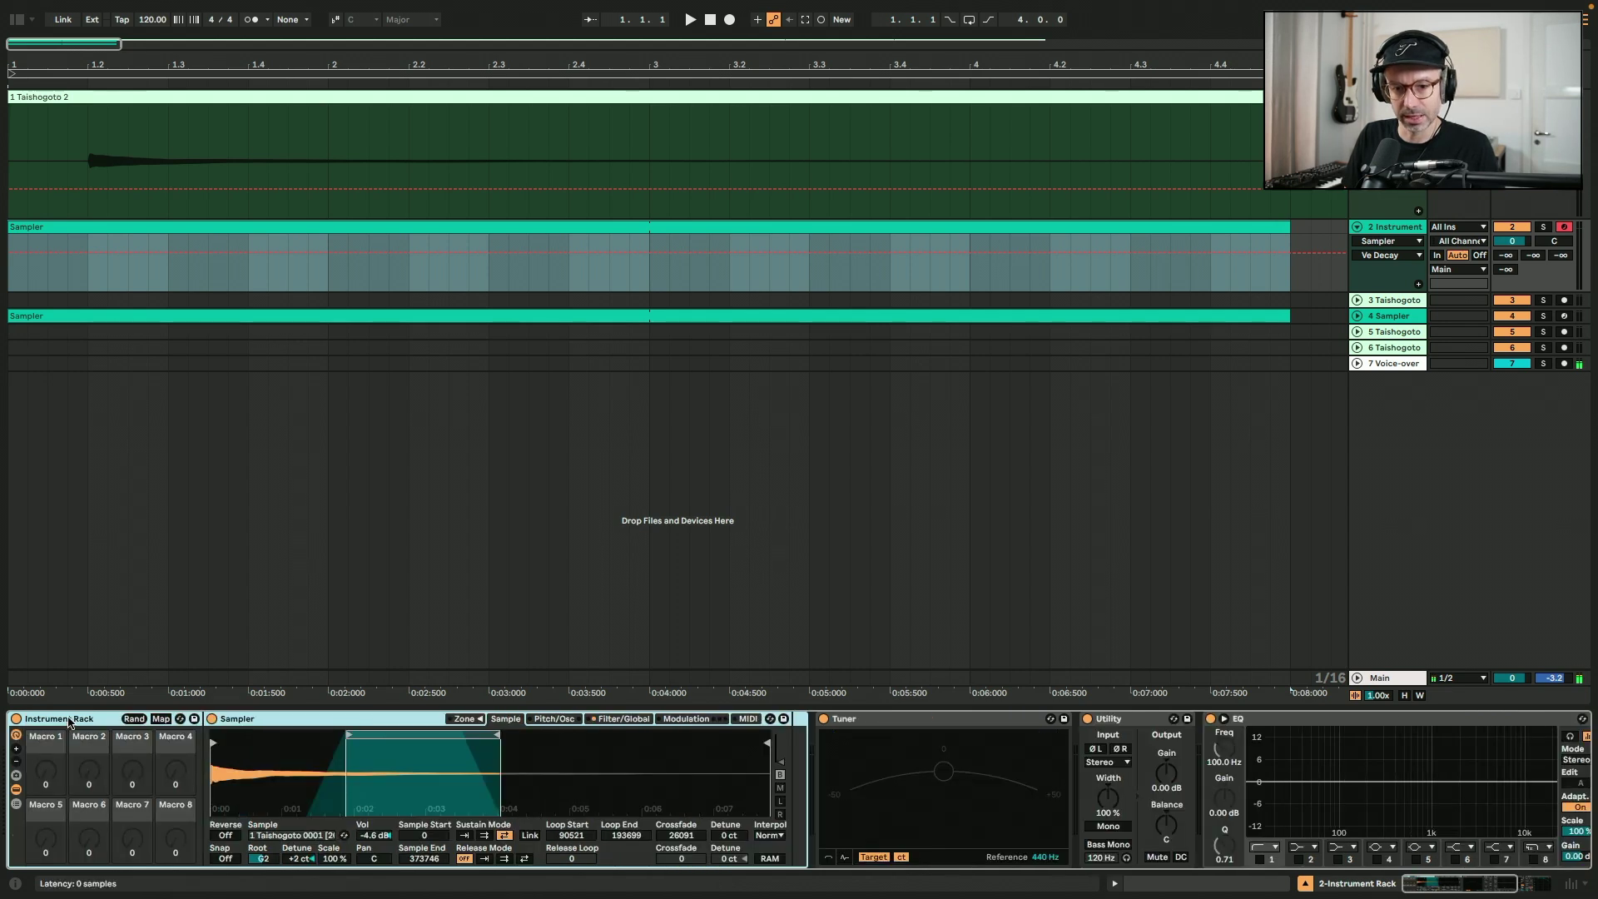
pyautogui.click(160, 719)
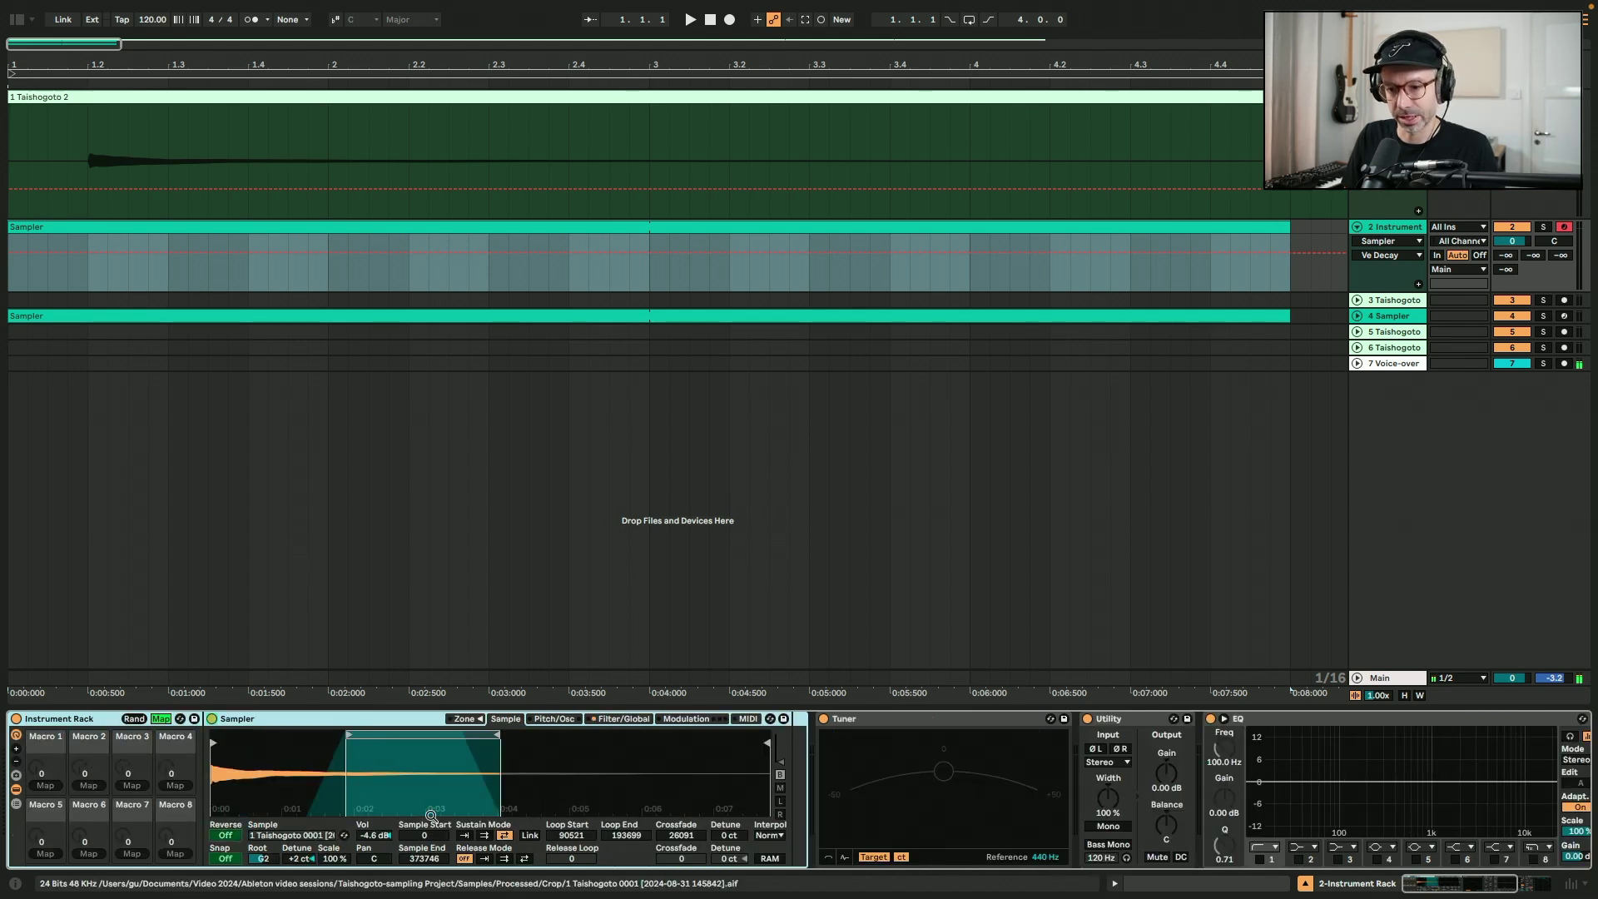
# Map the Sampler's volume envelope Attack to Macro 1 and Sustain to Macro 2.
pyautogui.click(624, 718)
pyautogui.click(608, 828)
pyautogui.click(46, 785)
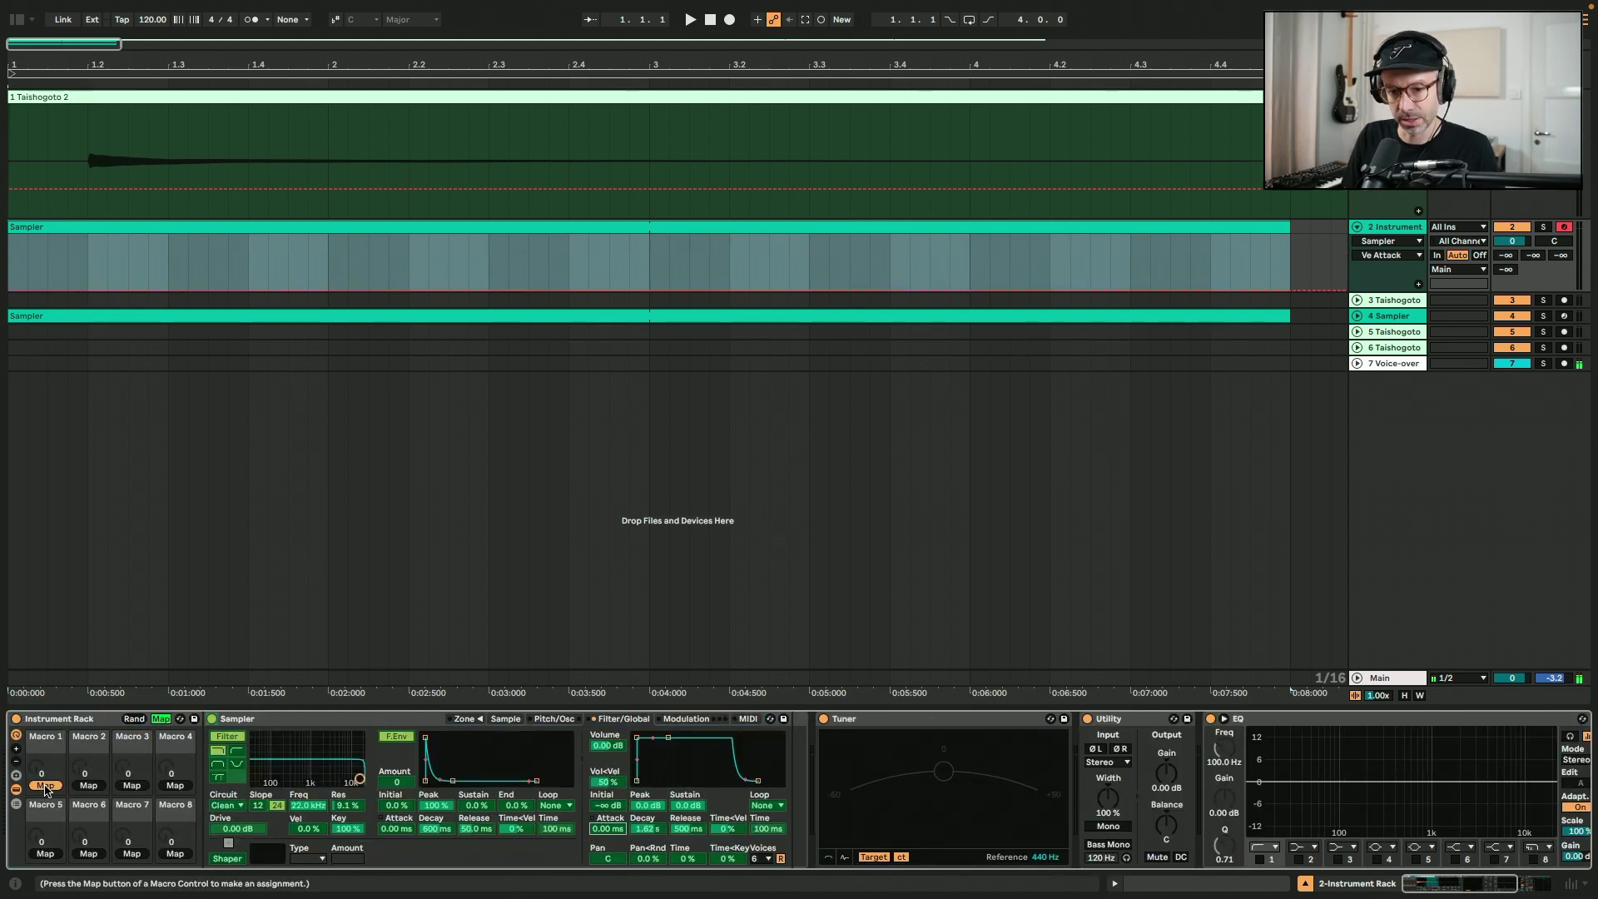
pyautogui.click(687, 805)
pyautogui.click(88, 785)
pyautogui.hotkey('ctrl', 'm')
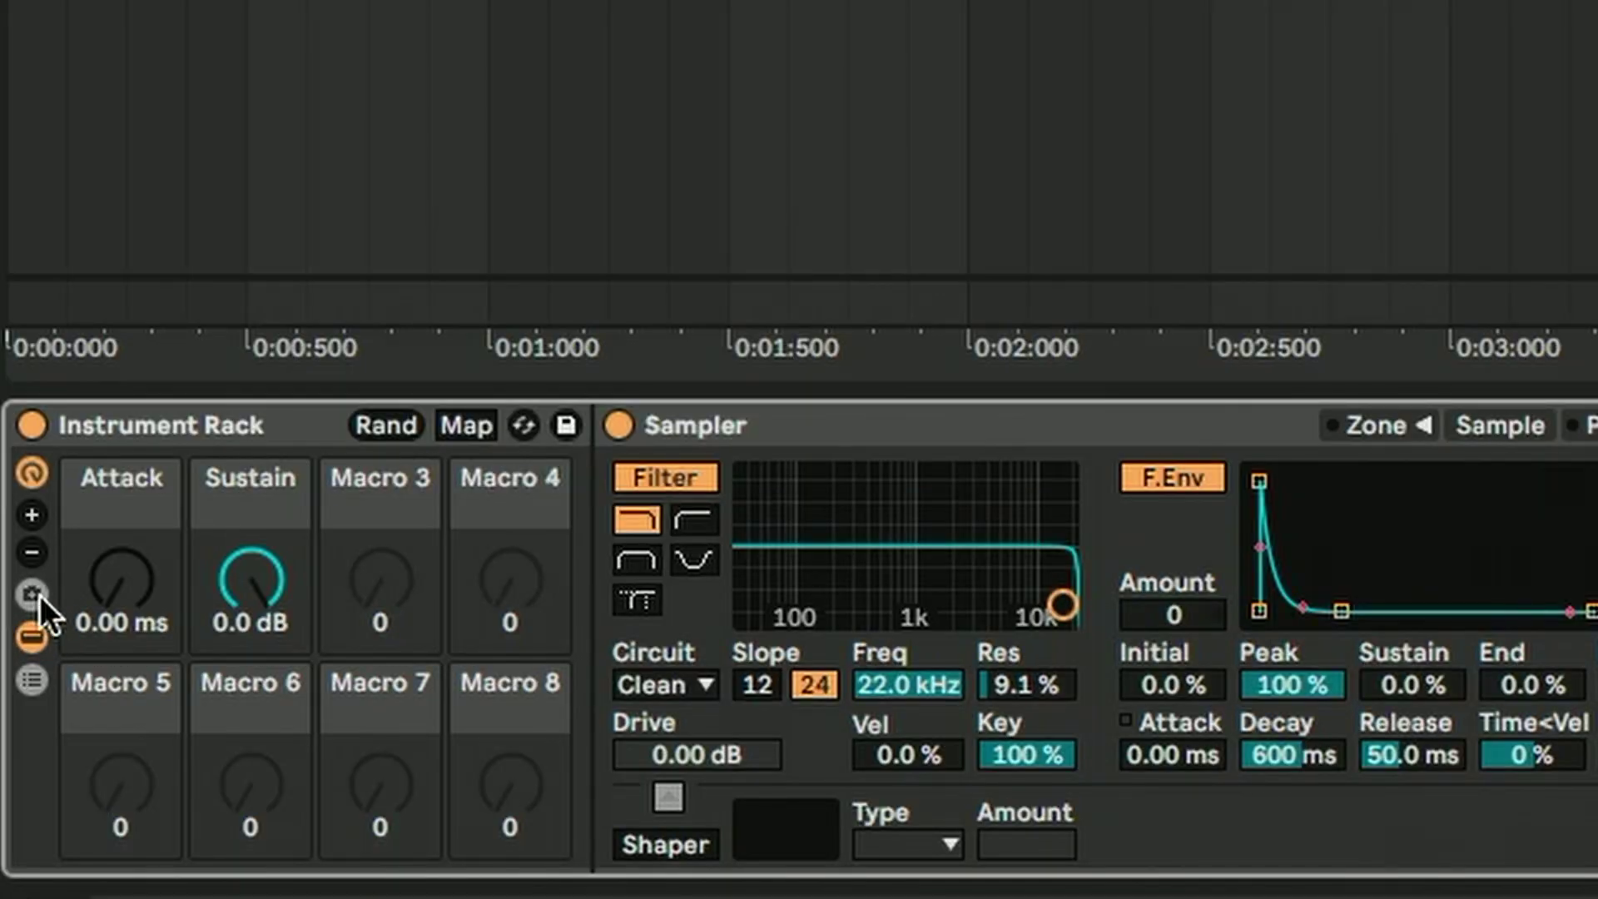
# Create a macro variation named Sustained from the rack's current Attack and Sustain settings.
pyautogui.click(37, 595)
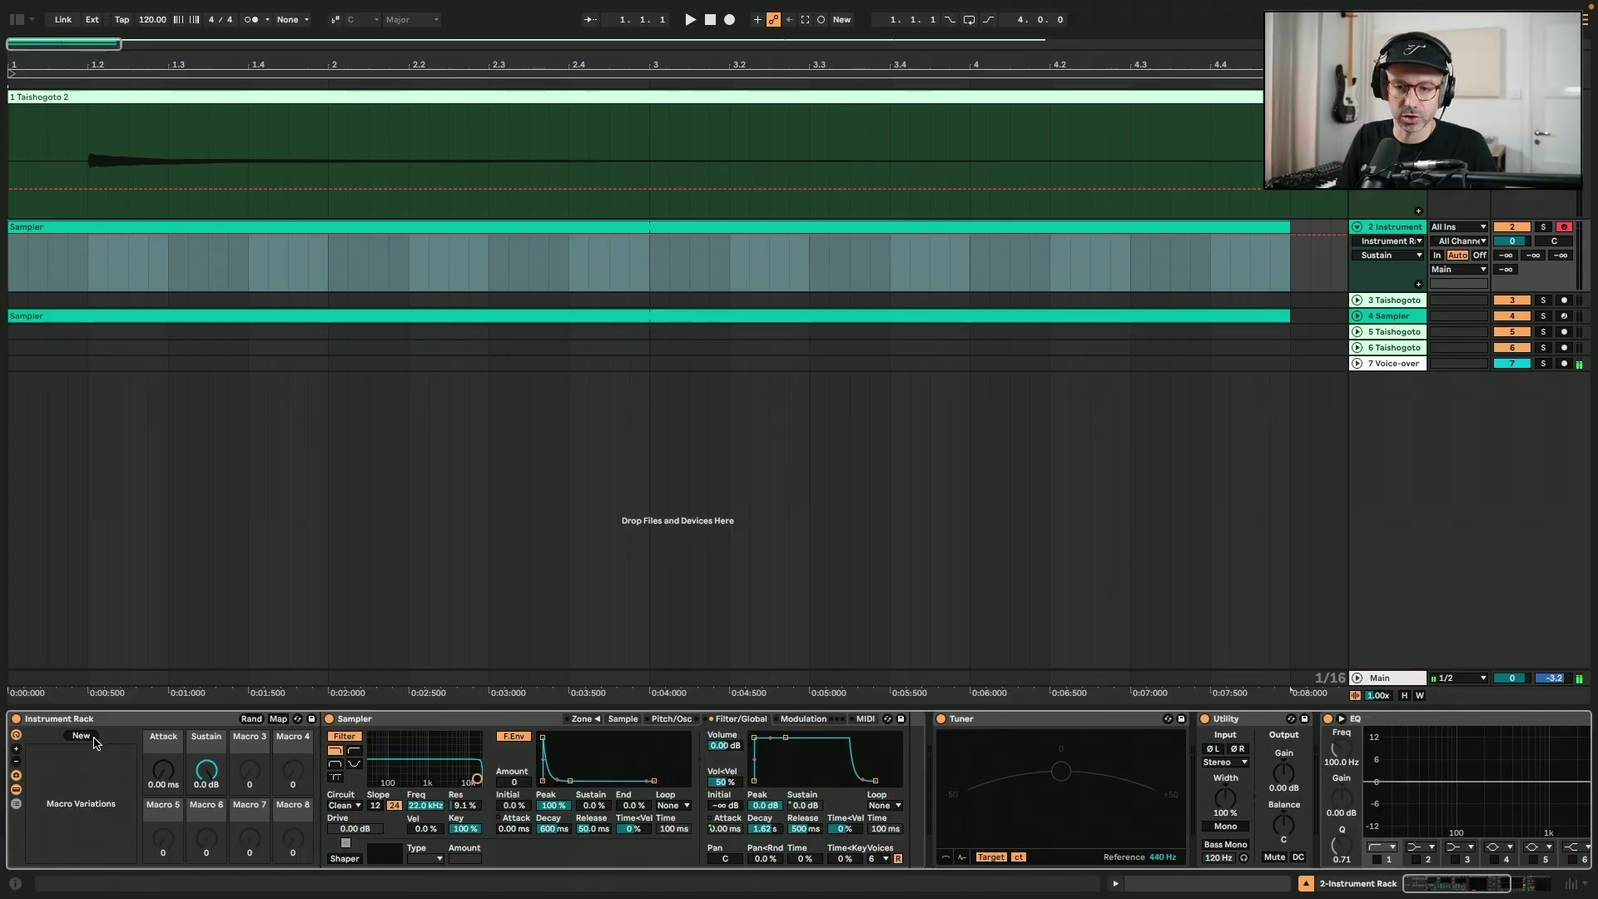
pyautogui.click(81, 735)
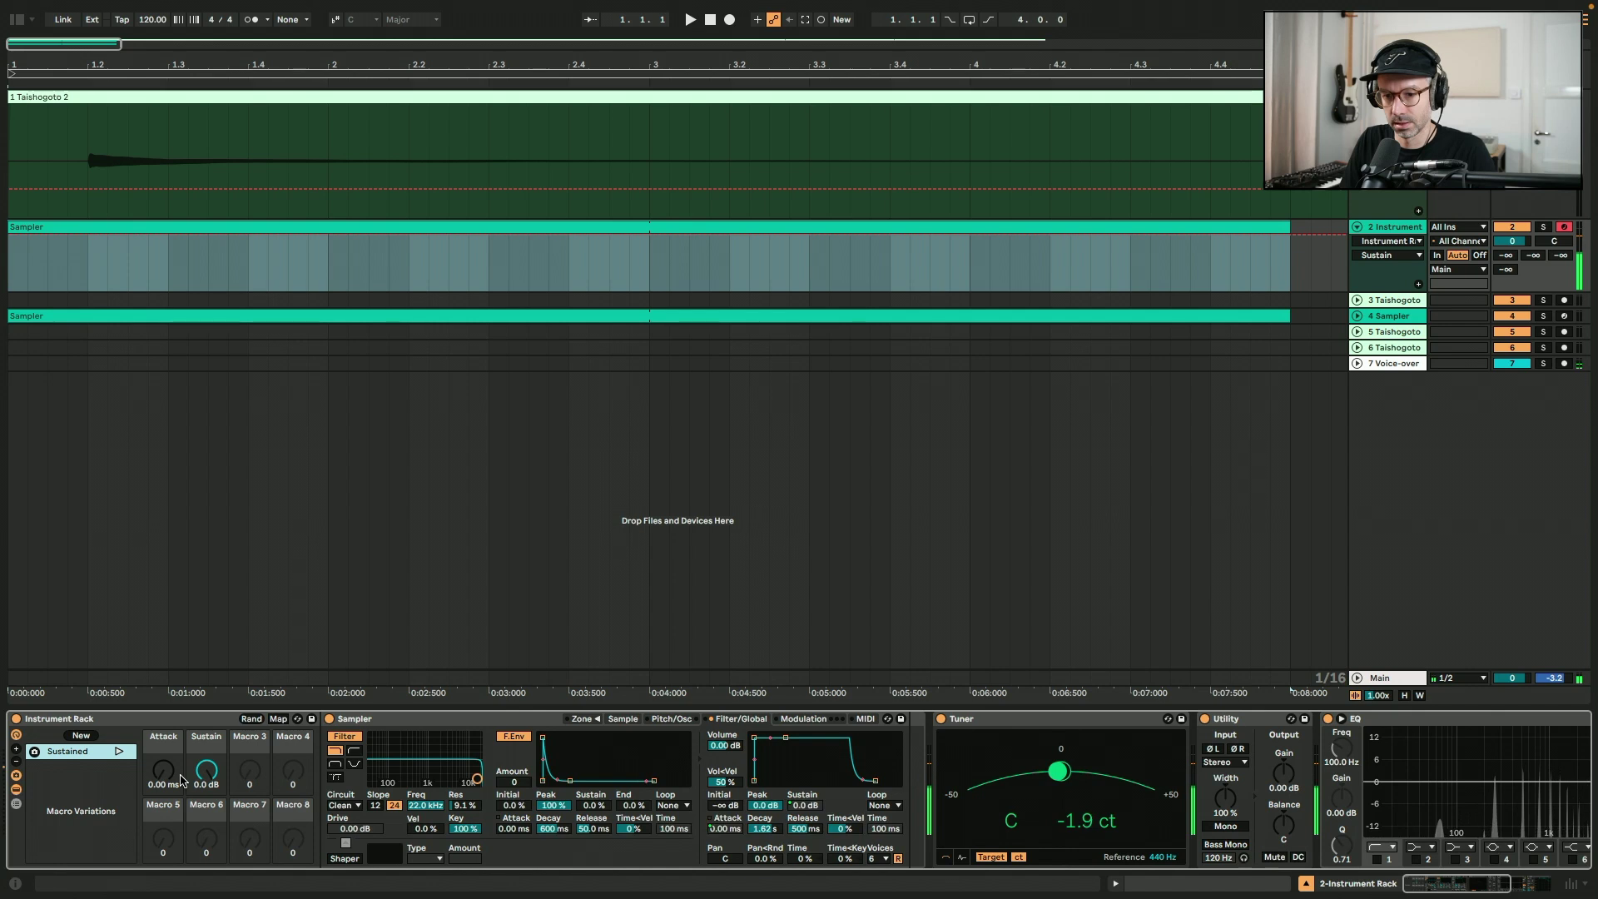
# Review the Sampler's sample loop and volume envelope, then set the keyboard octave to C2–D3 and play test notes.
pyautogui.click(624, 719)
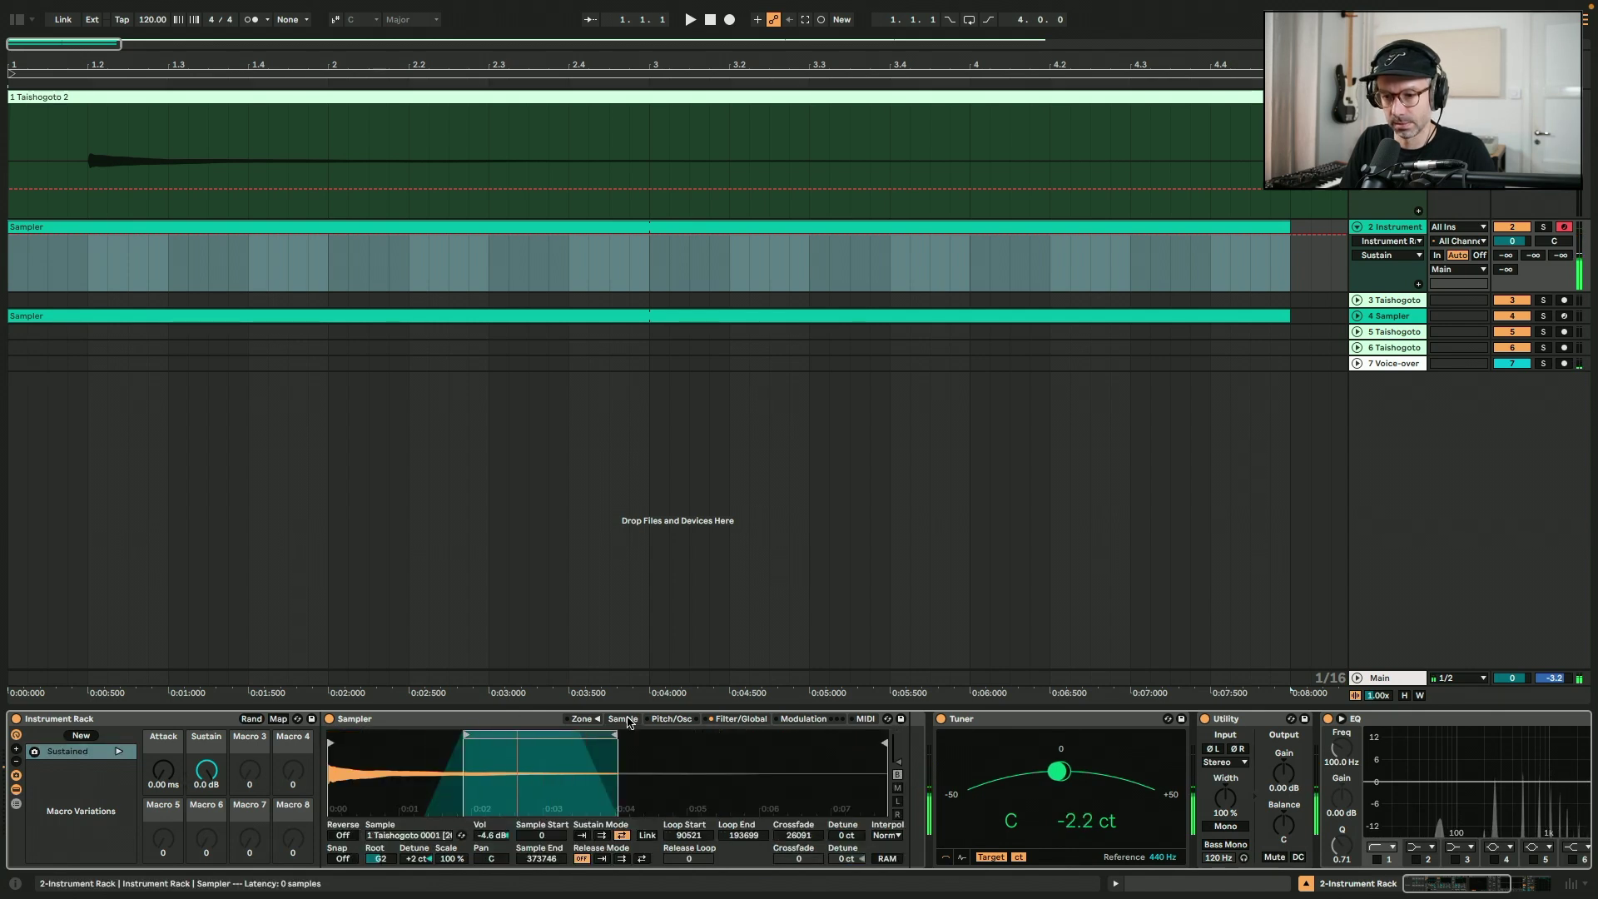
pyautogui.click(728, 720)
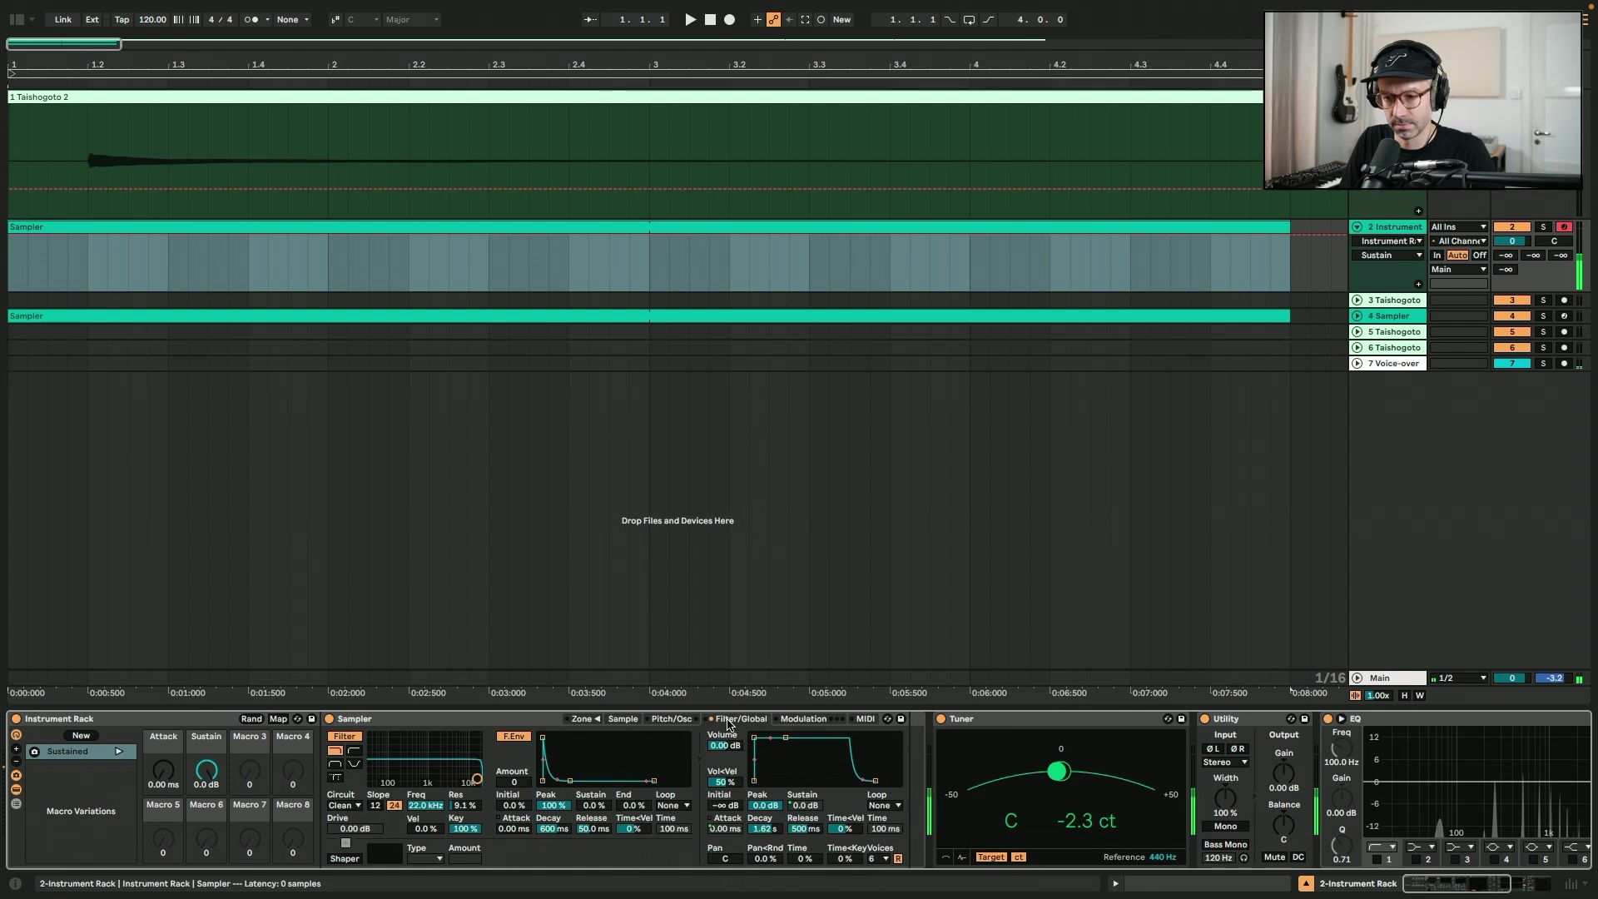
pyautogui.press('z')
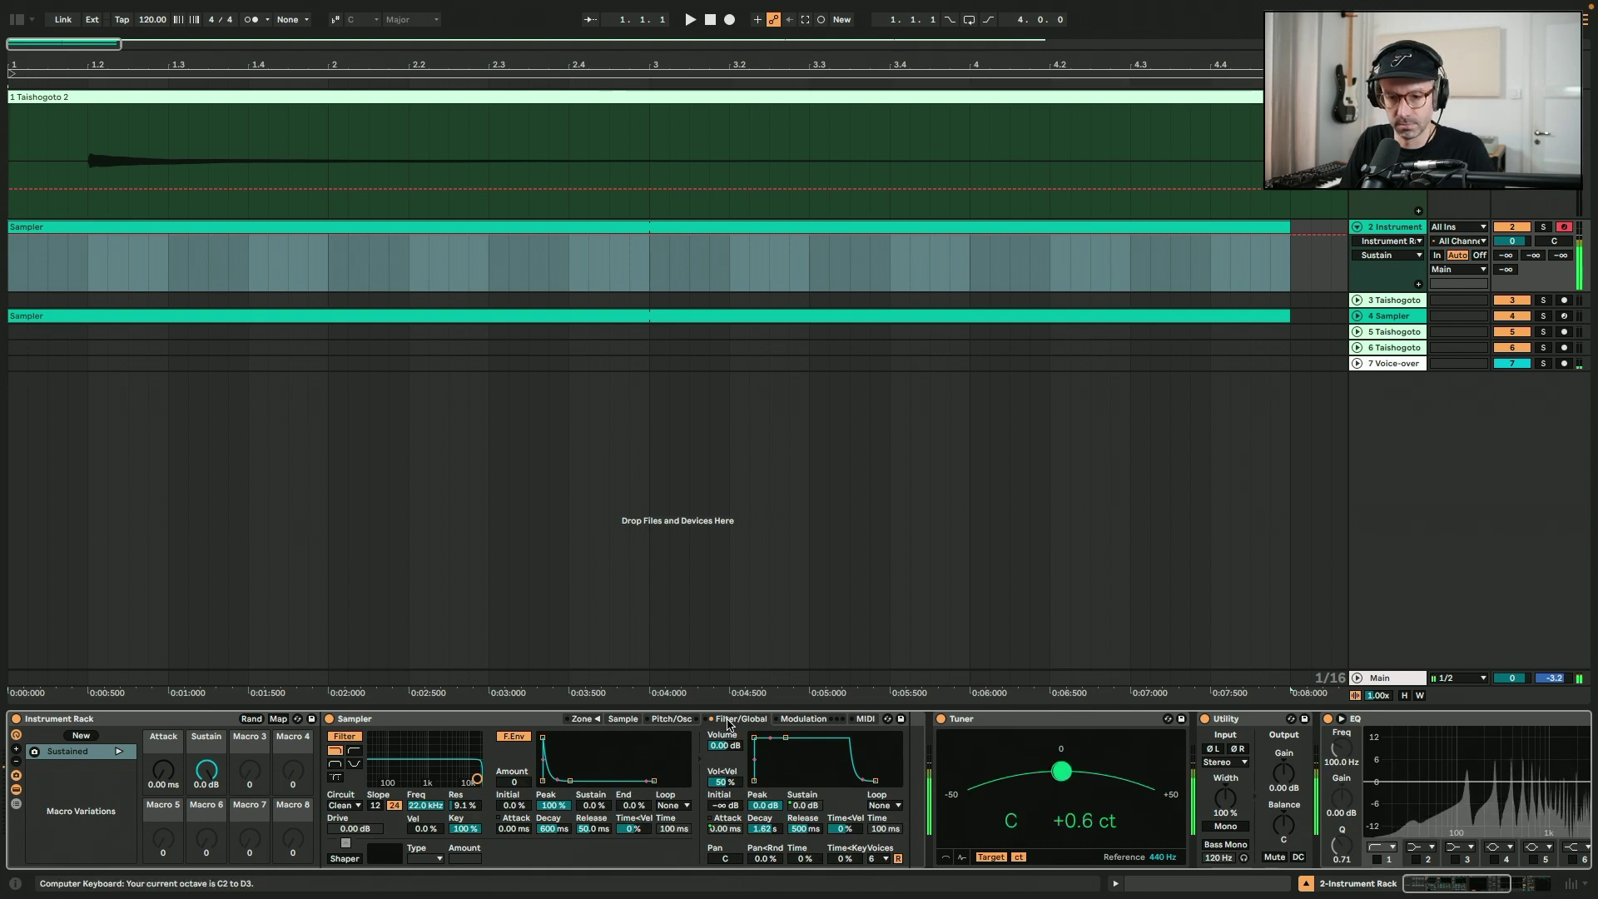
pyautogui.press('a')
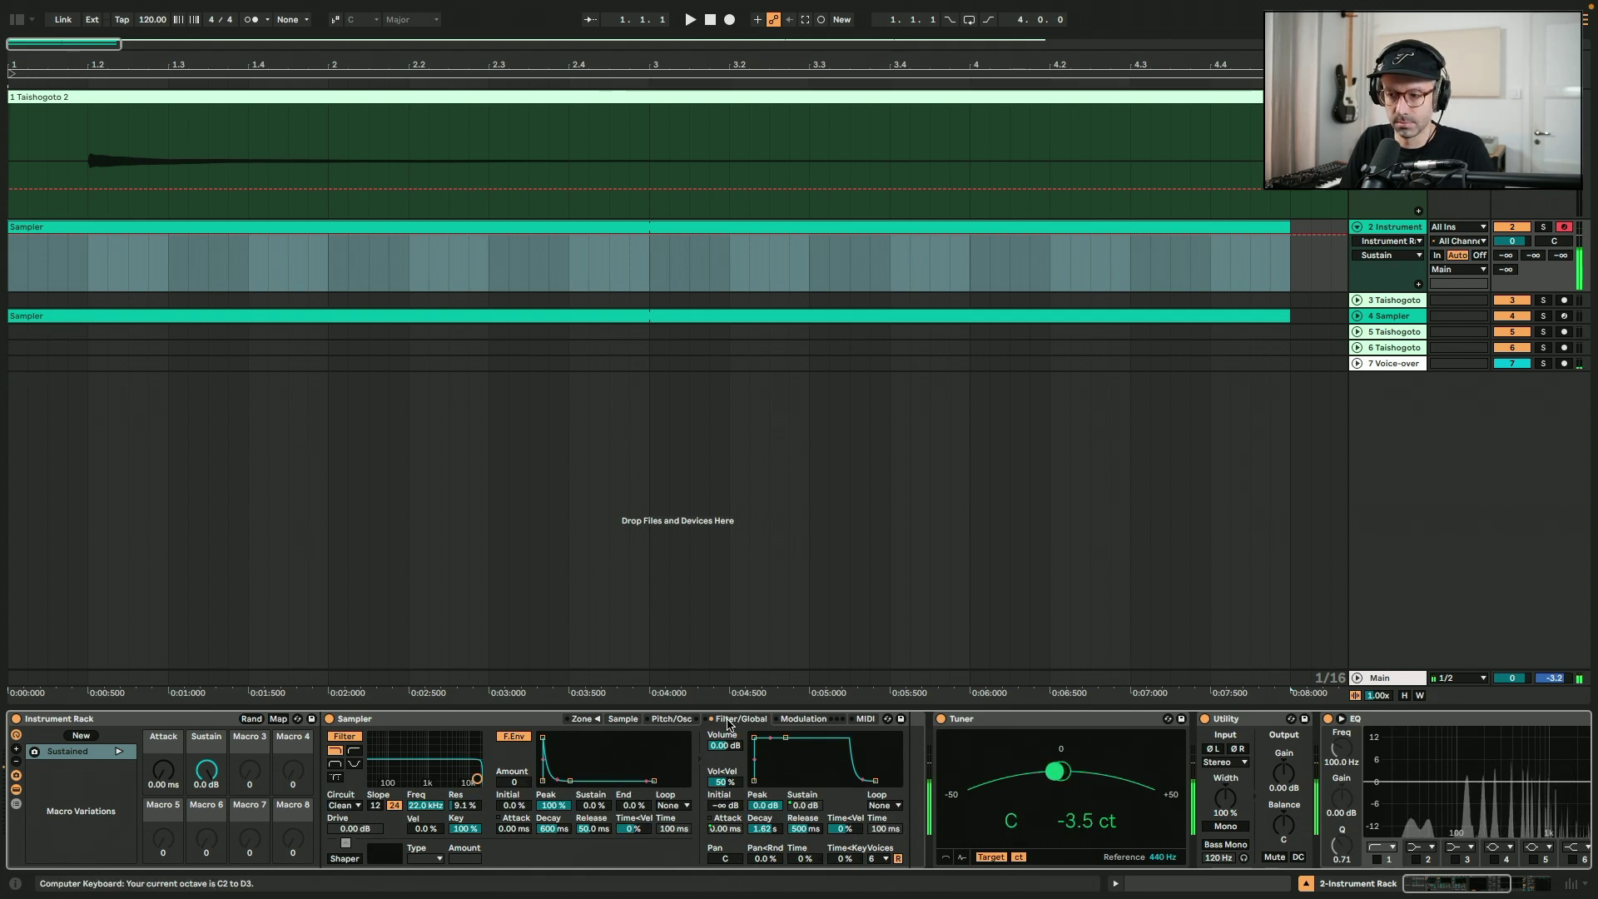
# Collapse the Utility and EQ devices and create a second macro variation named Snappy.
pyautogui.doubleClick(1258, 722)
pyautogui.click(81, 736)
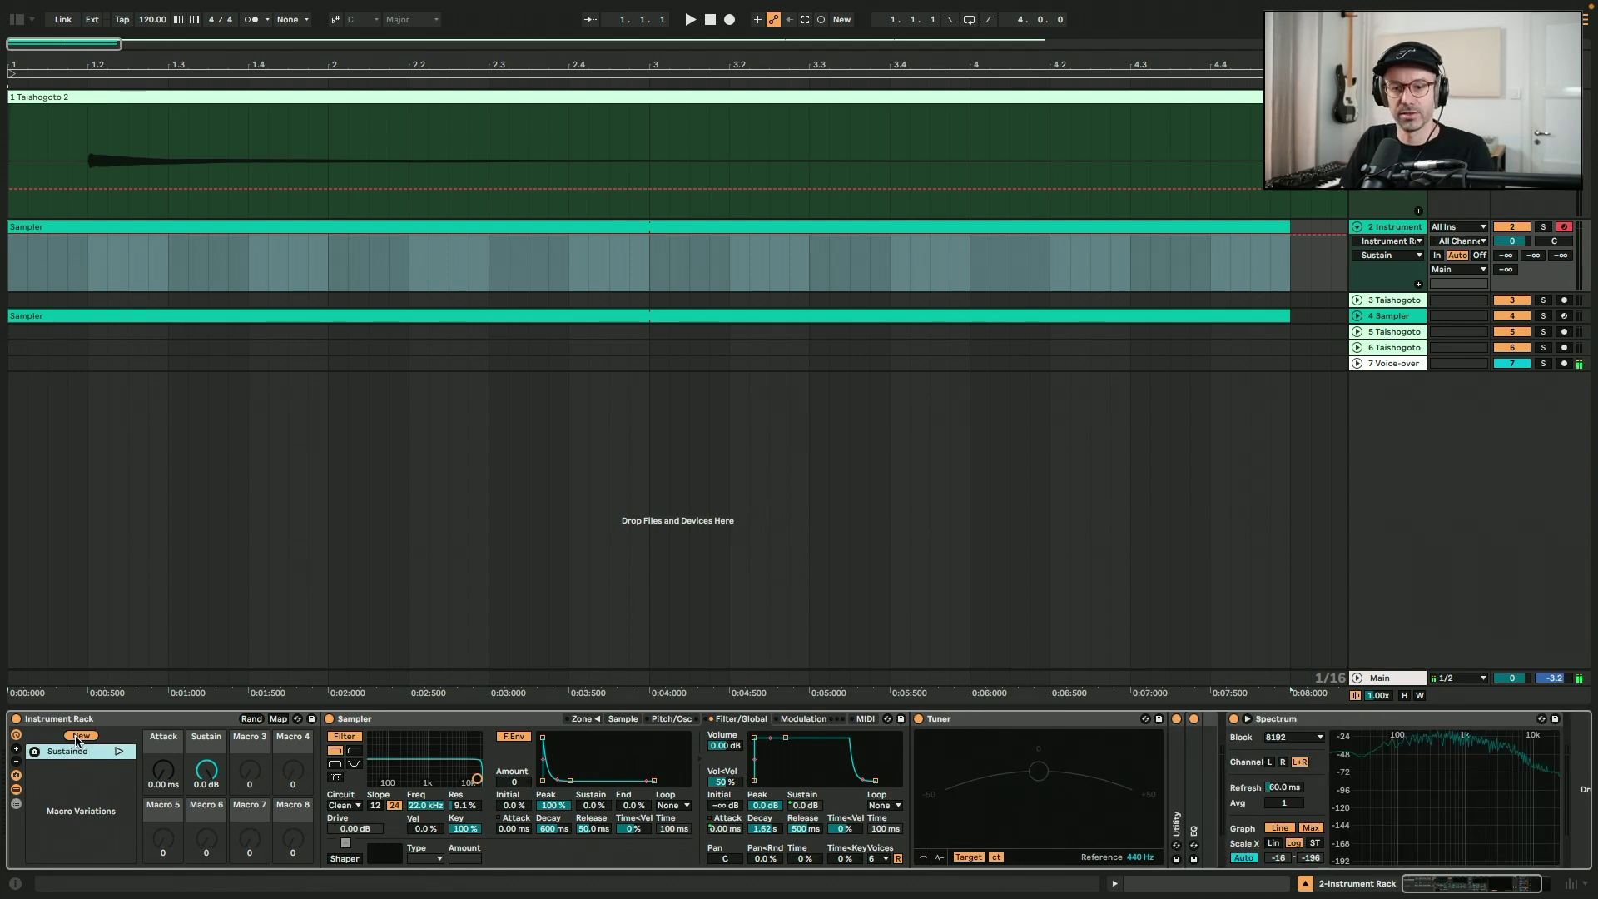
pyautogui.click(74, 770)
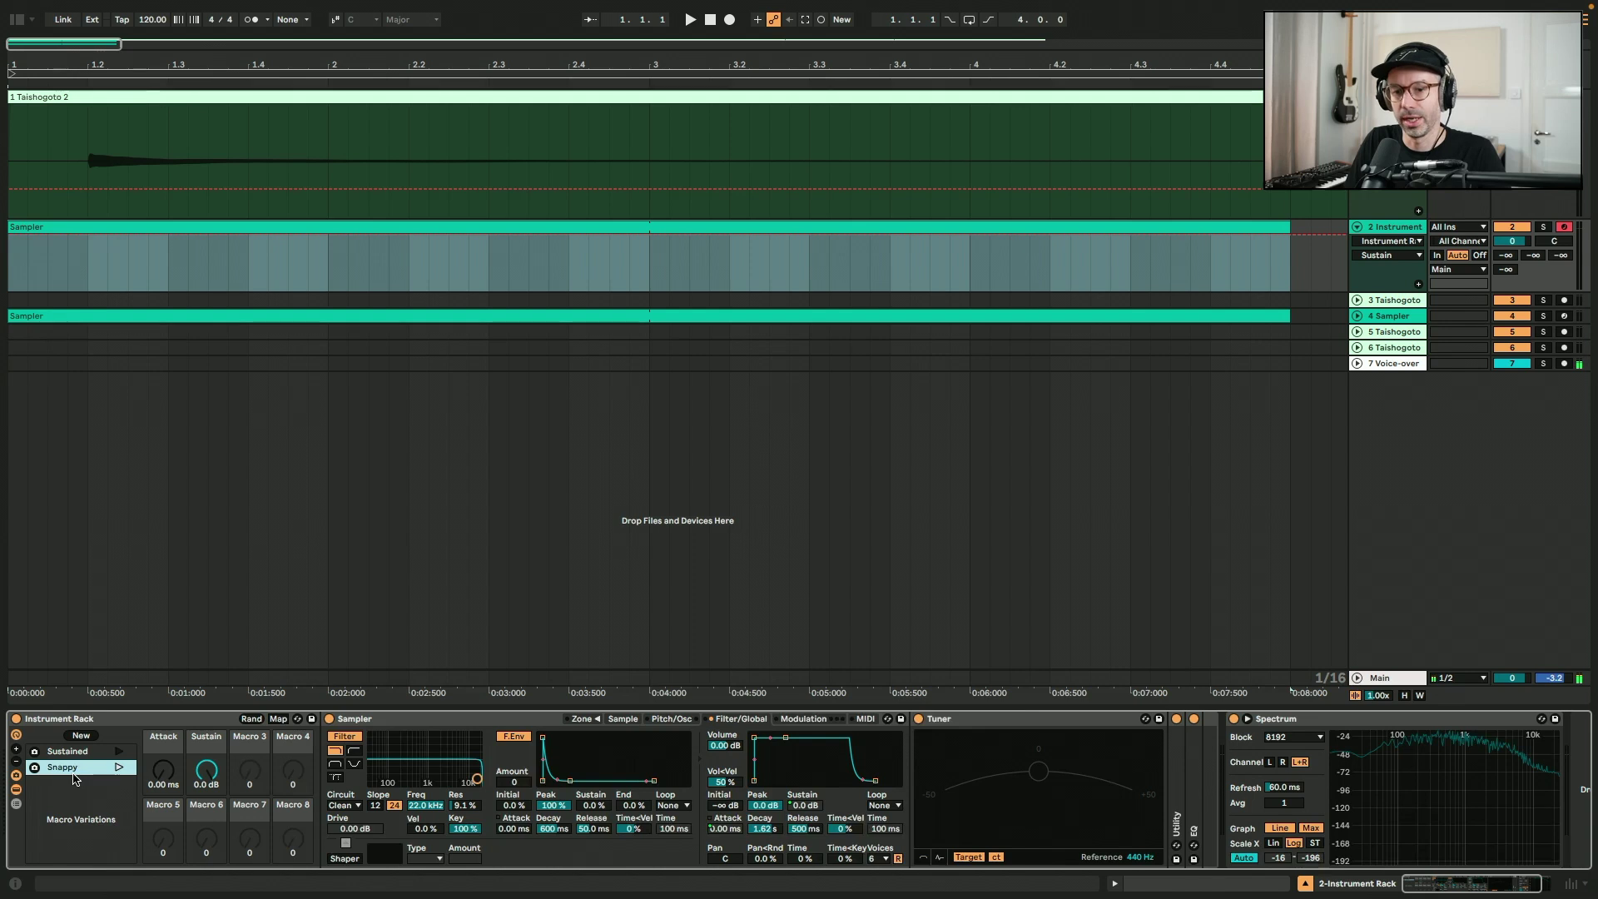
# Set the Sustain macro to -inf dB and Attack to 150 ms, and overwrite the Snappy variation with these values.
pyautogui.click(208, 771)
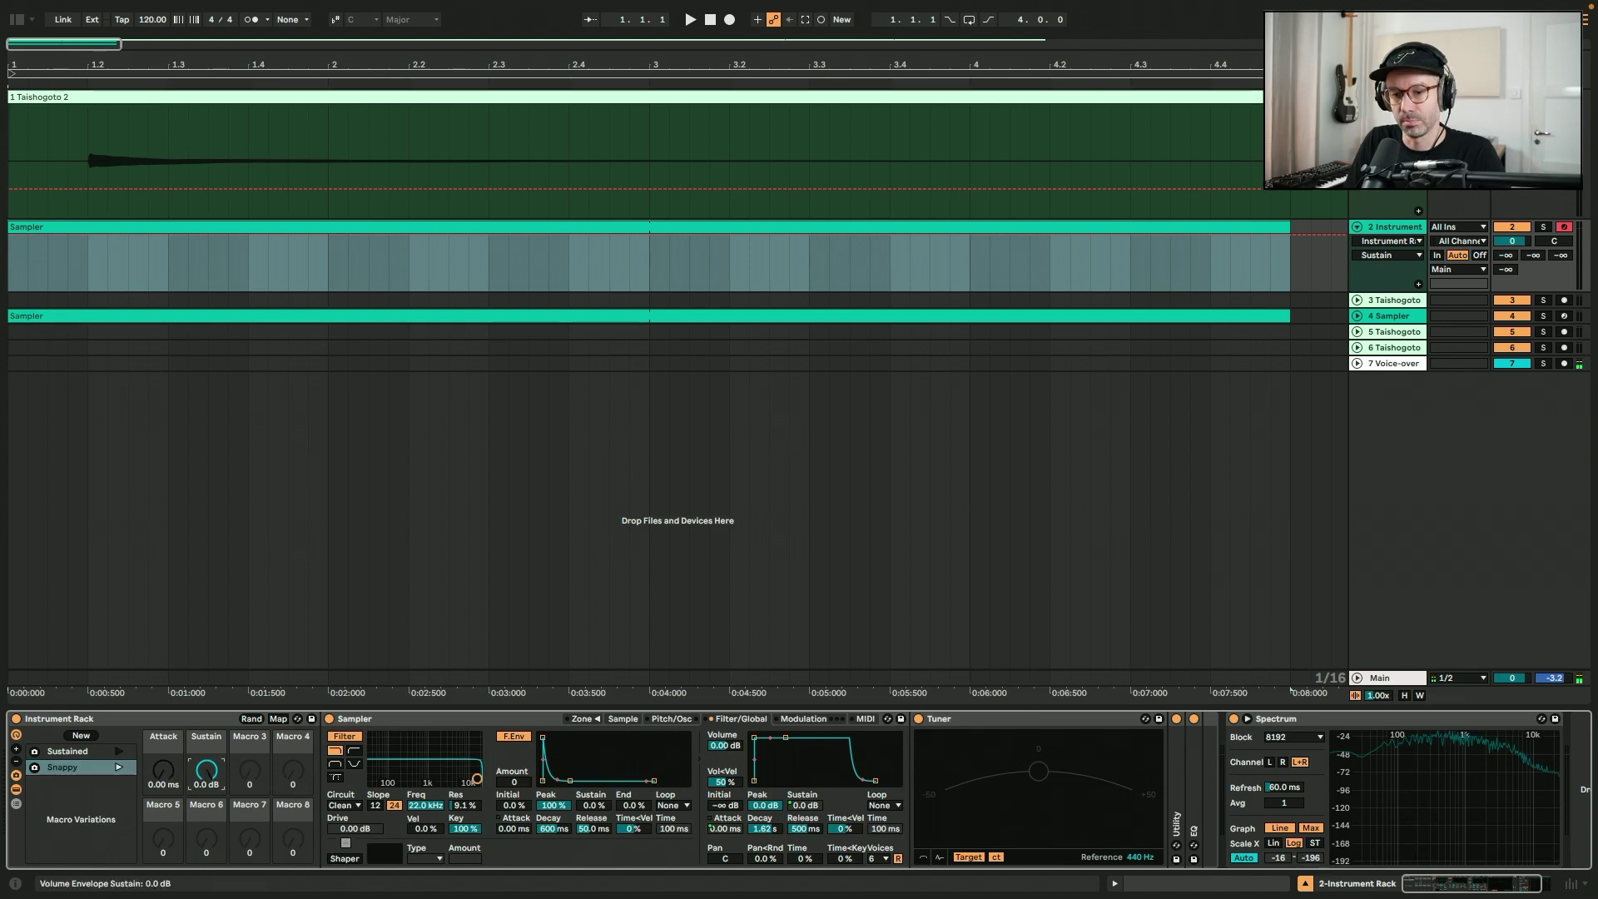
pyautogui.moveTo(207, 772)
pyautogui.mouseDown()
pyautogui.moveTo(208, 799)
pyautogui.moveTo(208, 772)
pyautogui.mouseUp()
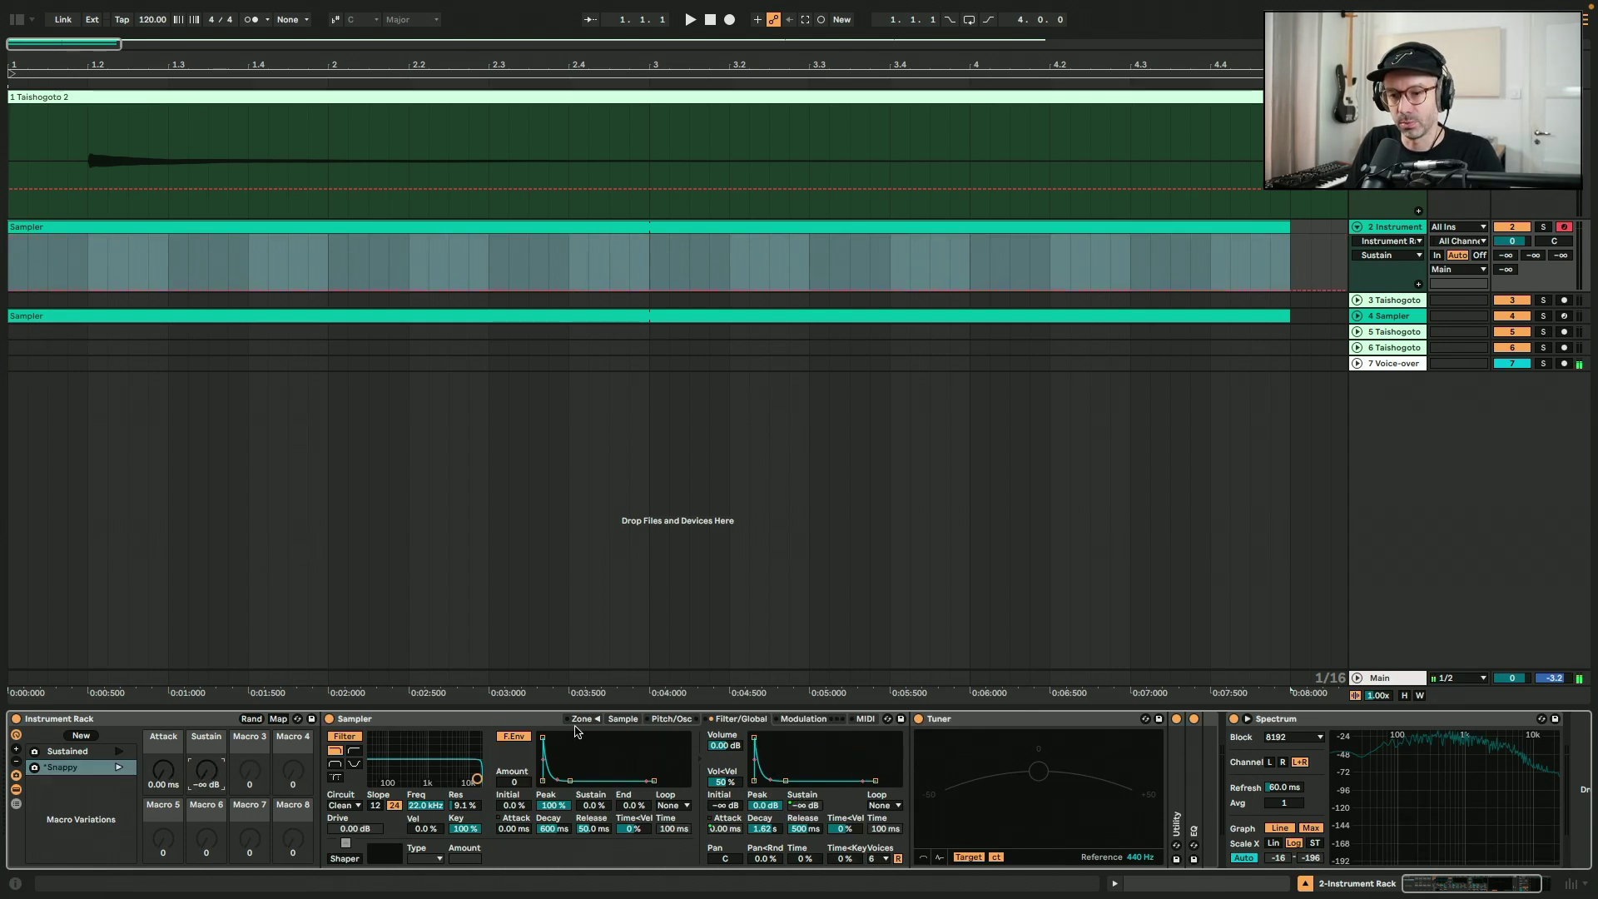
pyautogui.click(622, 718)
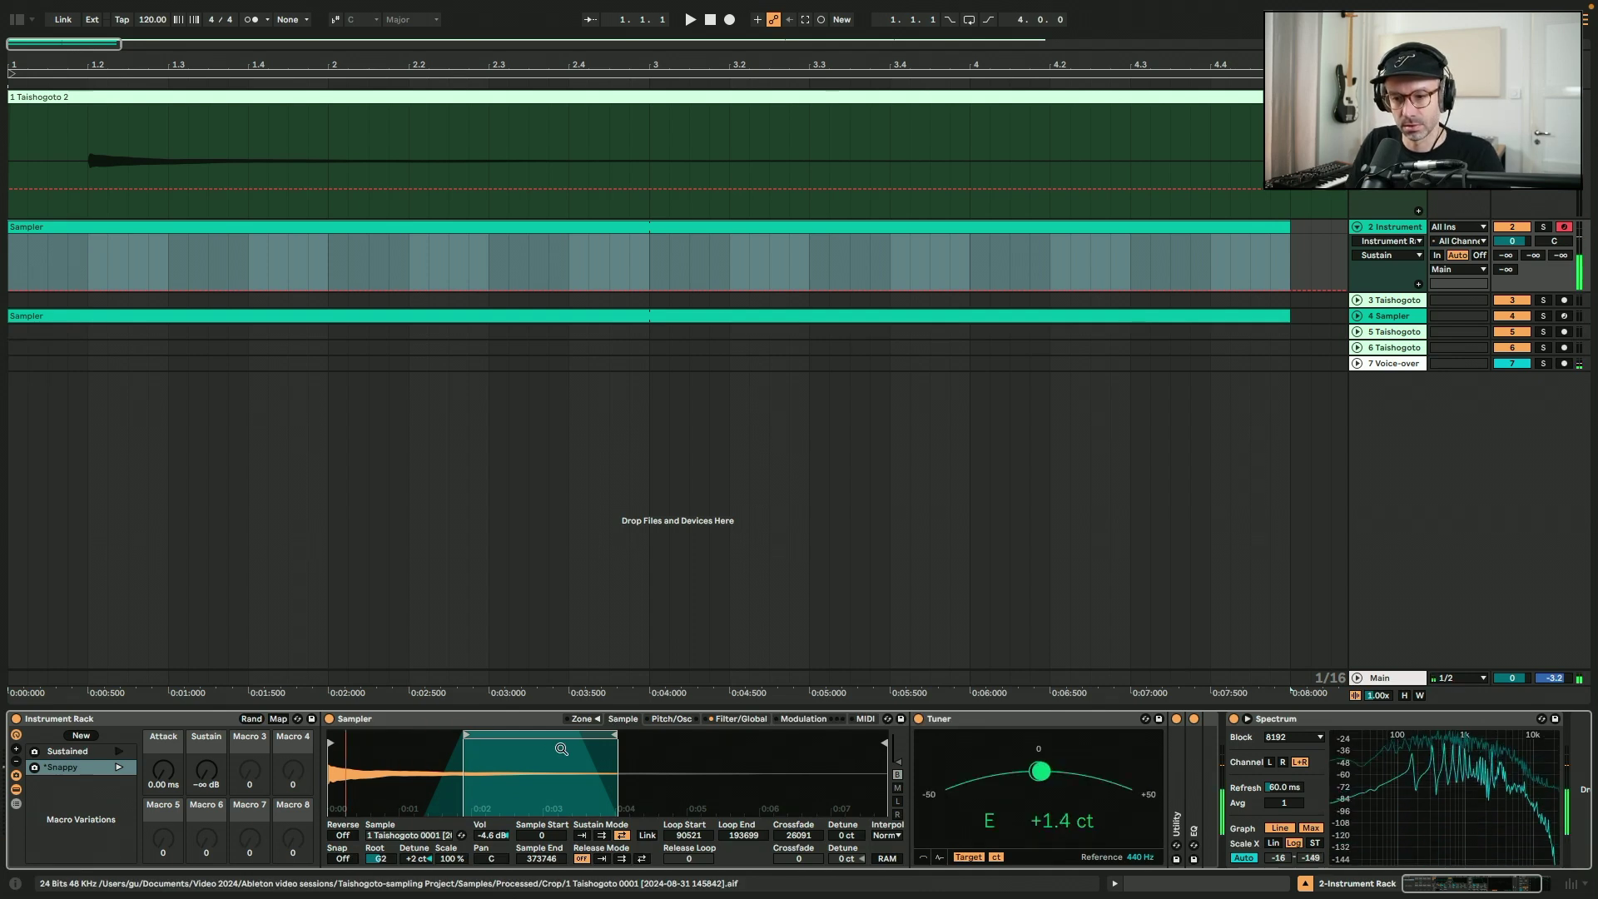
pyautogui.click(206, 772)
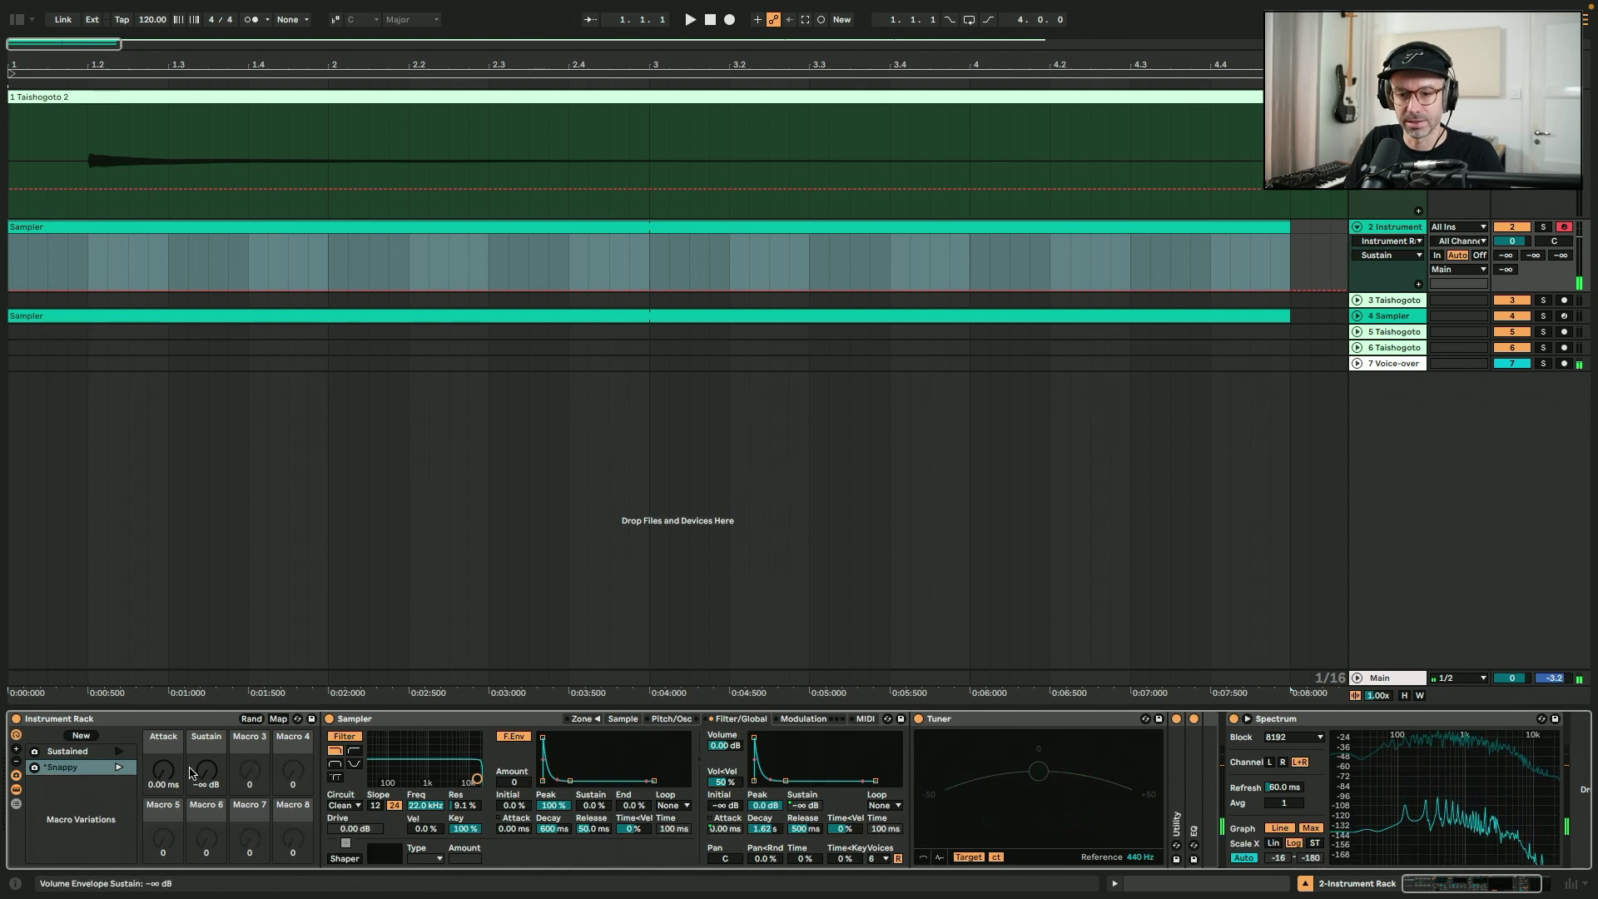
pyautogui.moveTo(164, 774); pyautogui.dragTo(164, 776)
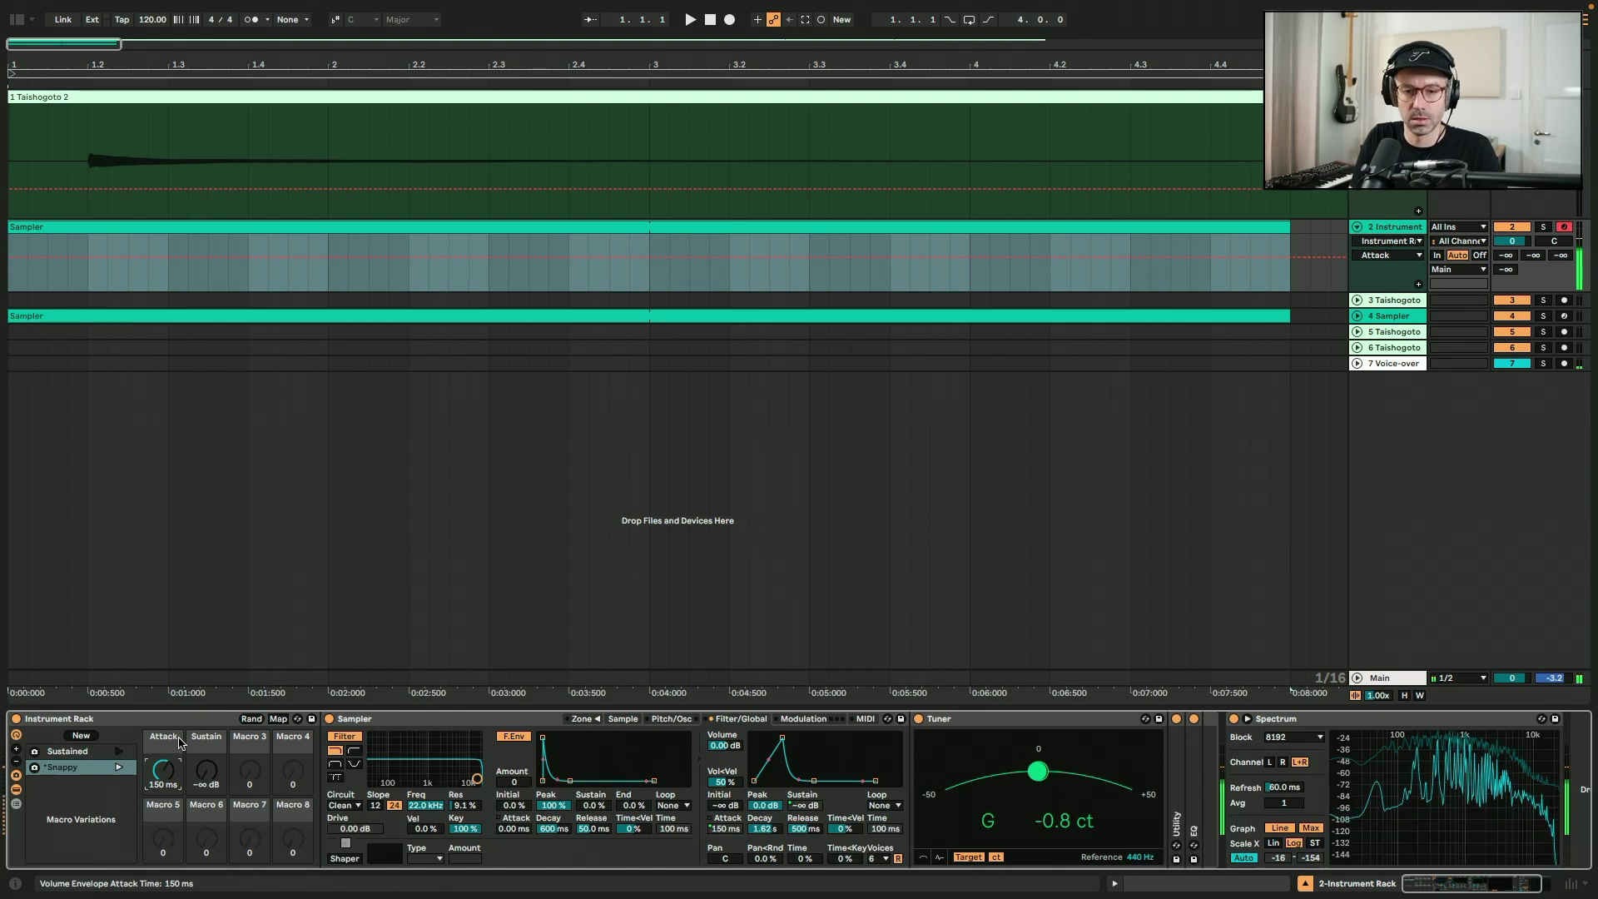
pyautogui.click(35, 770)
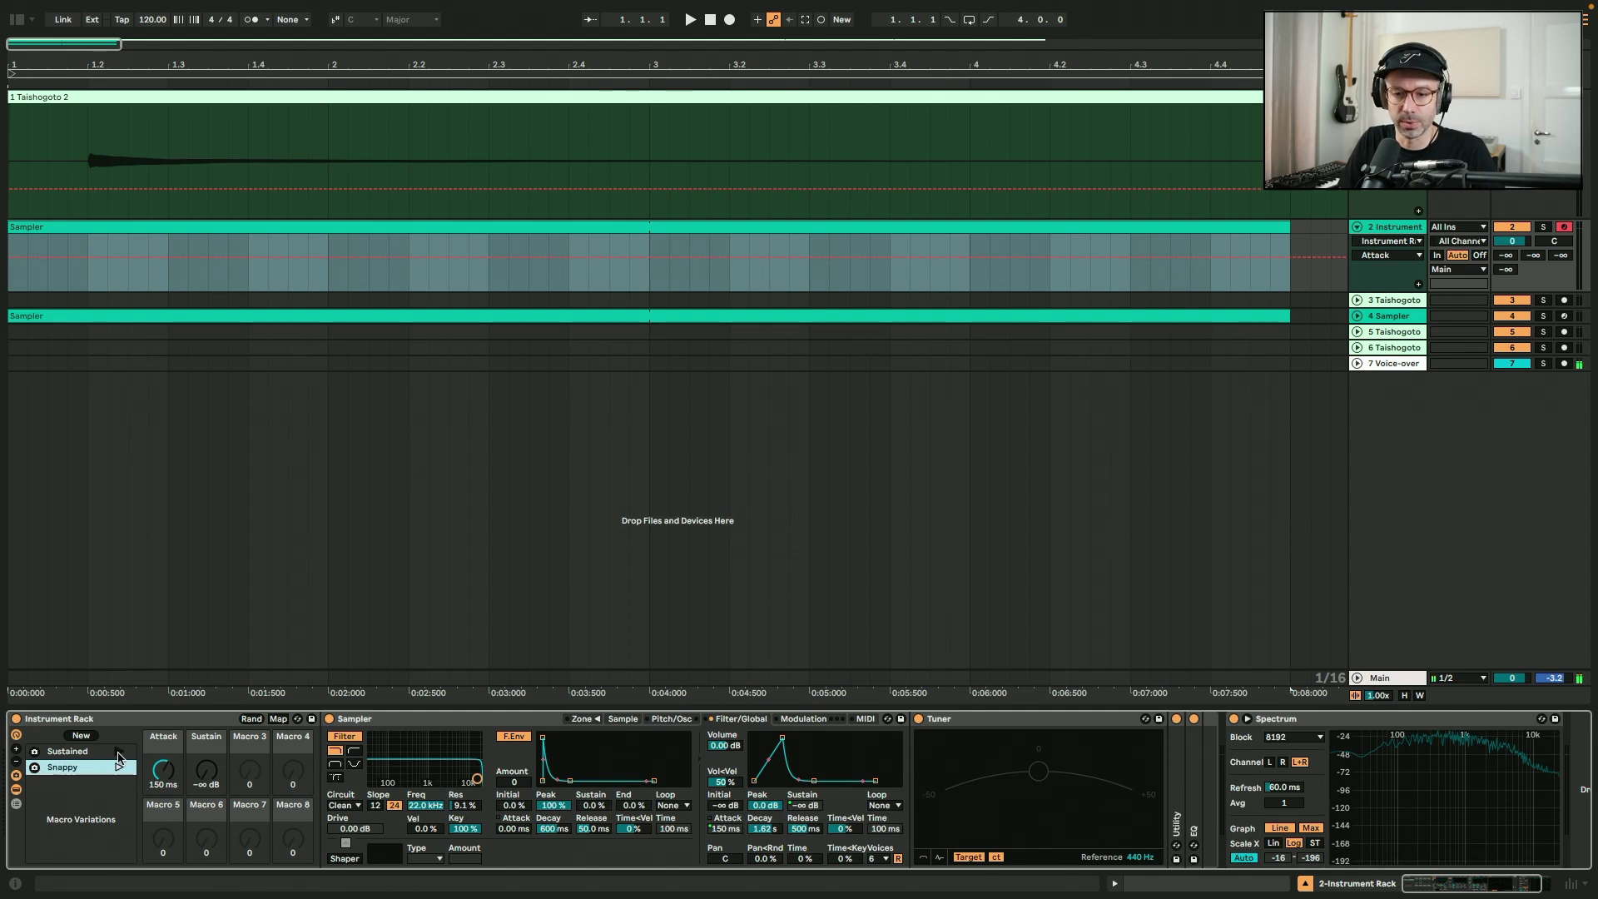
# Recall the Sustained variation to test it and set the Sampler's volume envelope Release to 750 ms.
pyautogui.click(118, 752)
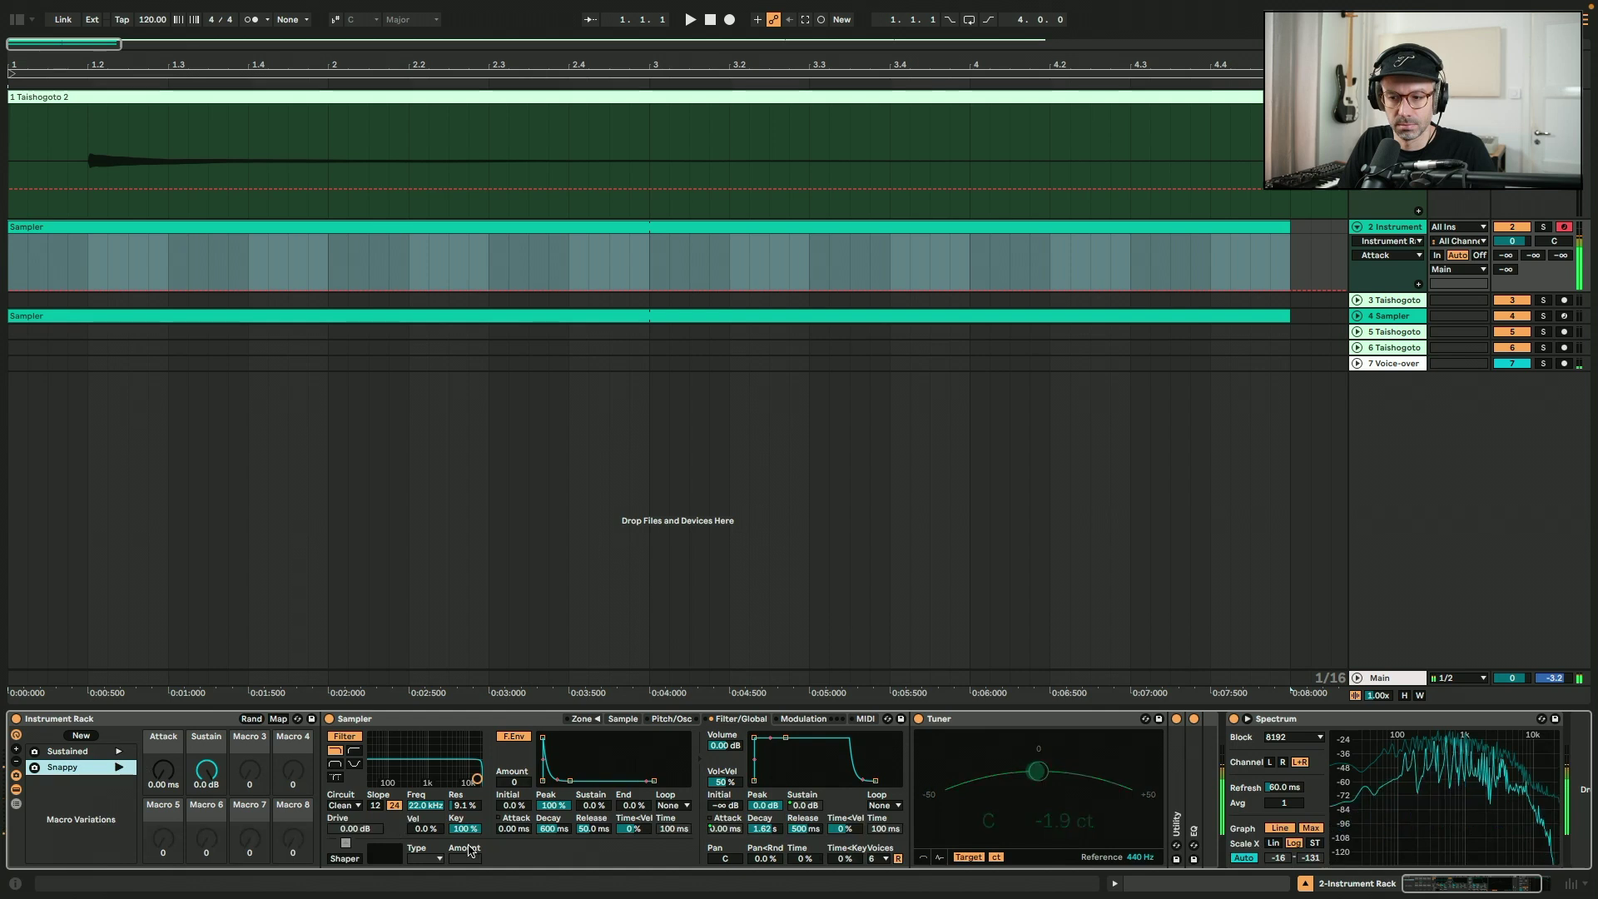
pyautogui.click(596, 835)
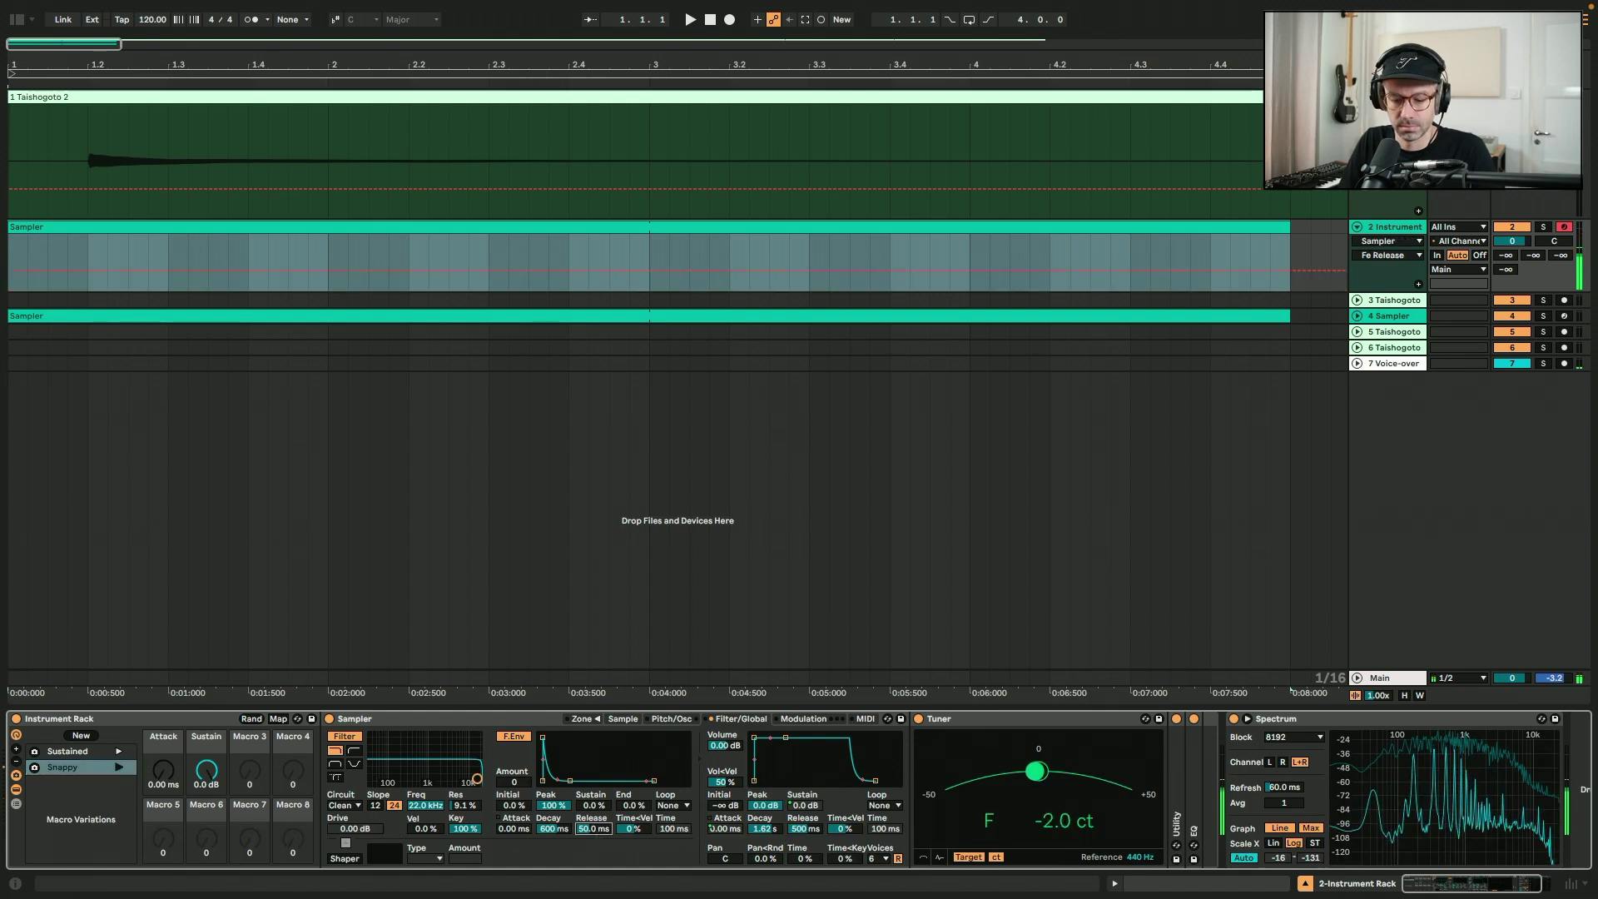
pyautogui.click(817, 828)
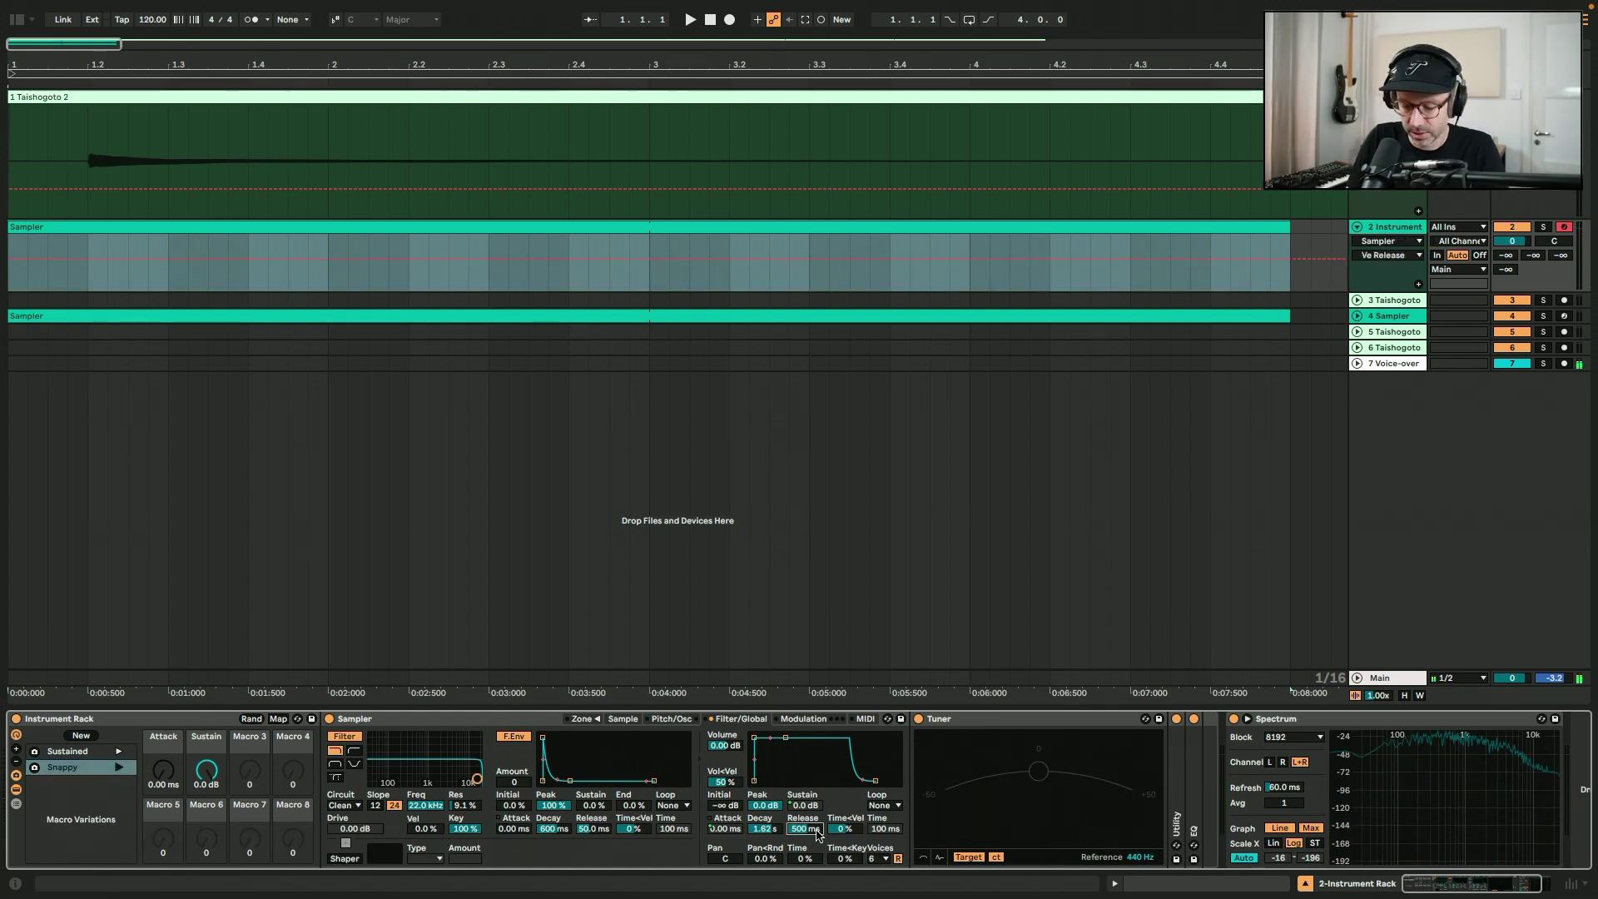
pyautogui.scroll(3, 818, 829)
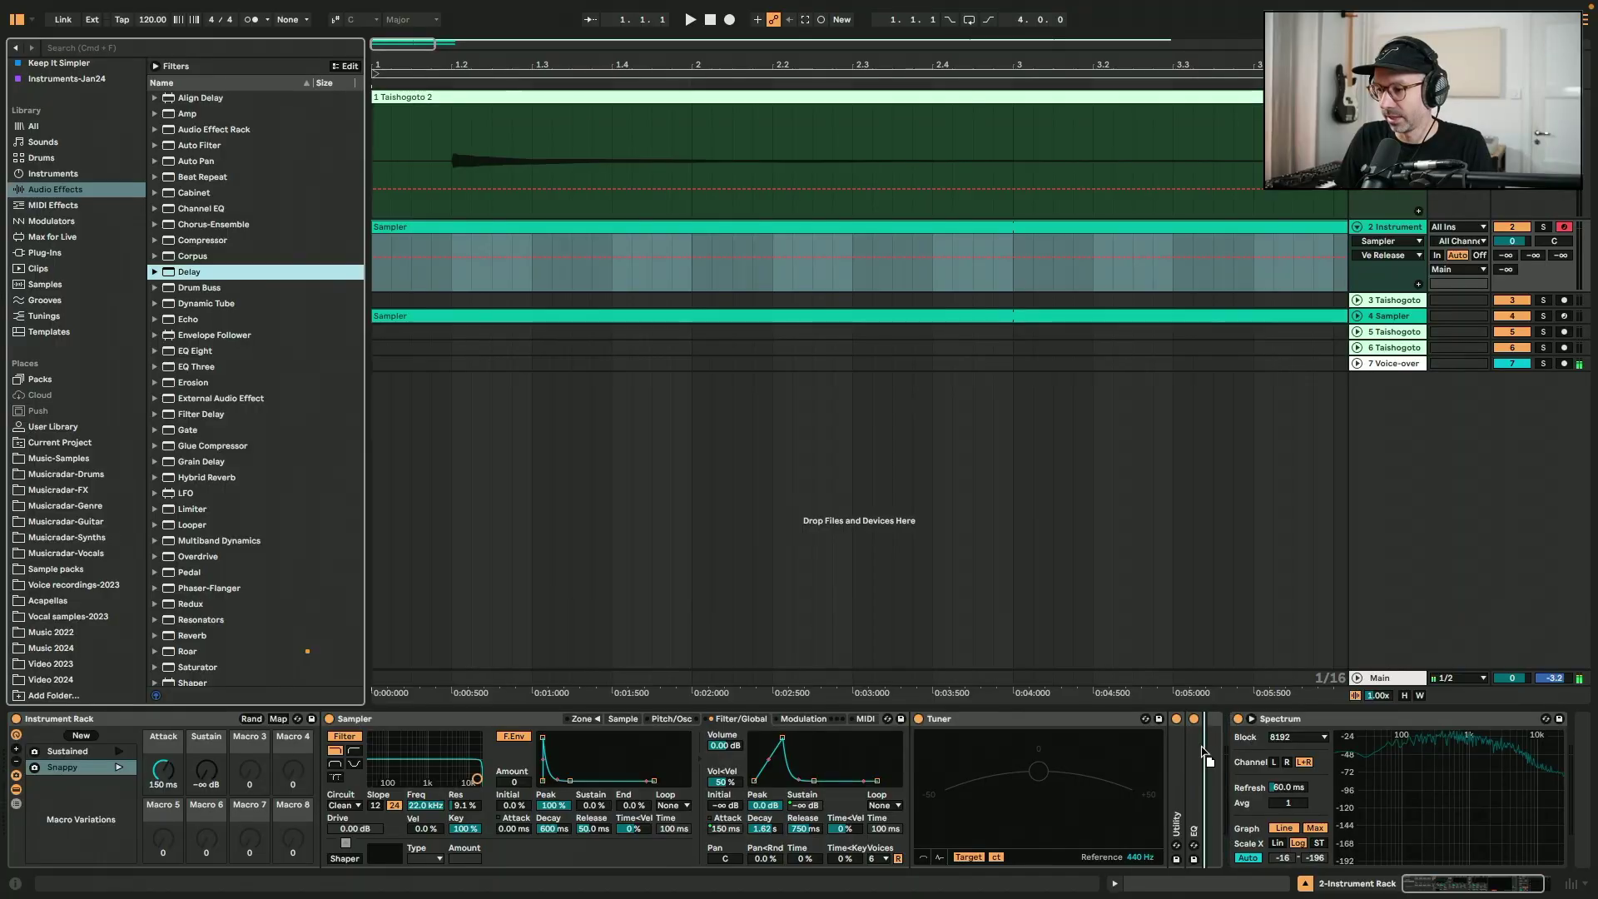
# Add a Delay after the EQ with both sync times at 2, filter 1.65 kHz, width 1.96 and right offset -4.2%.
pyautogui.moveTo(1202, 749); pyautogui.dragTo(1201, 751)
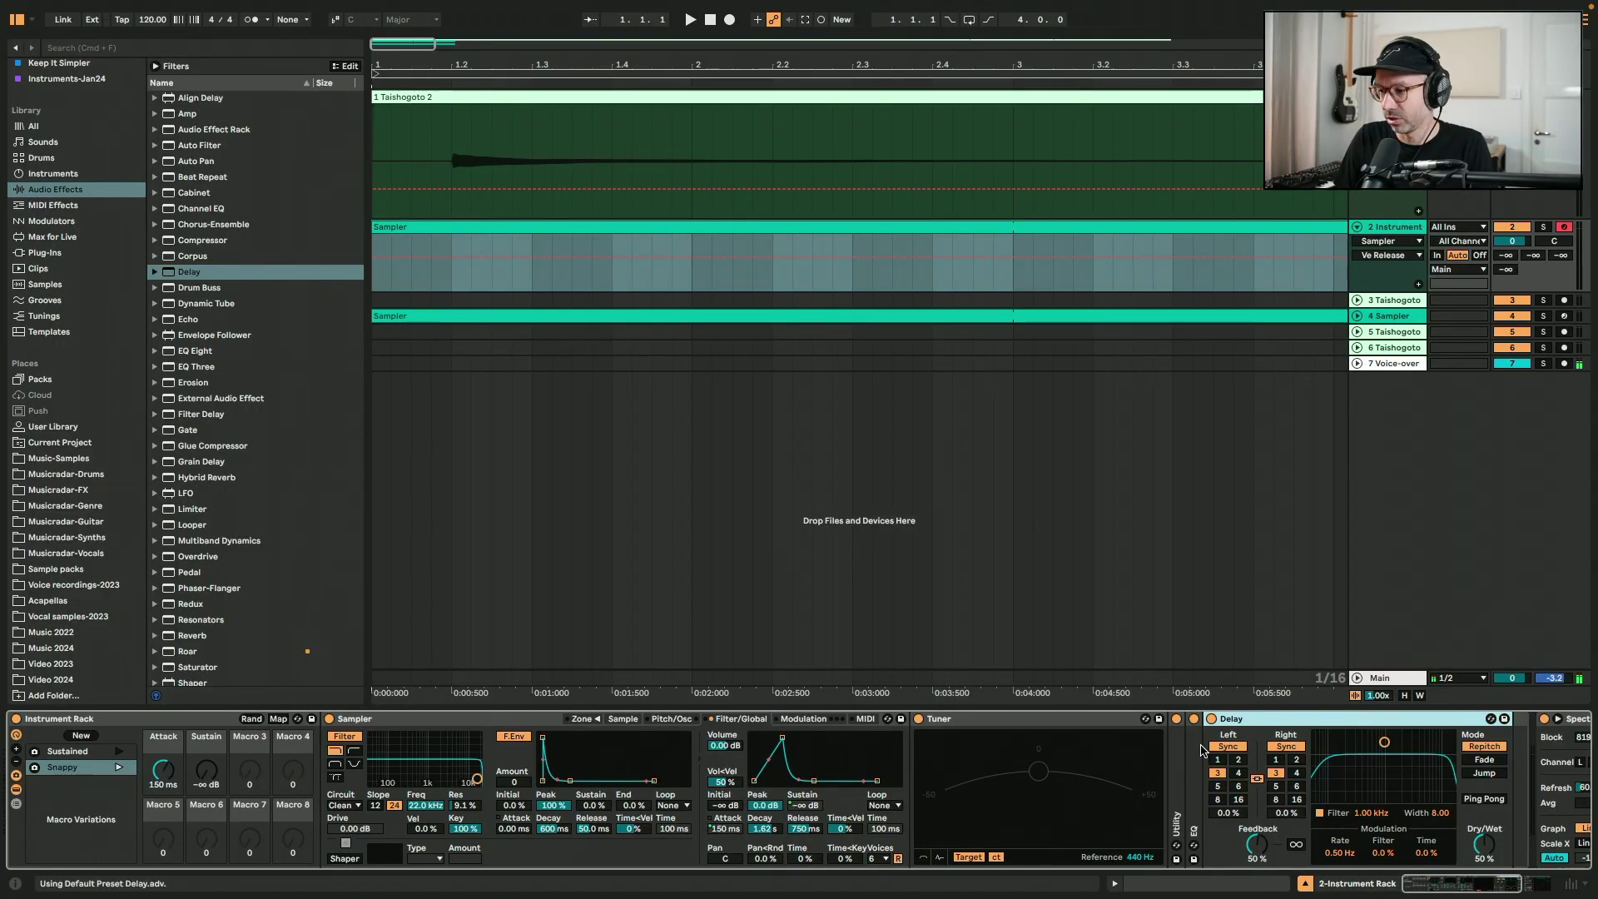
pyautogui.click(1296, 759)
pyautogui.moveTo(1384, 742); pyautogui.dragTo(1386, 795)
pyautogui.moveTo(1286, 812); pyautogui.dragTo(1285, 824)
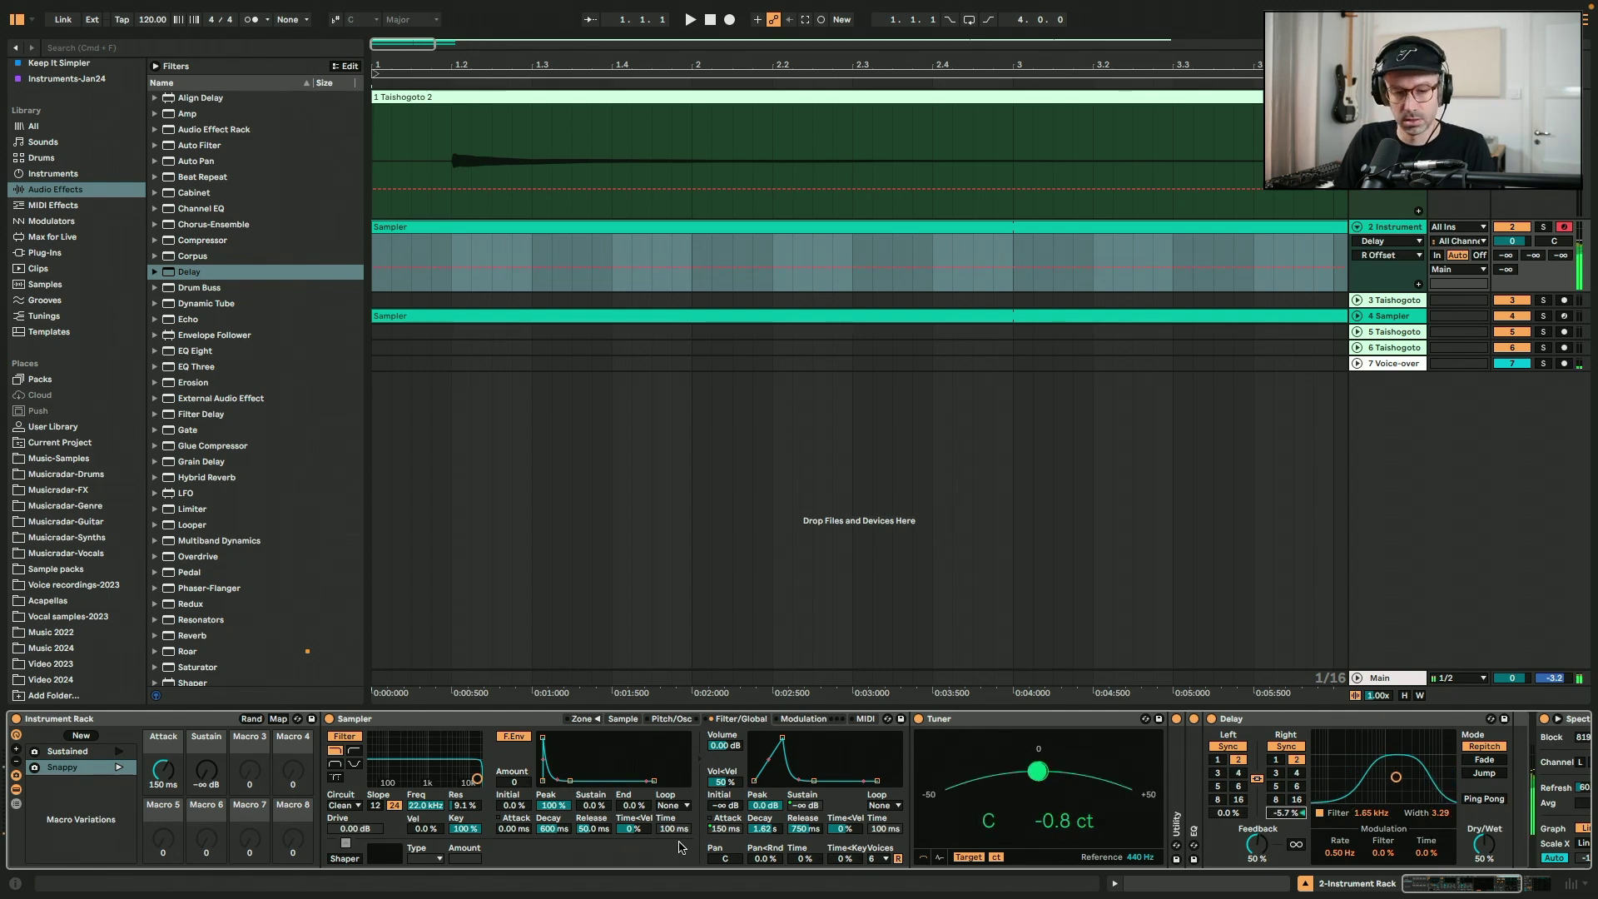
pyautogui.moveTo(1396, 786); pyautogui.dragTo(1395, 803)
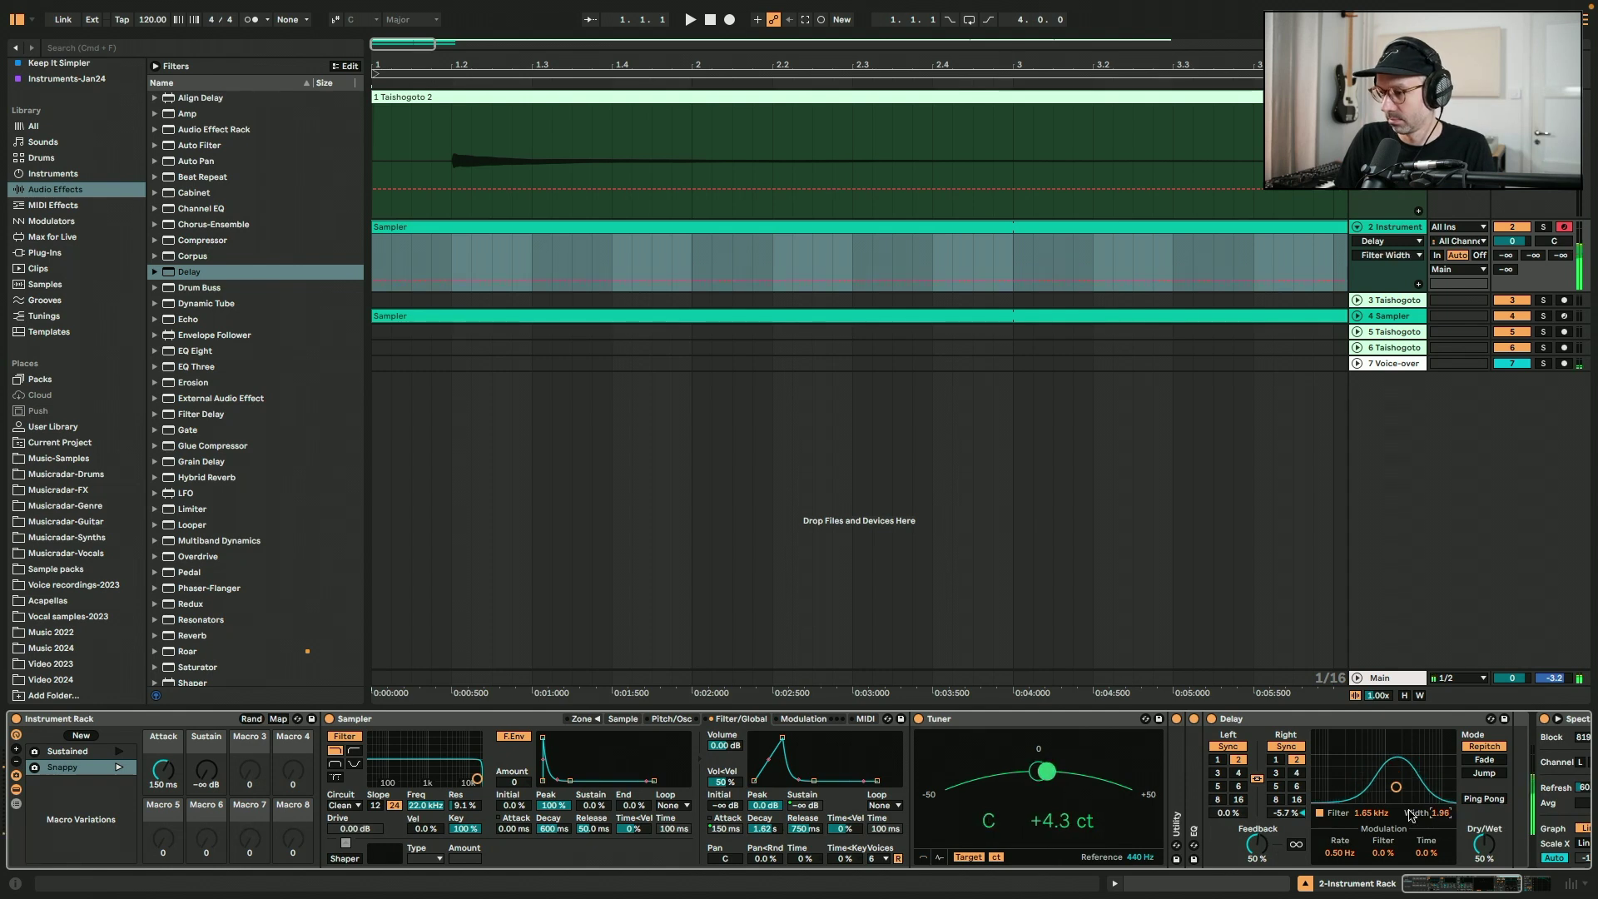
pyautogui.click(1357, 814)
pyautogui.moveTo(1295, 813); pyautogui.dragTo(1295, 805)
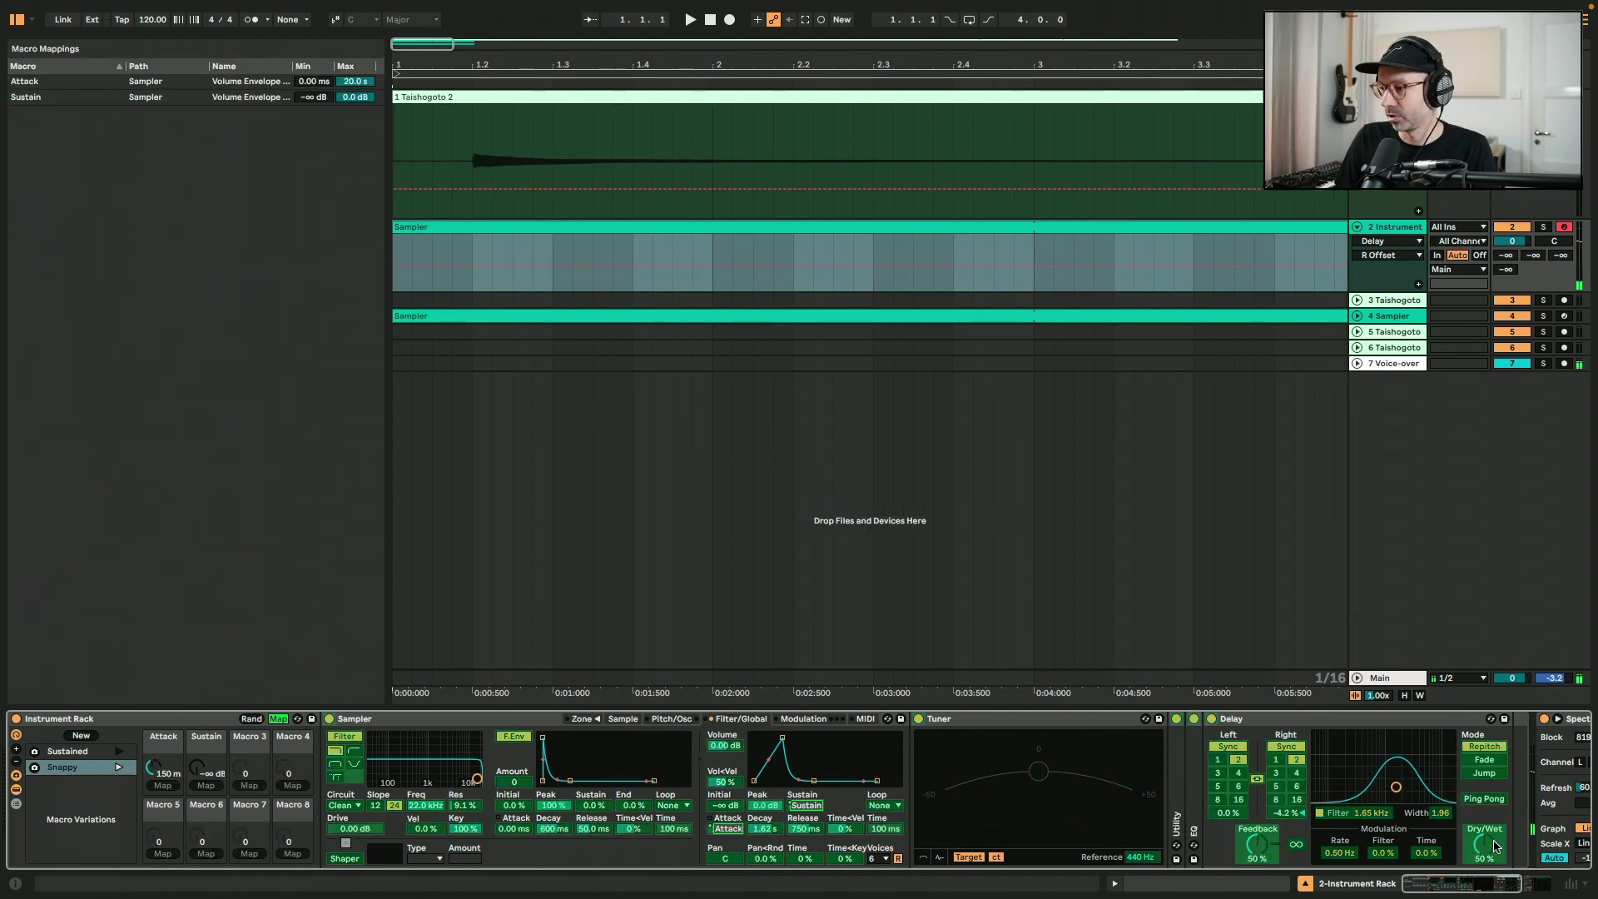
# Map the Delay's Dry/Wet to Macro 3 and name the macro Delay dry/Wet.
pyautogui.click(1494, 846)
pyautogui.click(263, 784)
pyautogui.click(278, 718)
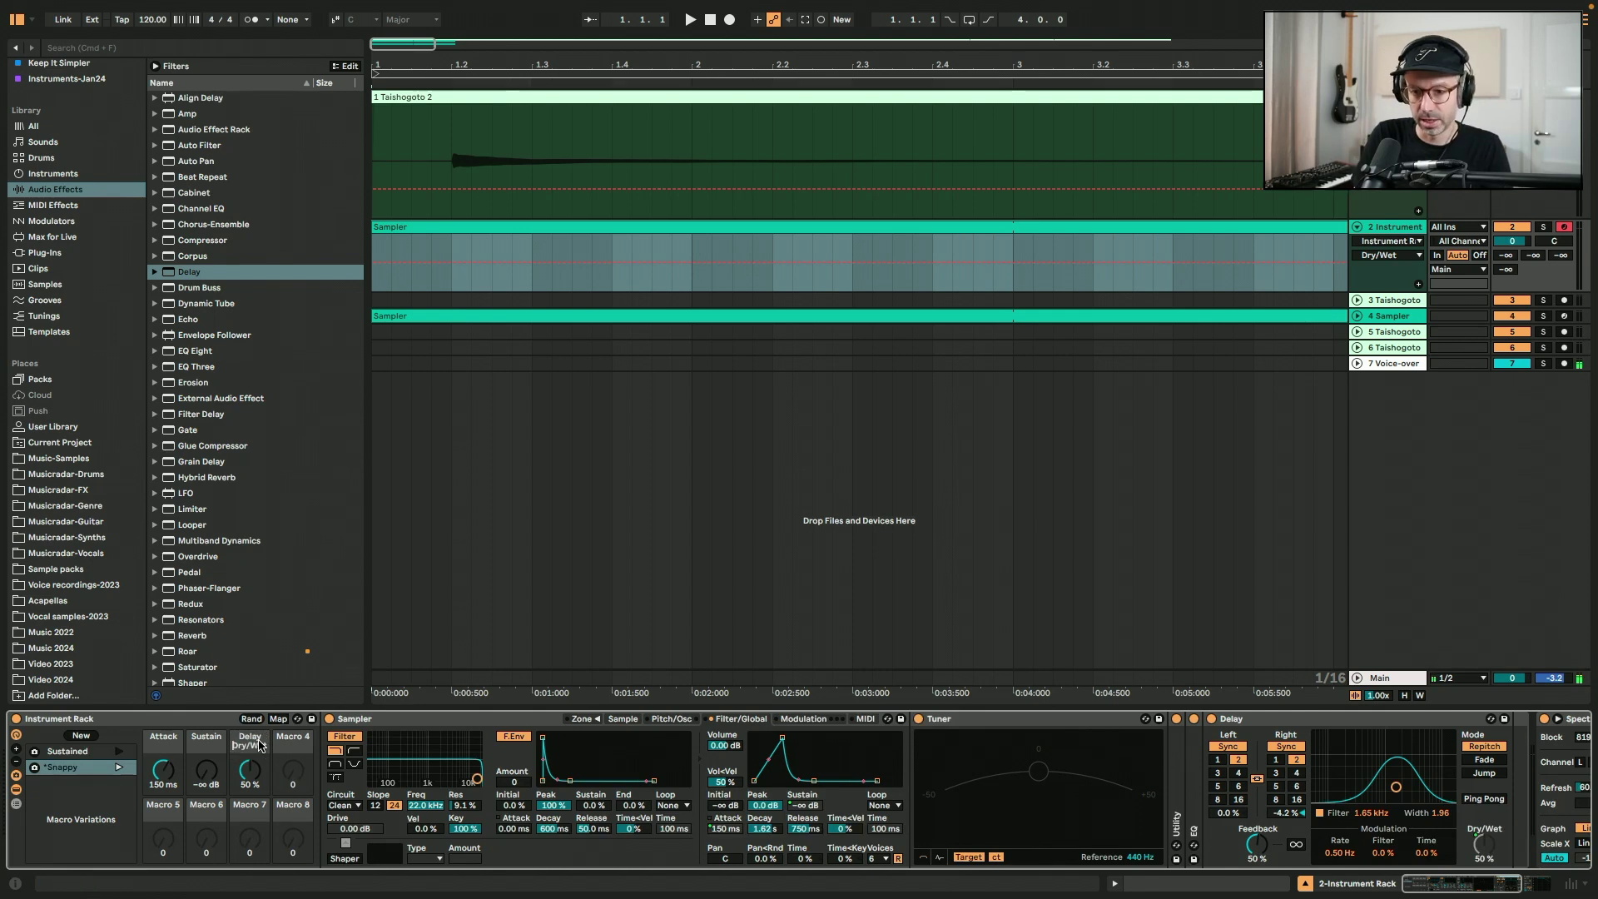
# Overwrite Snappy with Delay dry/Wet at 50% and Sustained with it at 0%, and recall the variations to compare them.
pyautogui.click(34, 767)
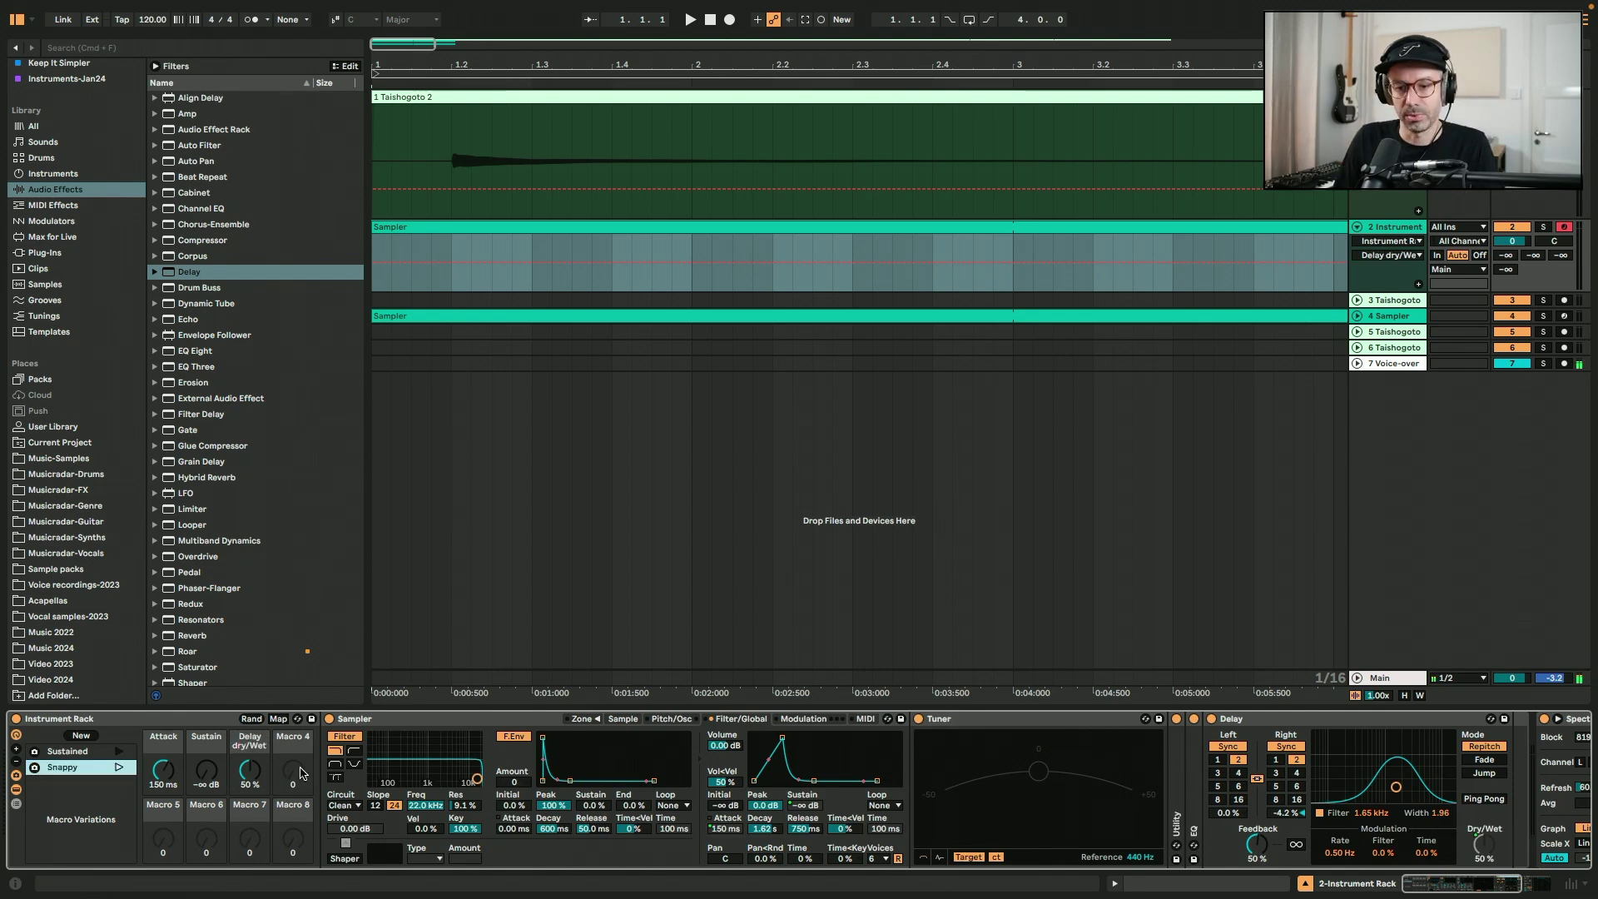
pyautogui.click(119, 752)
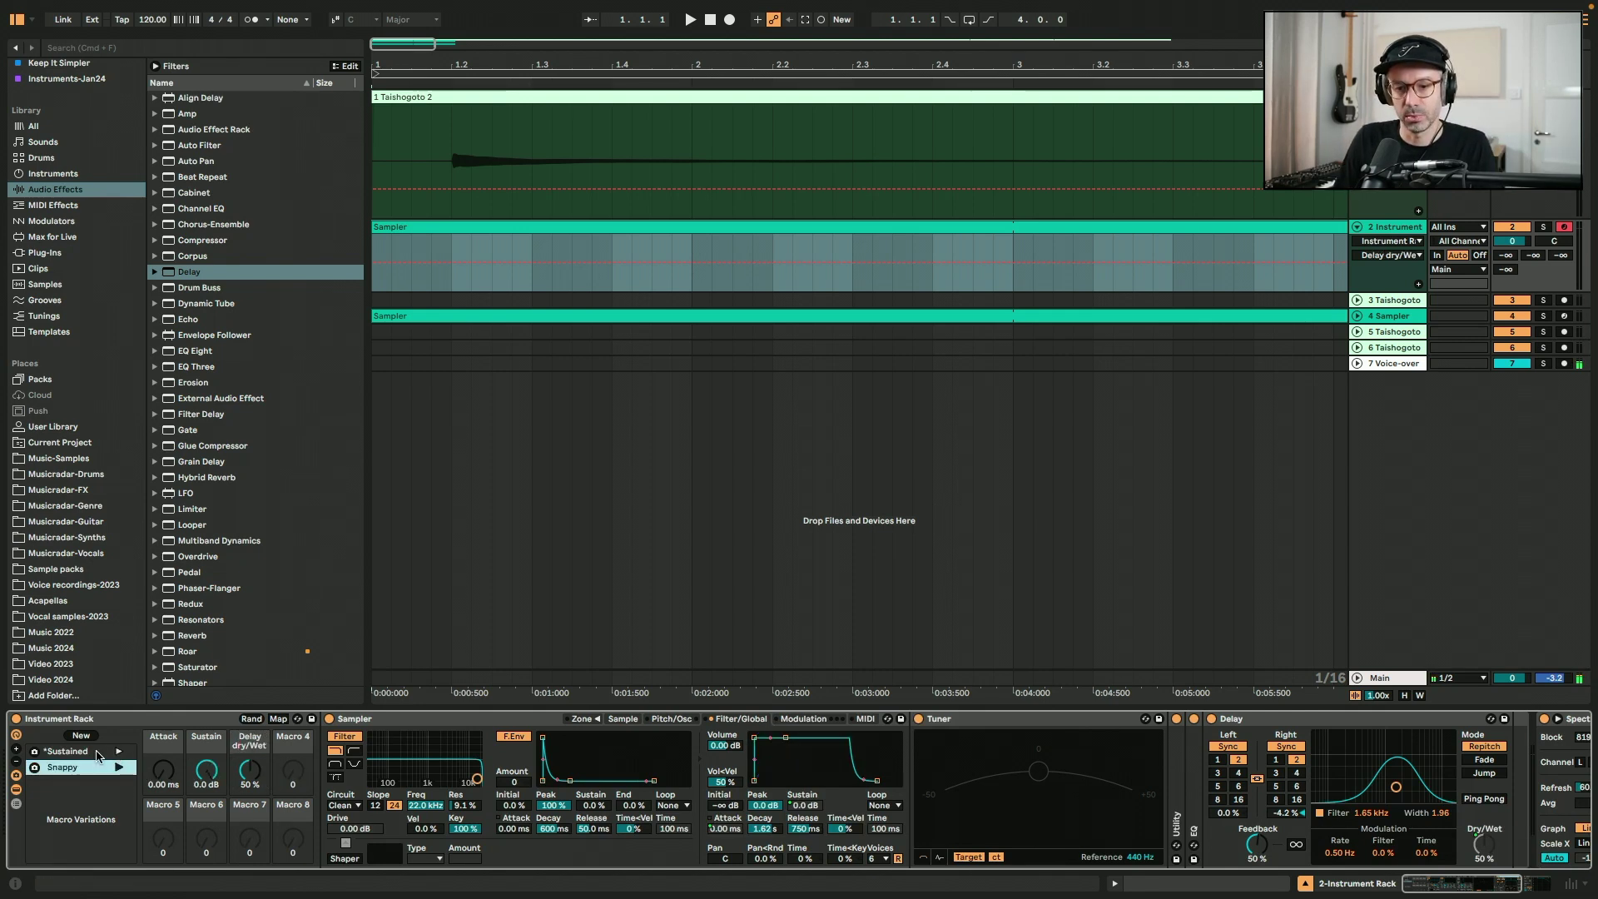
pyautogui.moveTo(243, 779); pyautogui.dragTo(242, 832)
pyautogui.click(52, 753)
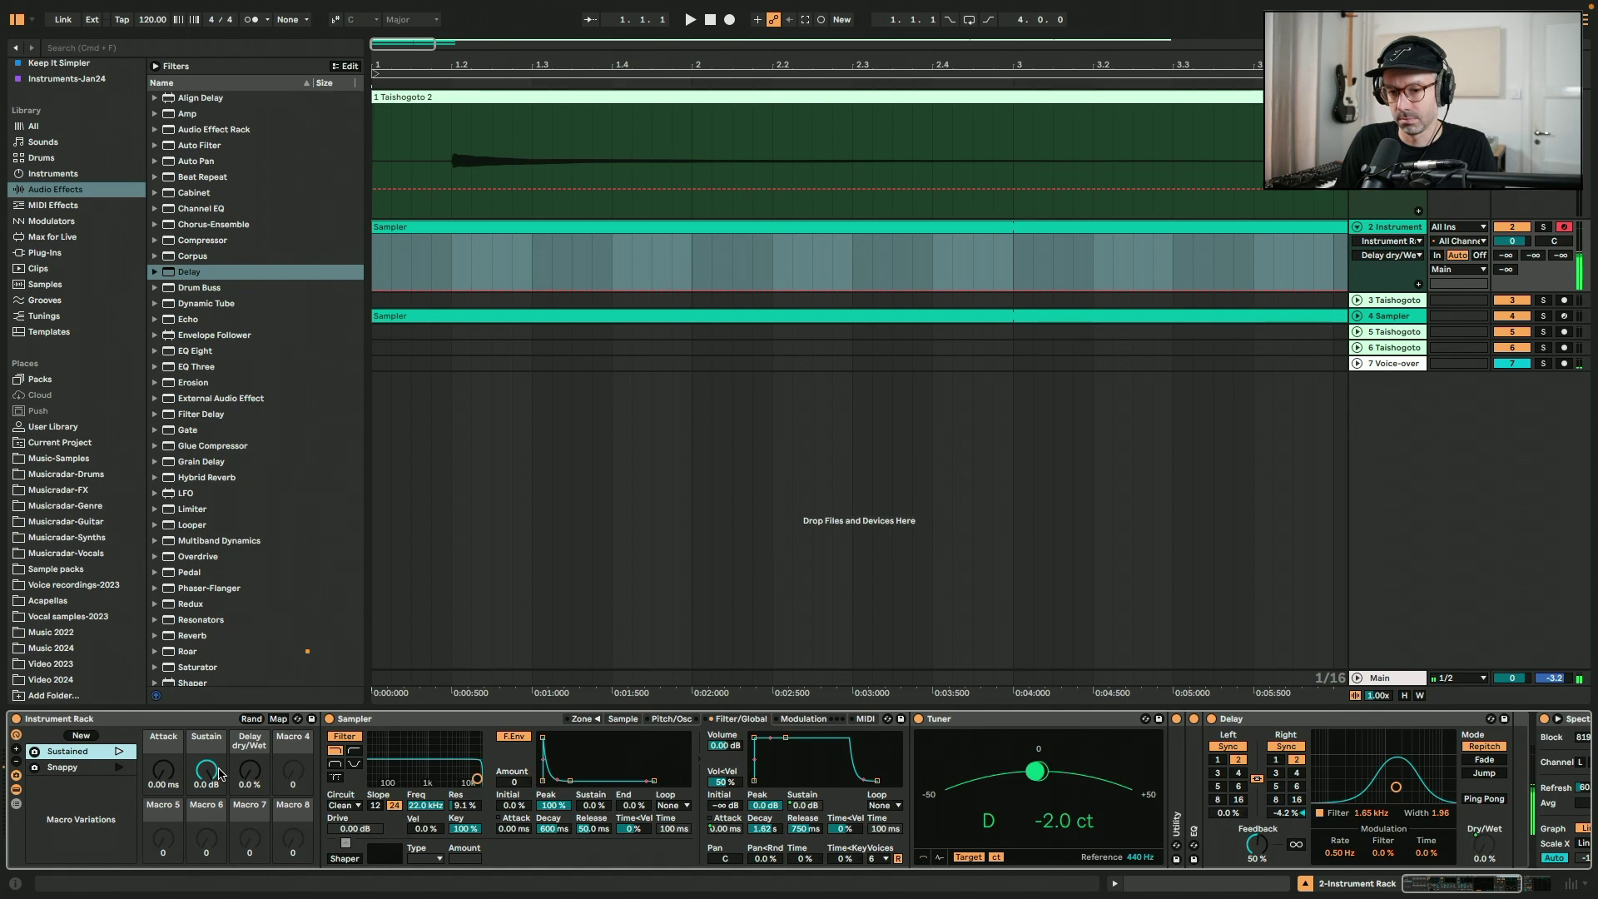
pyautogui.click(119, 767)
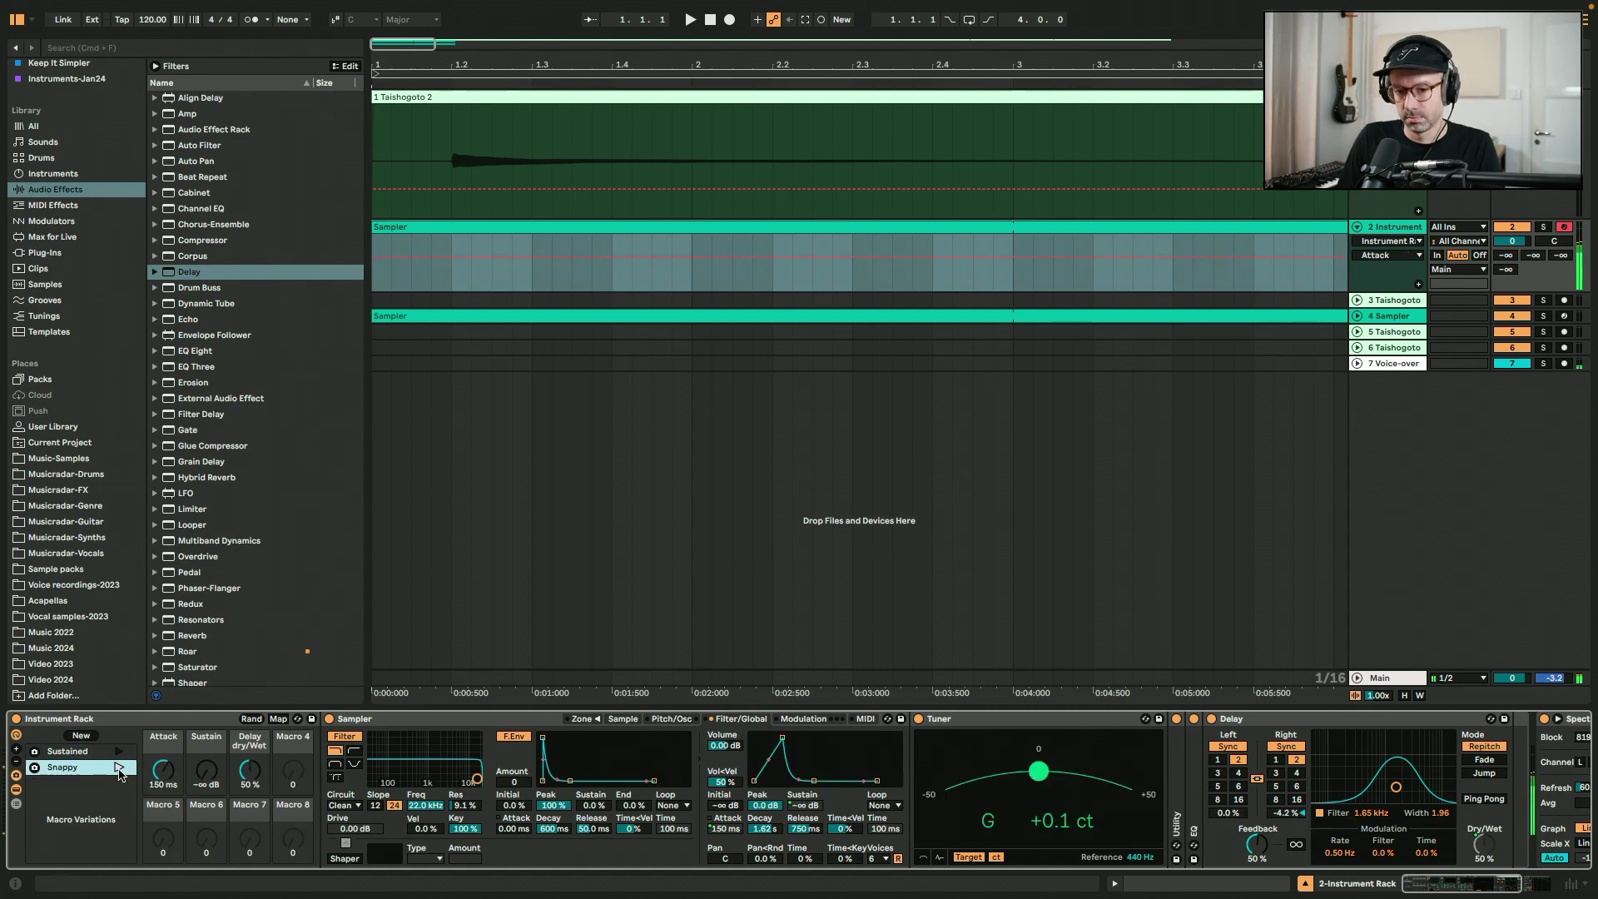
# Add a Reverb after the Delay inside the rack and set its Decay to 3.20 s.
pyautogui.click(100, 752)
pyautogui.click(225, 634)
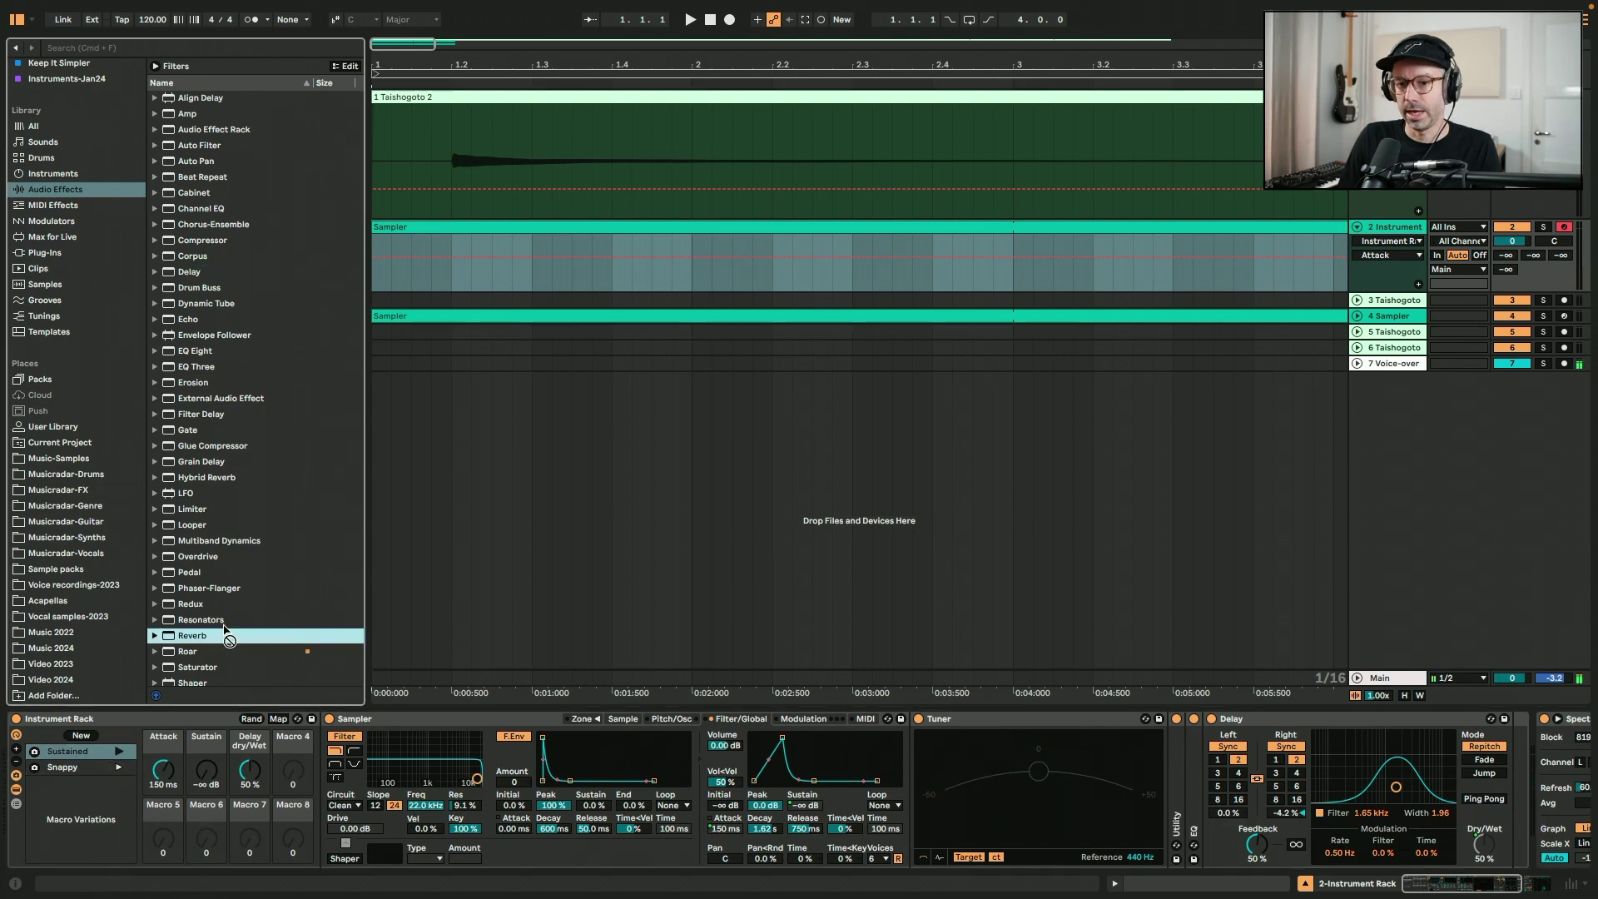
pyautogui.click(71, 769)
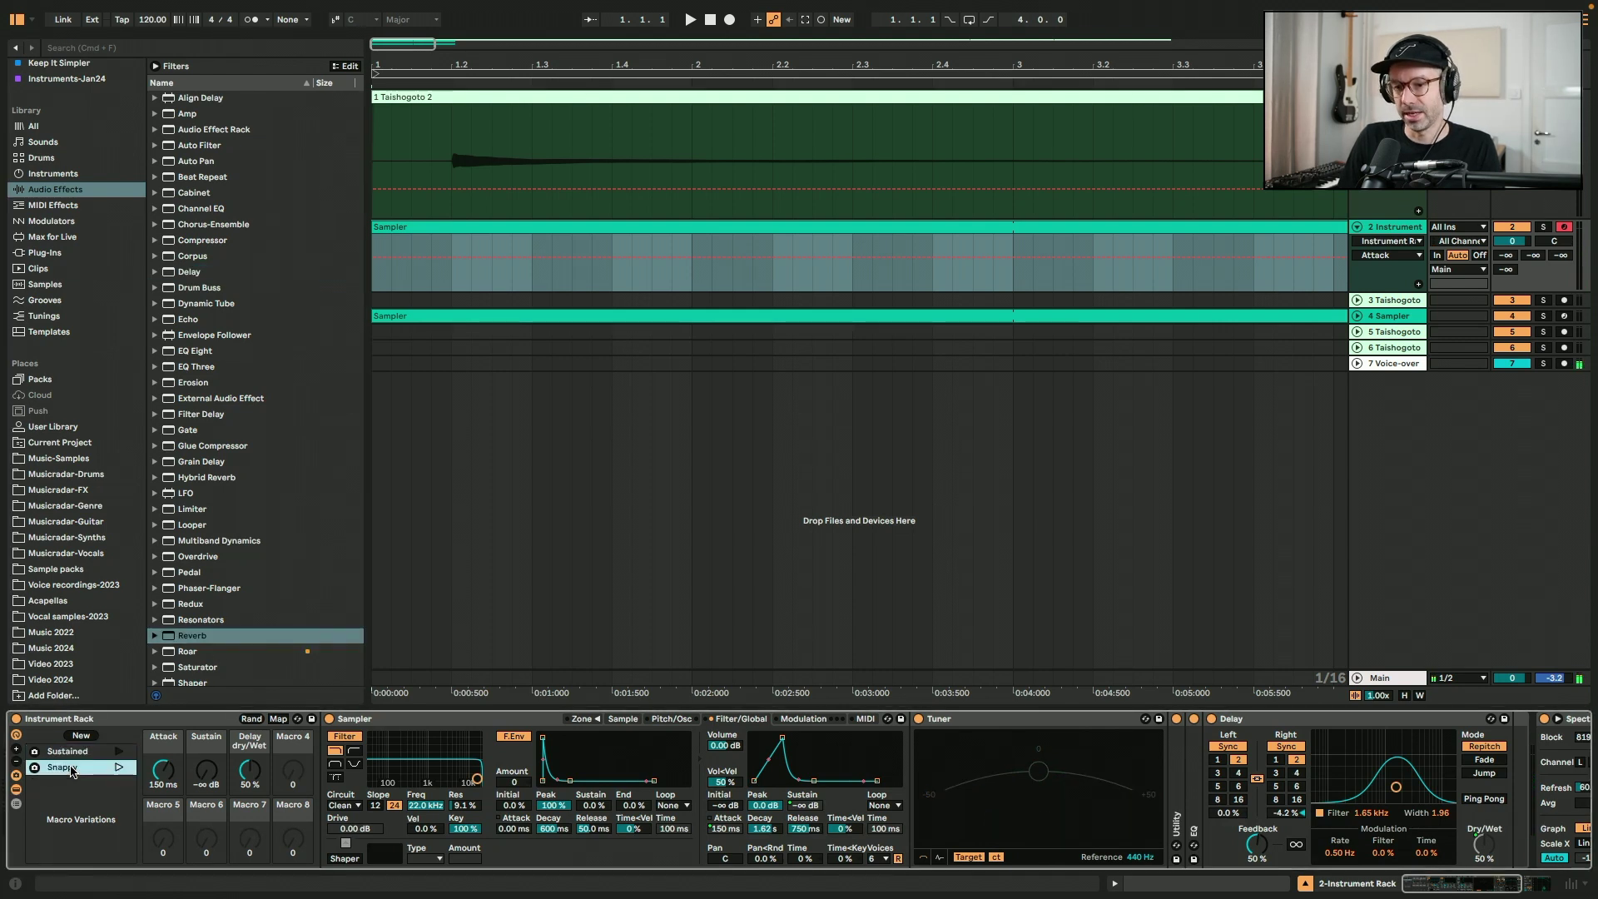
pyautogui.click(76, 753)
pyautogui.moveTo(214, 641); pyautogui.dragTo(1515, 799)
pyautogui.moveTo(1358, 847); pyautogui.dragTo(1352, 822)
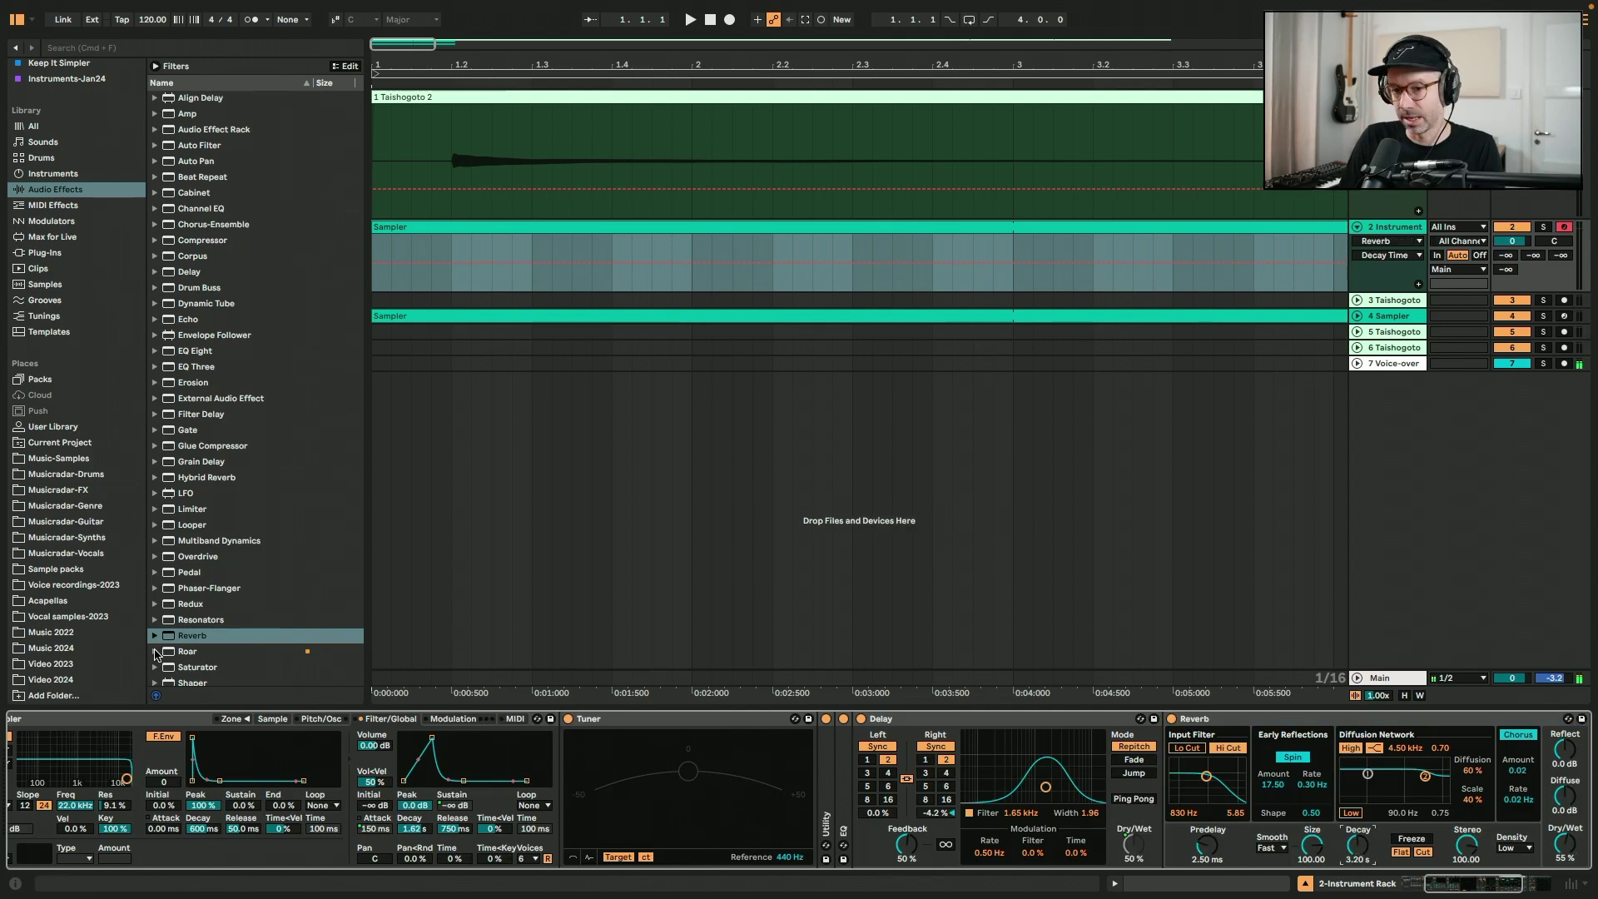
# Map the Reverb's Dry/Wet to Macro 4 and name the macro Reverb dry/Wet.
pyautogui.hscroll(-5, 241, 779)
pyautogui.click(278, 718)
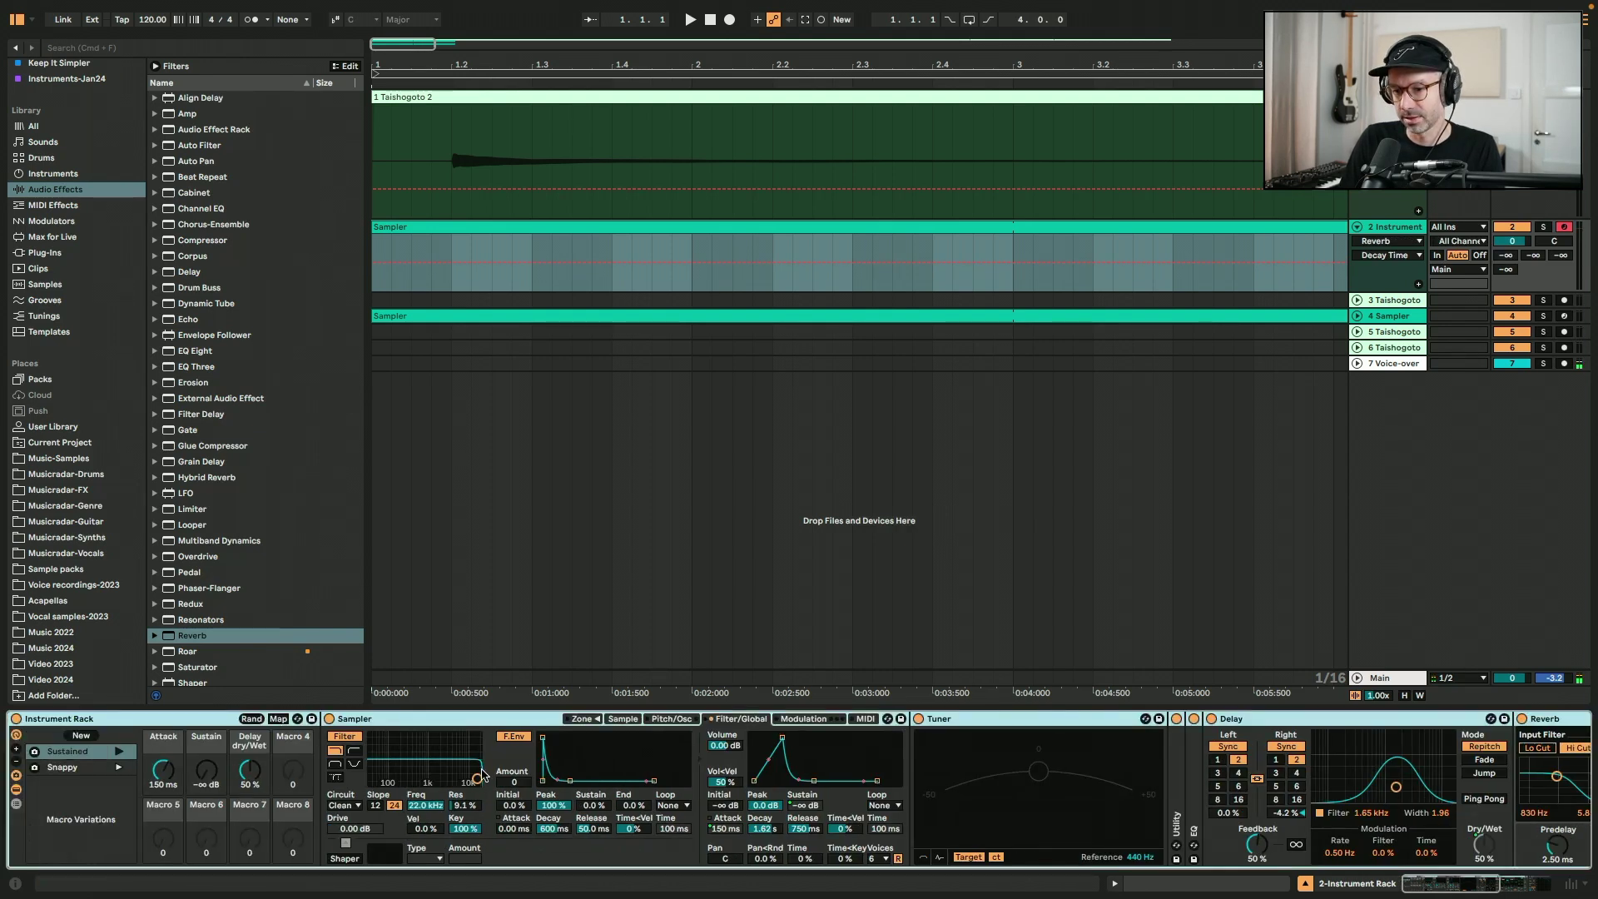
pyautogui.hscroll(5, 1307, 843)
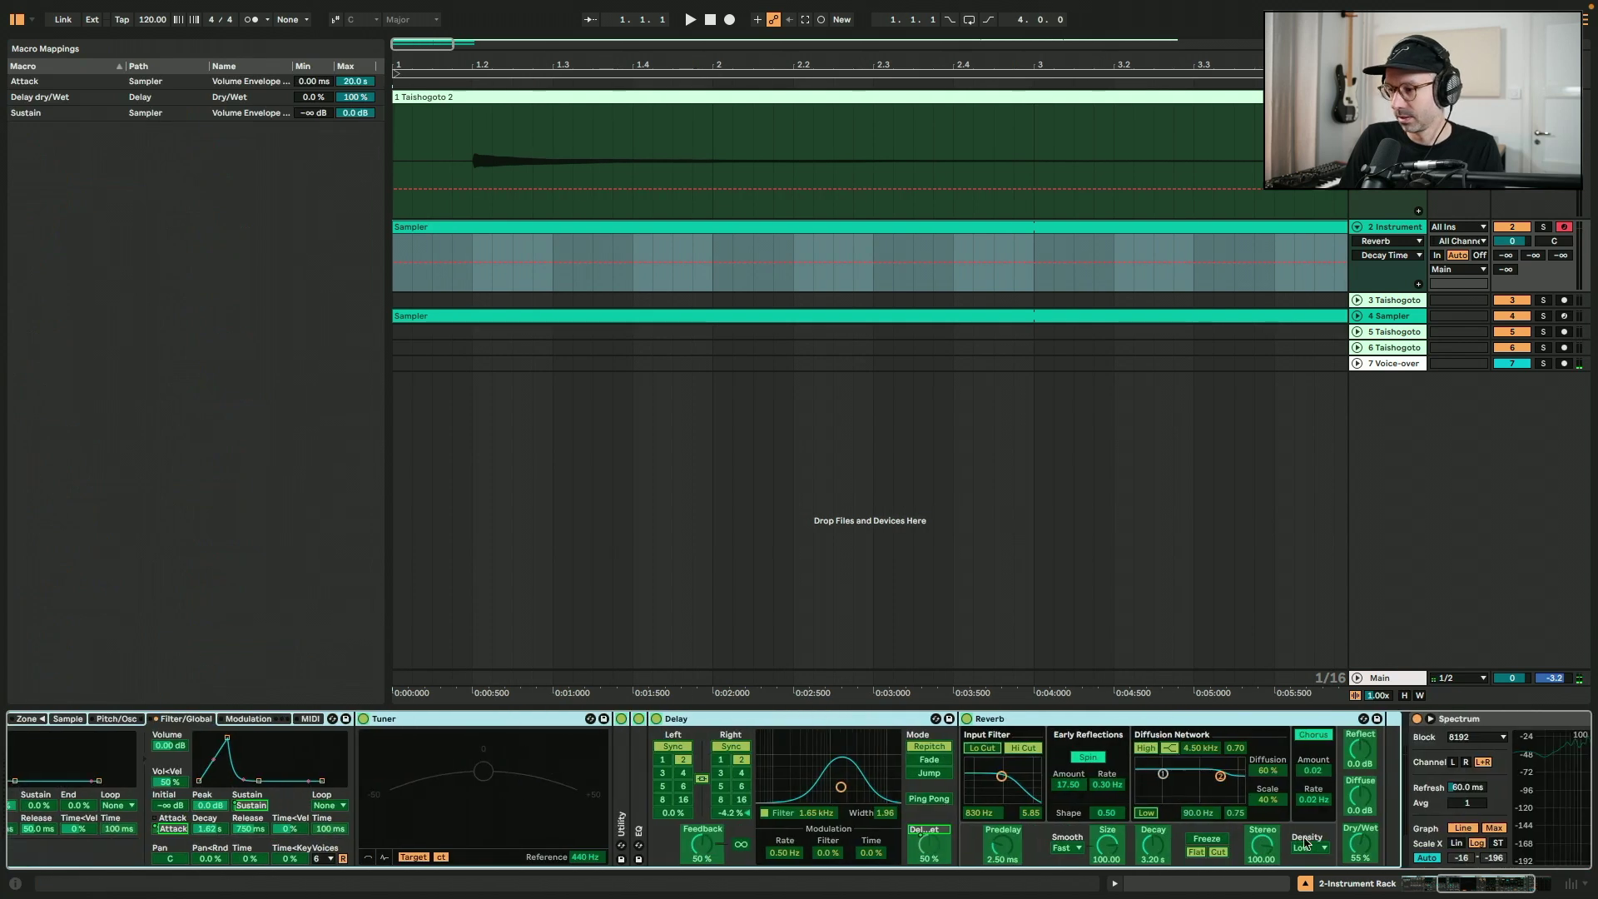
pyautogui.click(1360, 847)
pyautogui.hscroll(-5, 307, 796)
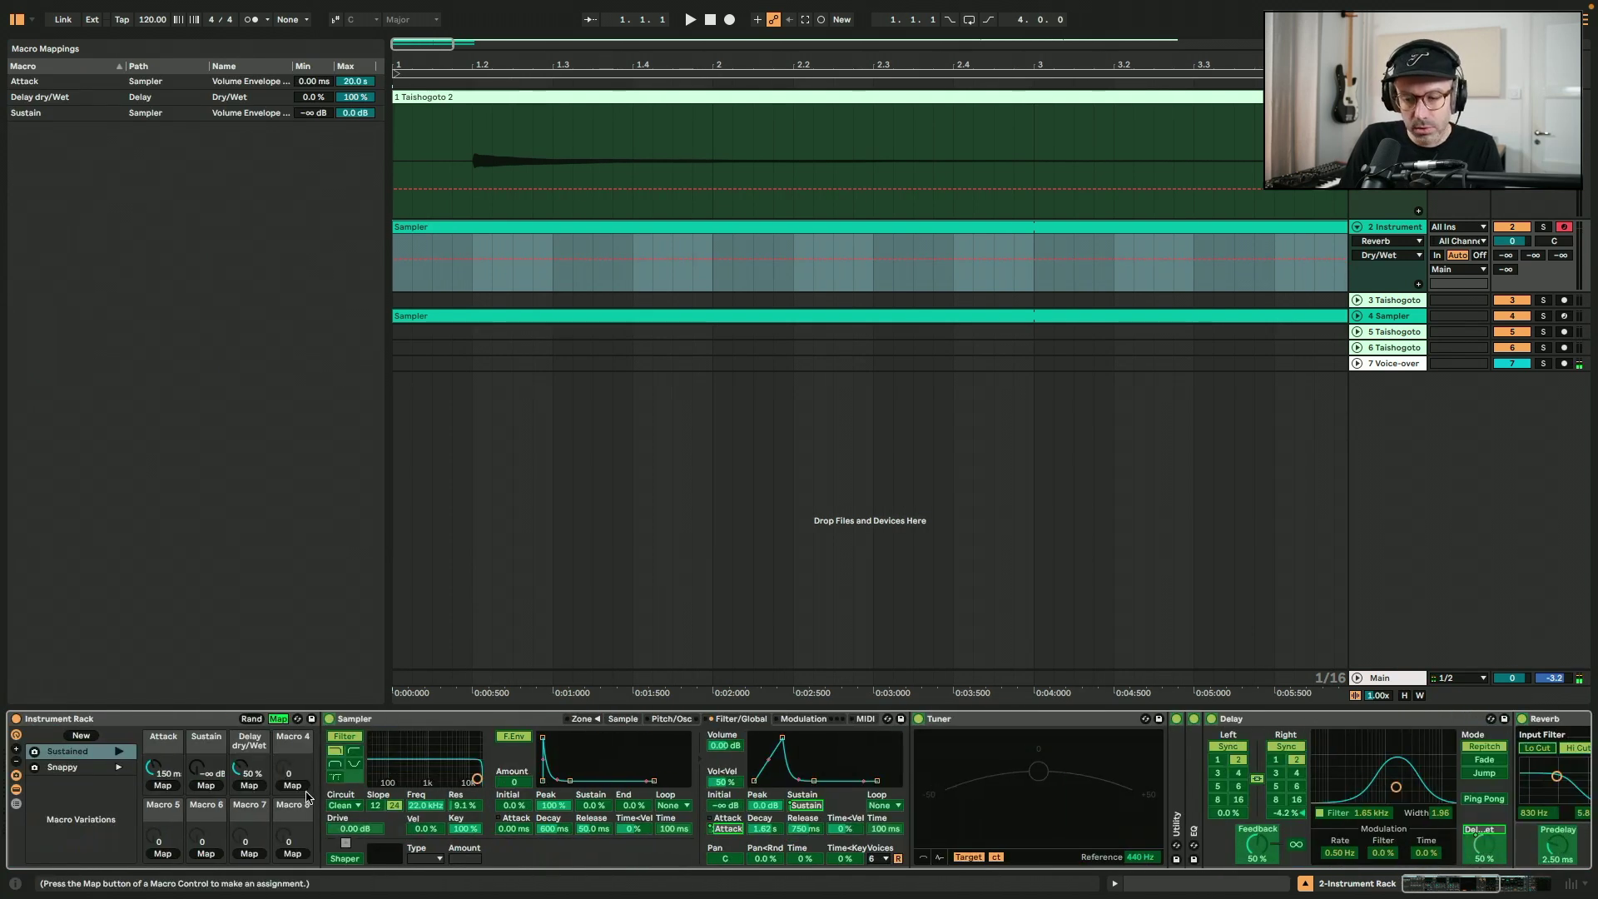
pyautogui.click(292, 785)
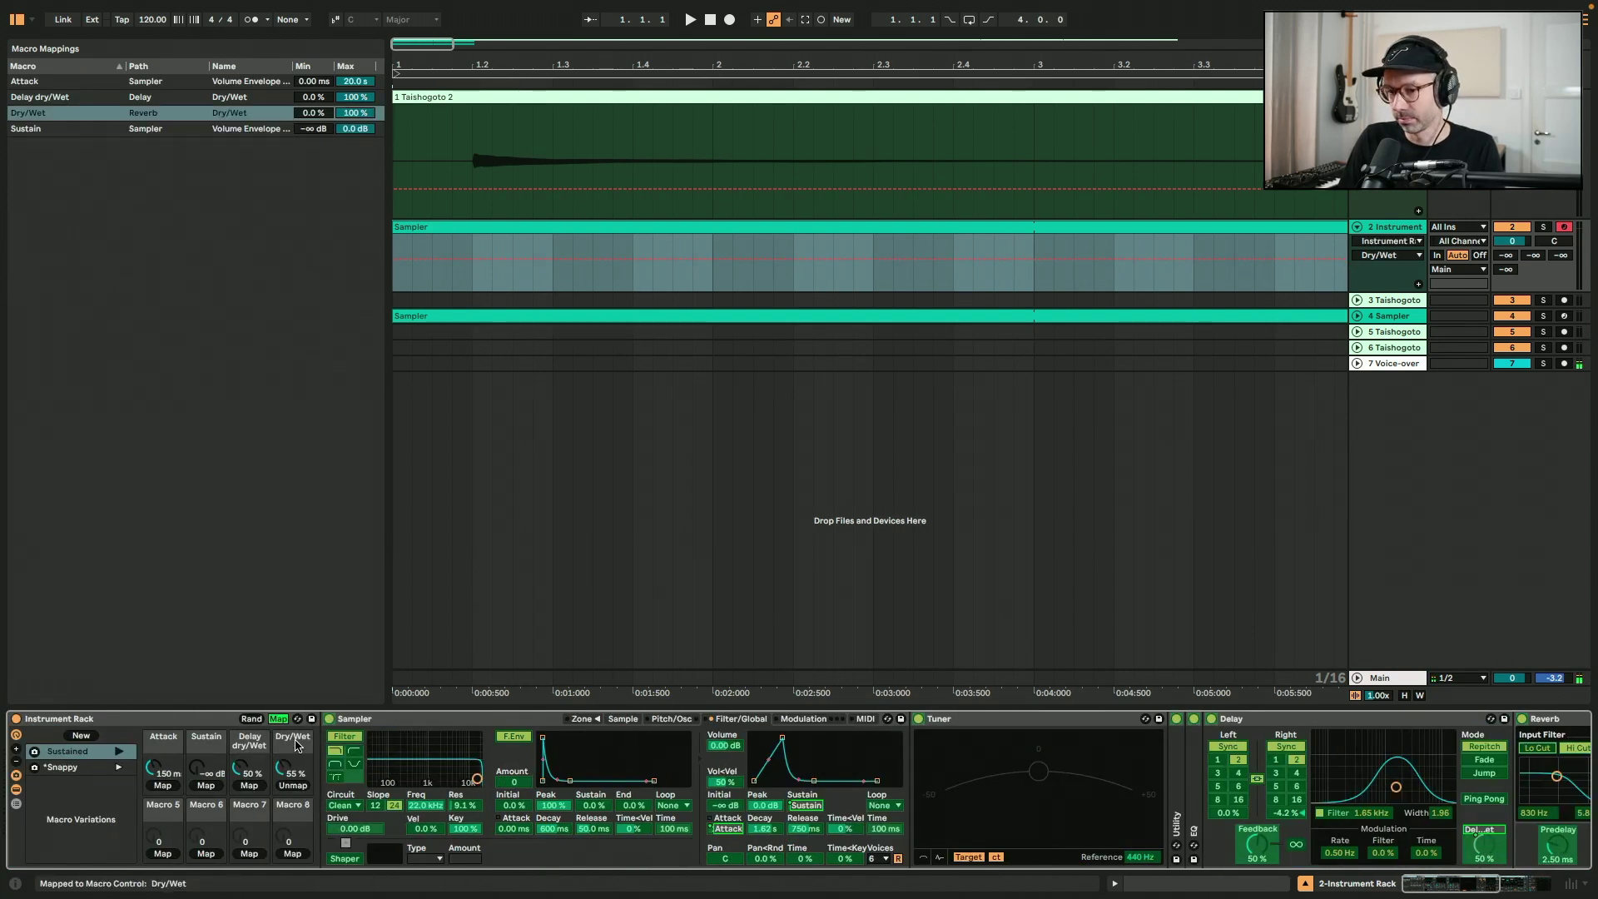
pyautogui.press('super+m')
# Set Reverb dry/Wet to 0% for the Snappy variation, overwrite it, and recall the Sustained variation.
pyautogui.moveTo(295, 772); pyautogui.dragTo(301, 766)
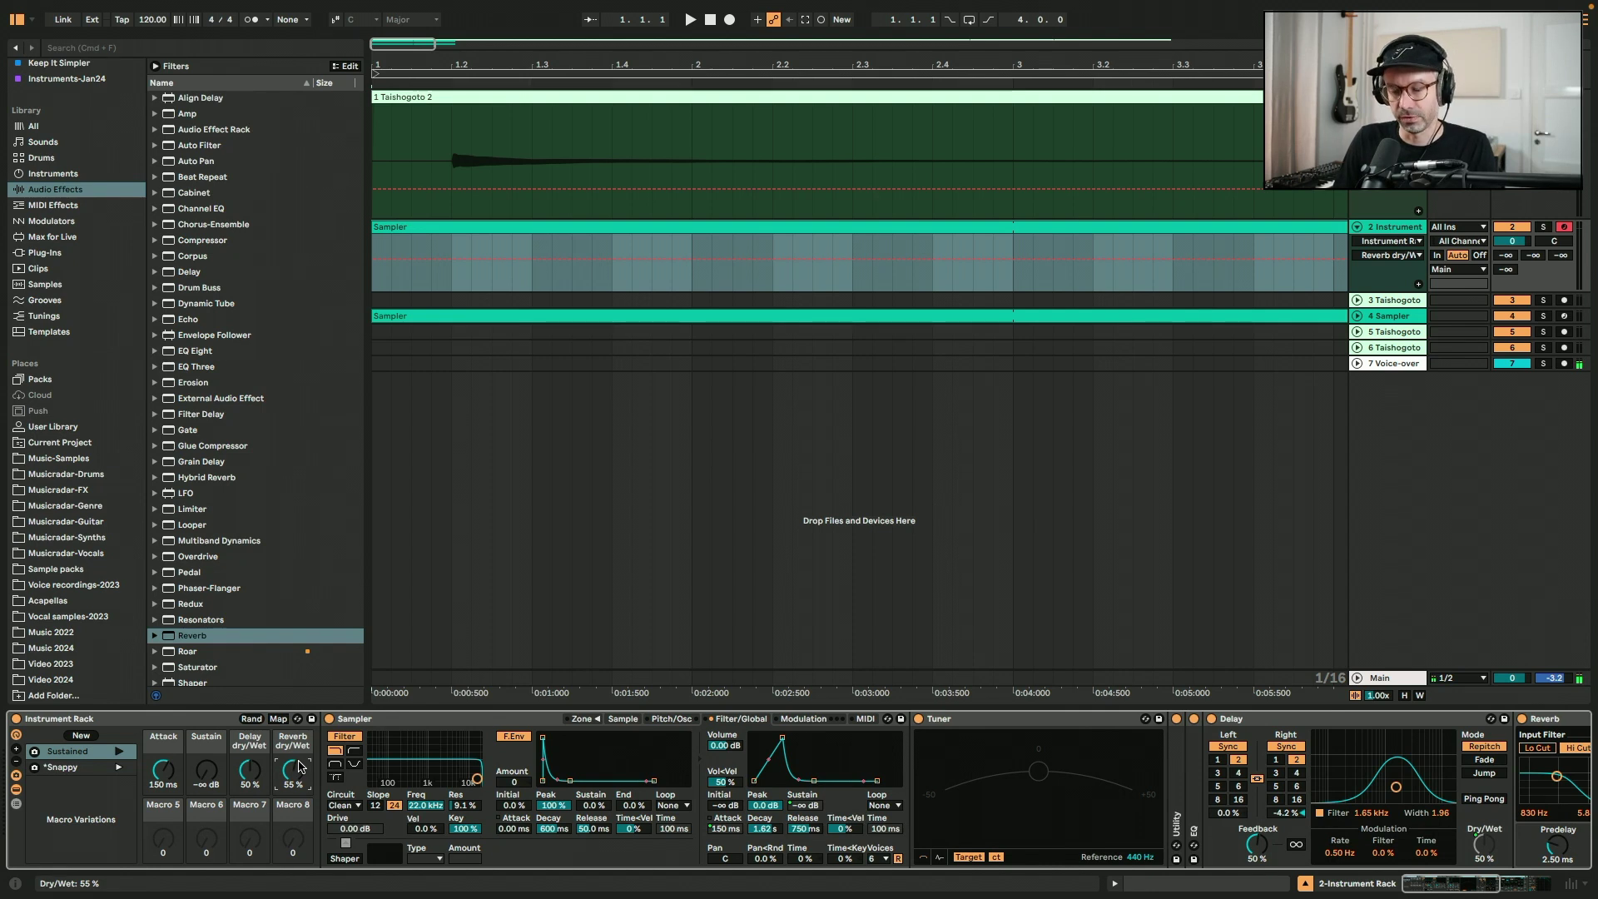
pyautogui.click(94, 772)
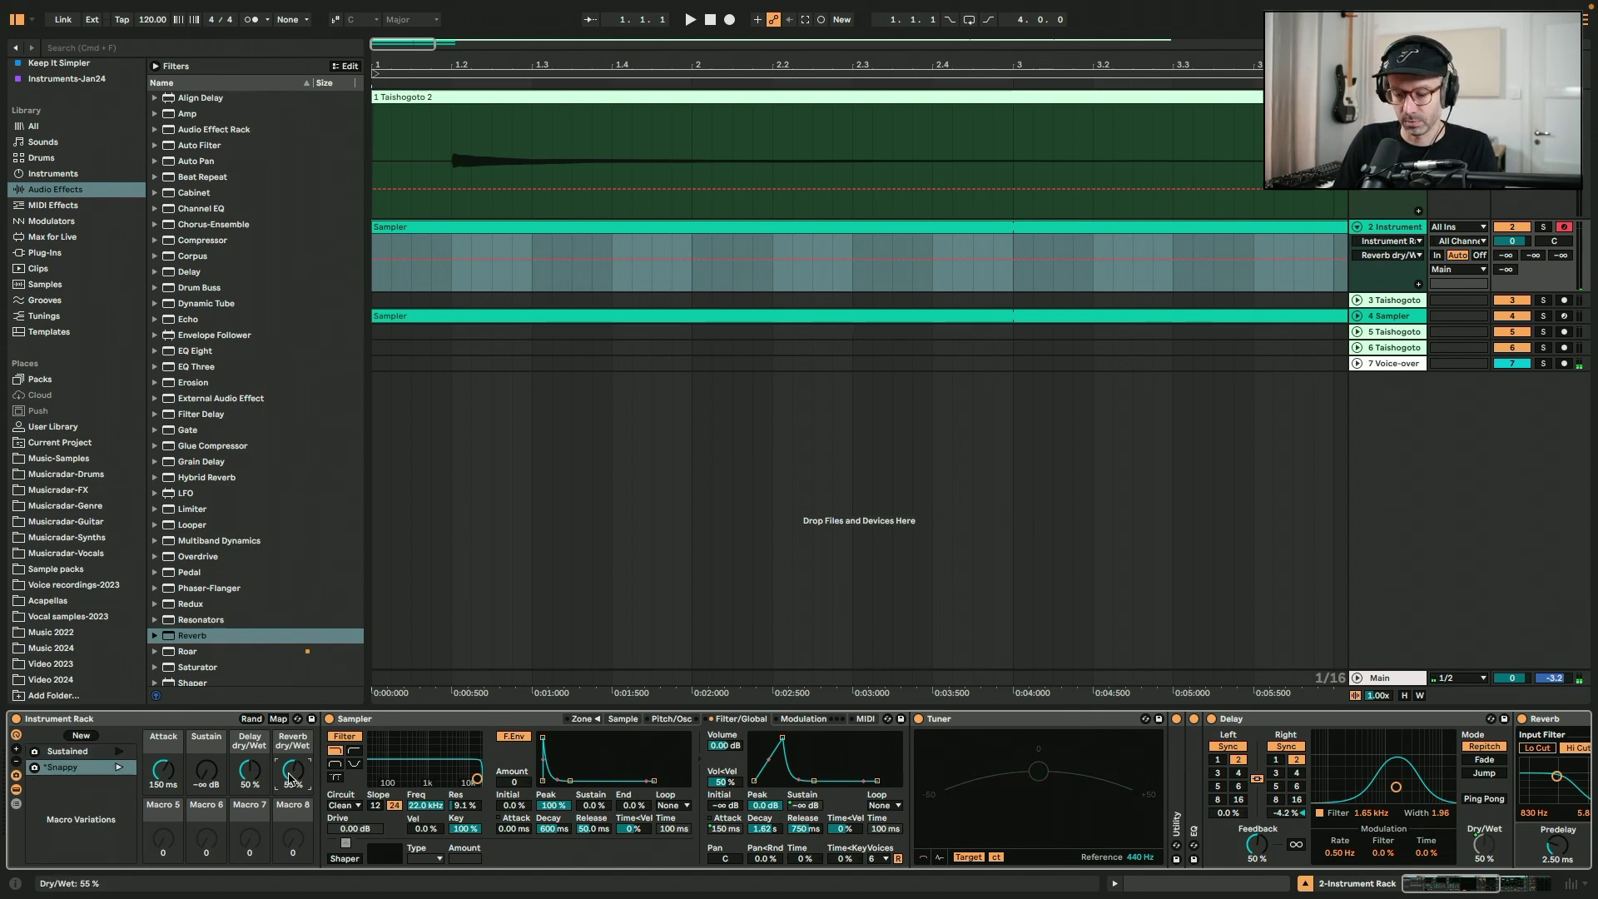
pyautogui.click(35, 768)
pyautogui.click(119, 752)
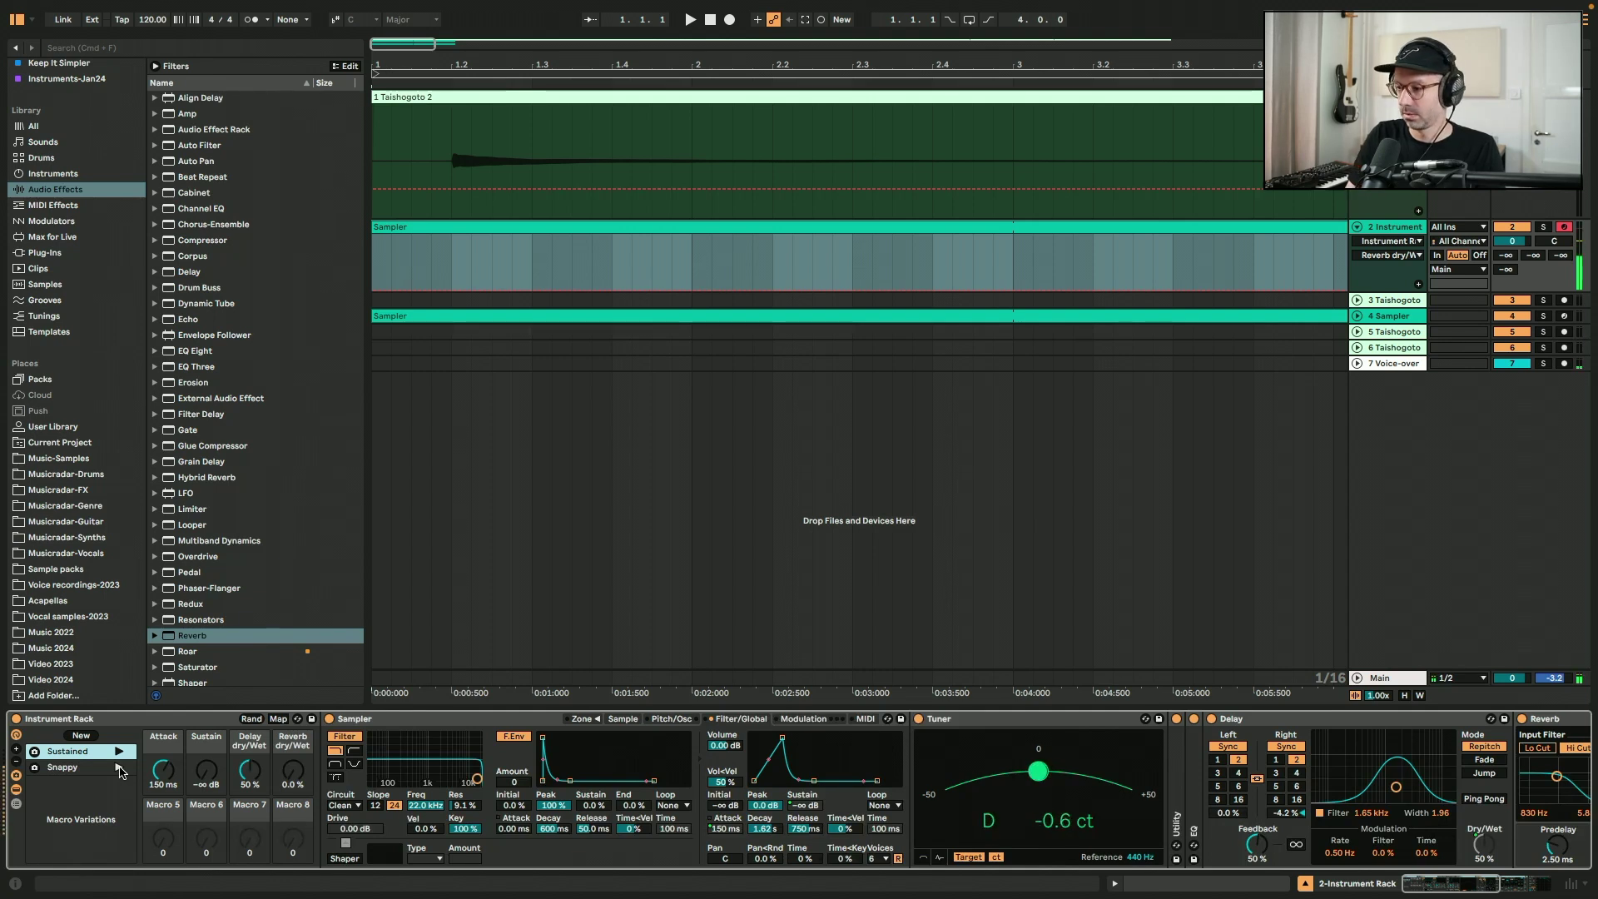
# Set the Delay's Feedback to 65%, its filter frequency to 1.37 kHz and the right channel's offset to -5.0%.
pyautogui.click(1259, 845)
pyautogui.moveTo(1261, 847); pyautogui.dragTo(1260, 832)
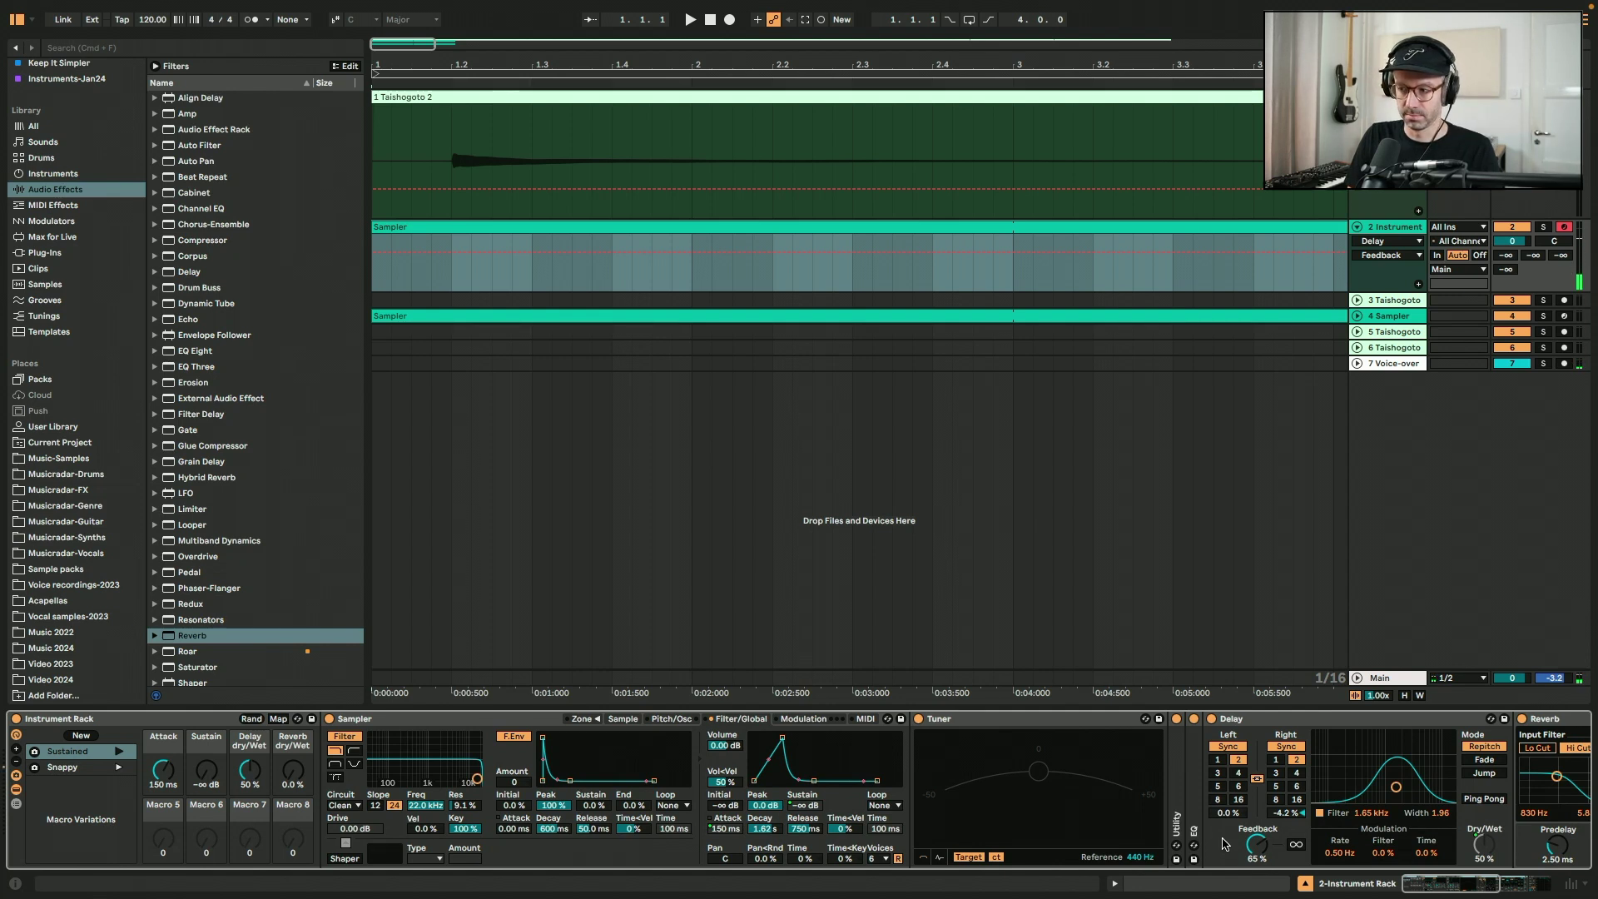
pyautogui.moveTo(1371, 816)
pyautogui.mouseDown()
pyautogui.moveTo(1371, 845)
pyautogui.moveTo(1371, 820)
pyautogui.mouseUp()
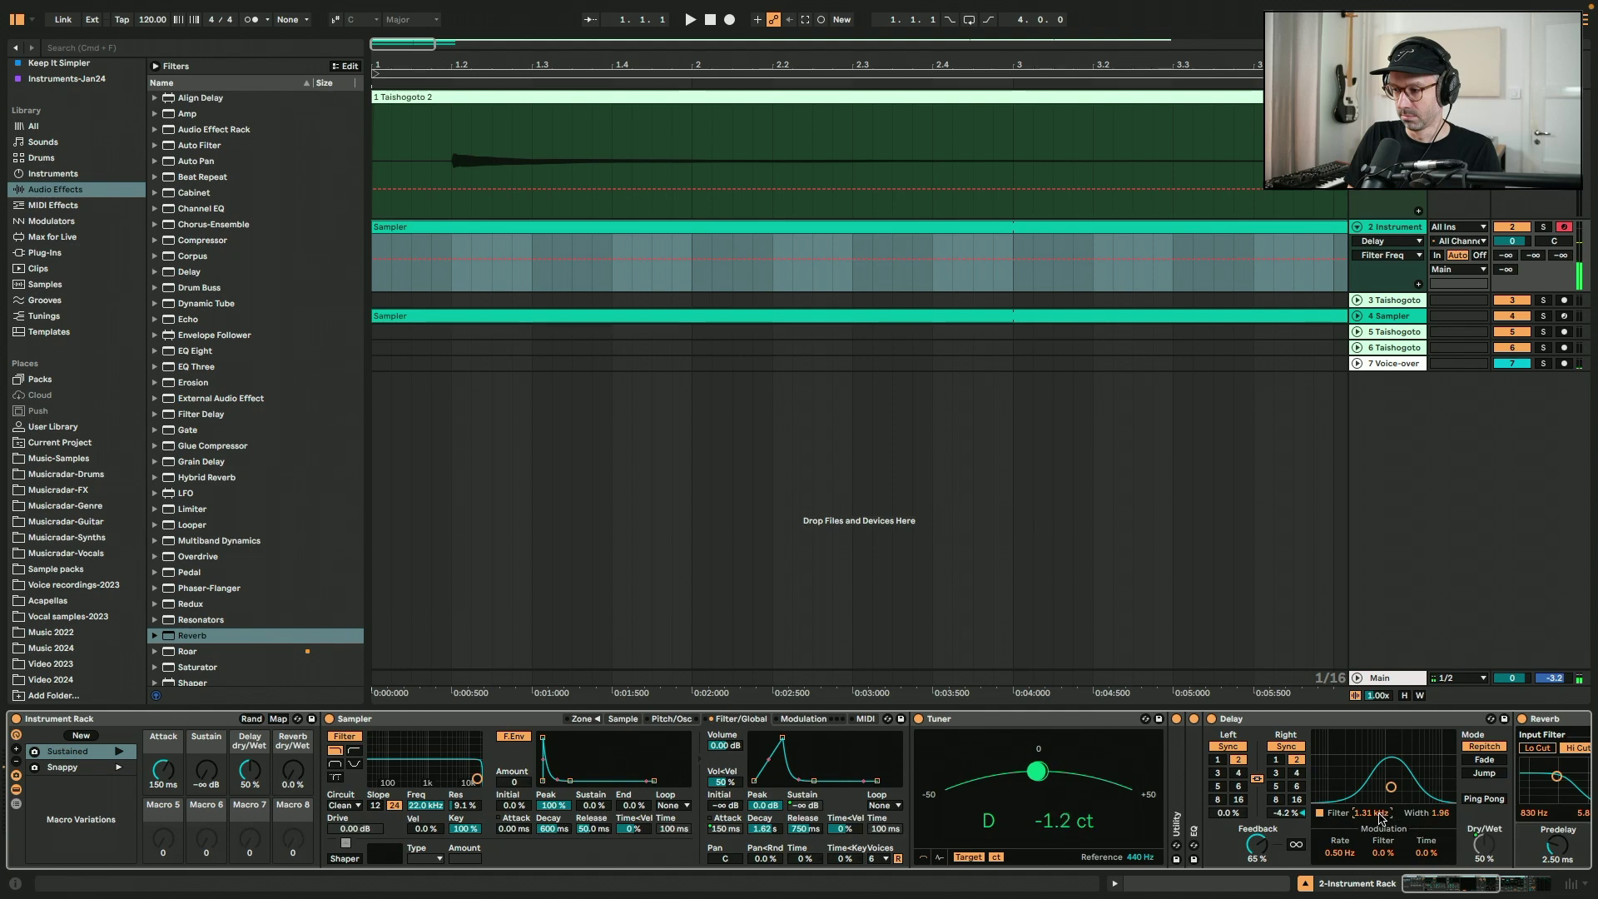
pyautogui.click(1285, 812)
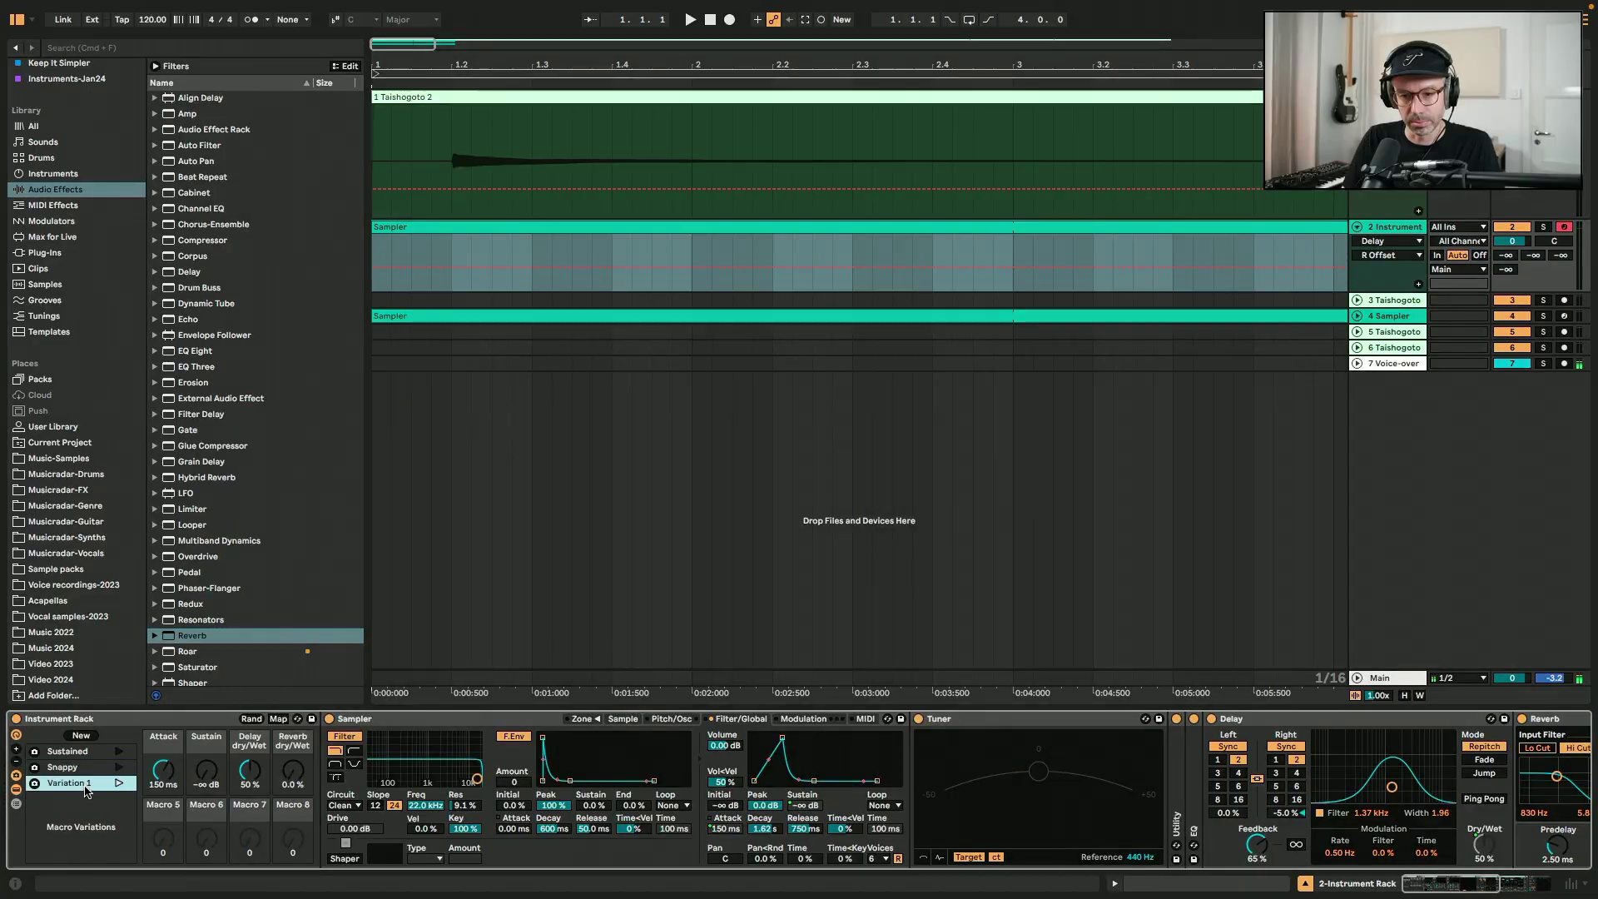
# Create a macro variation named Super snappy and set Attack to 0.00 ms and Delay dry/Wet to 75%.
pyautogui.write('Super snappy')
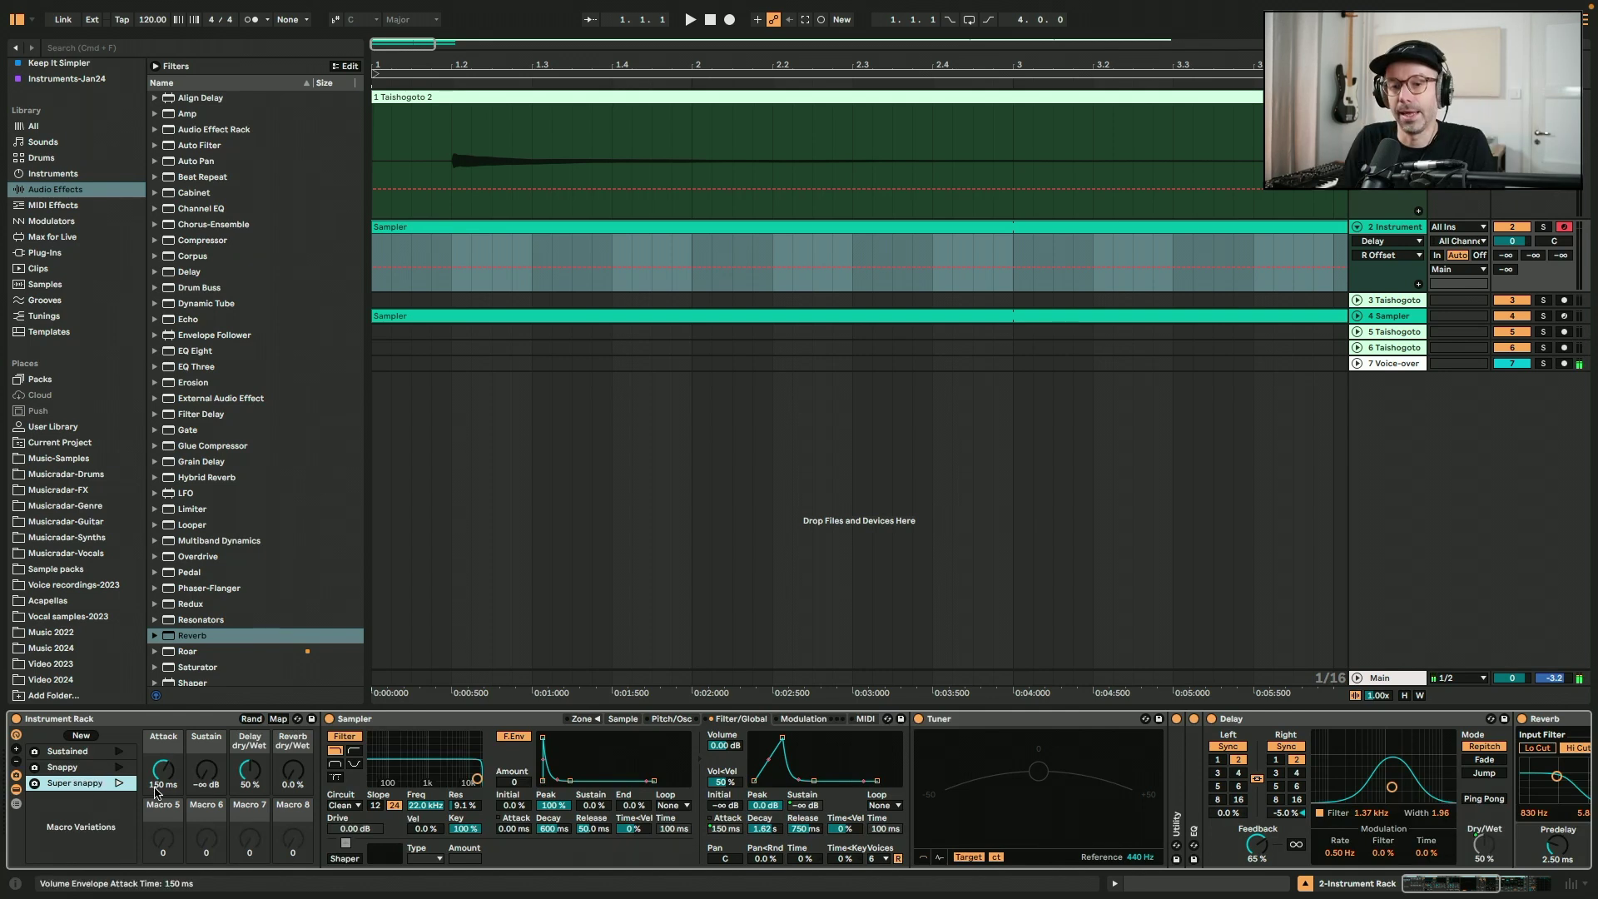
pyautogui.moveTo(249, 770); pyautogui.dragTo(164, 811)
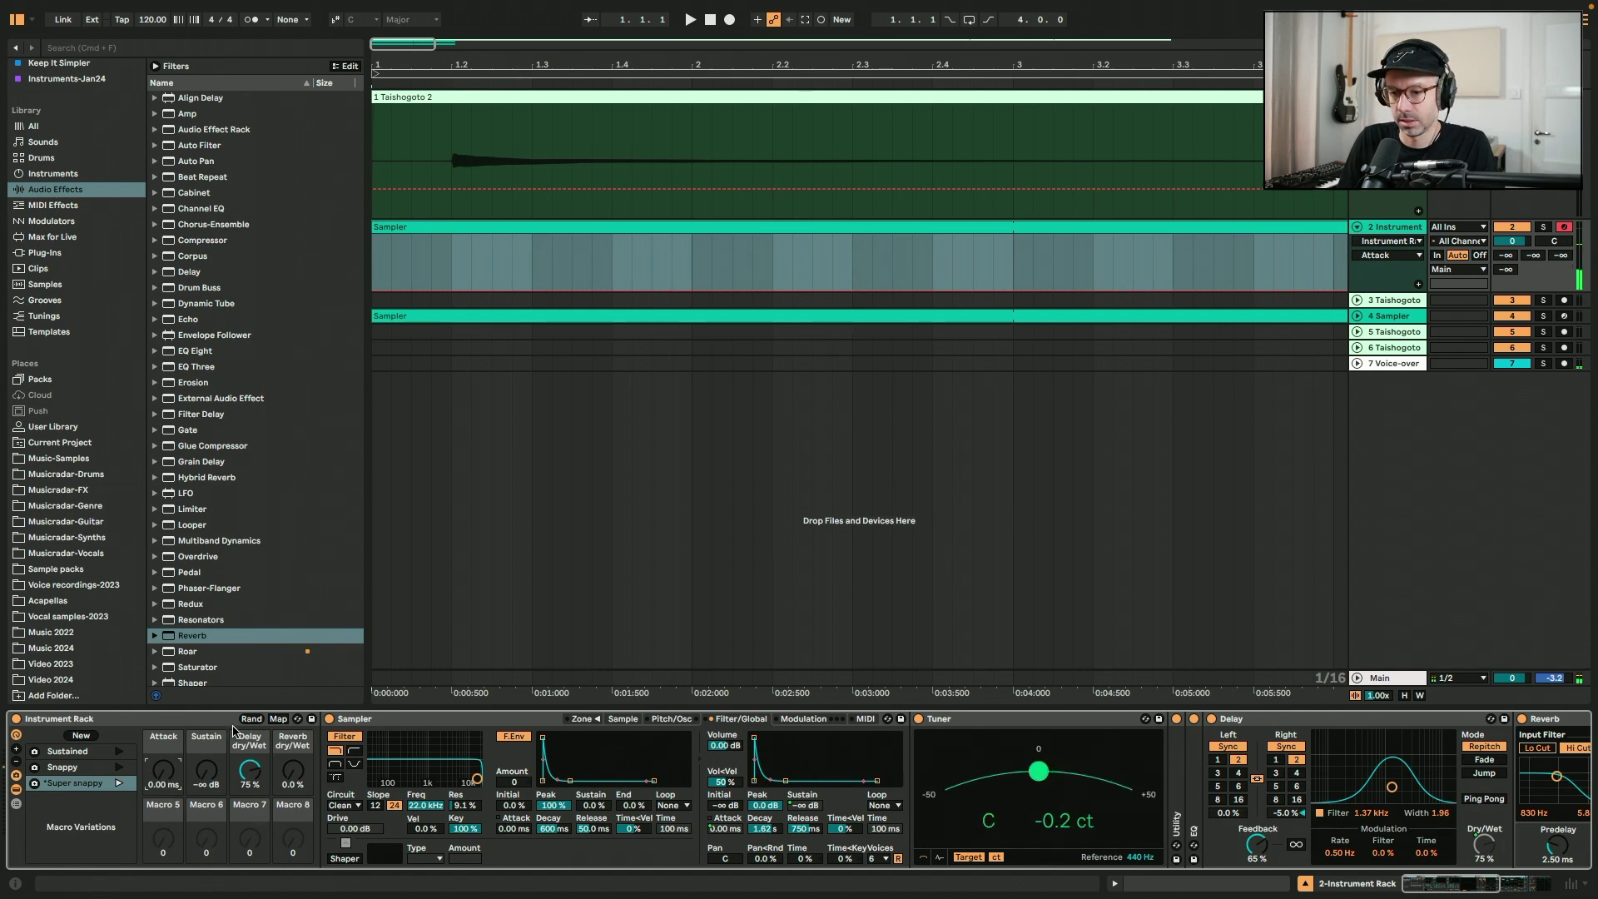
# Map the Sampler's volume envelope Decay to Macro 5 and name the macro Decay.
pyautogui.click(278, 718)
pyautogui.click(776, 832)
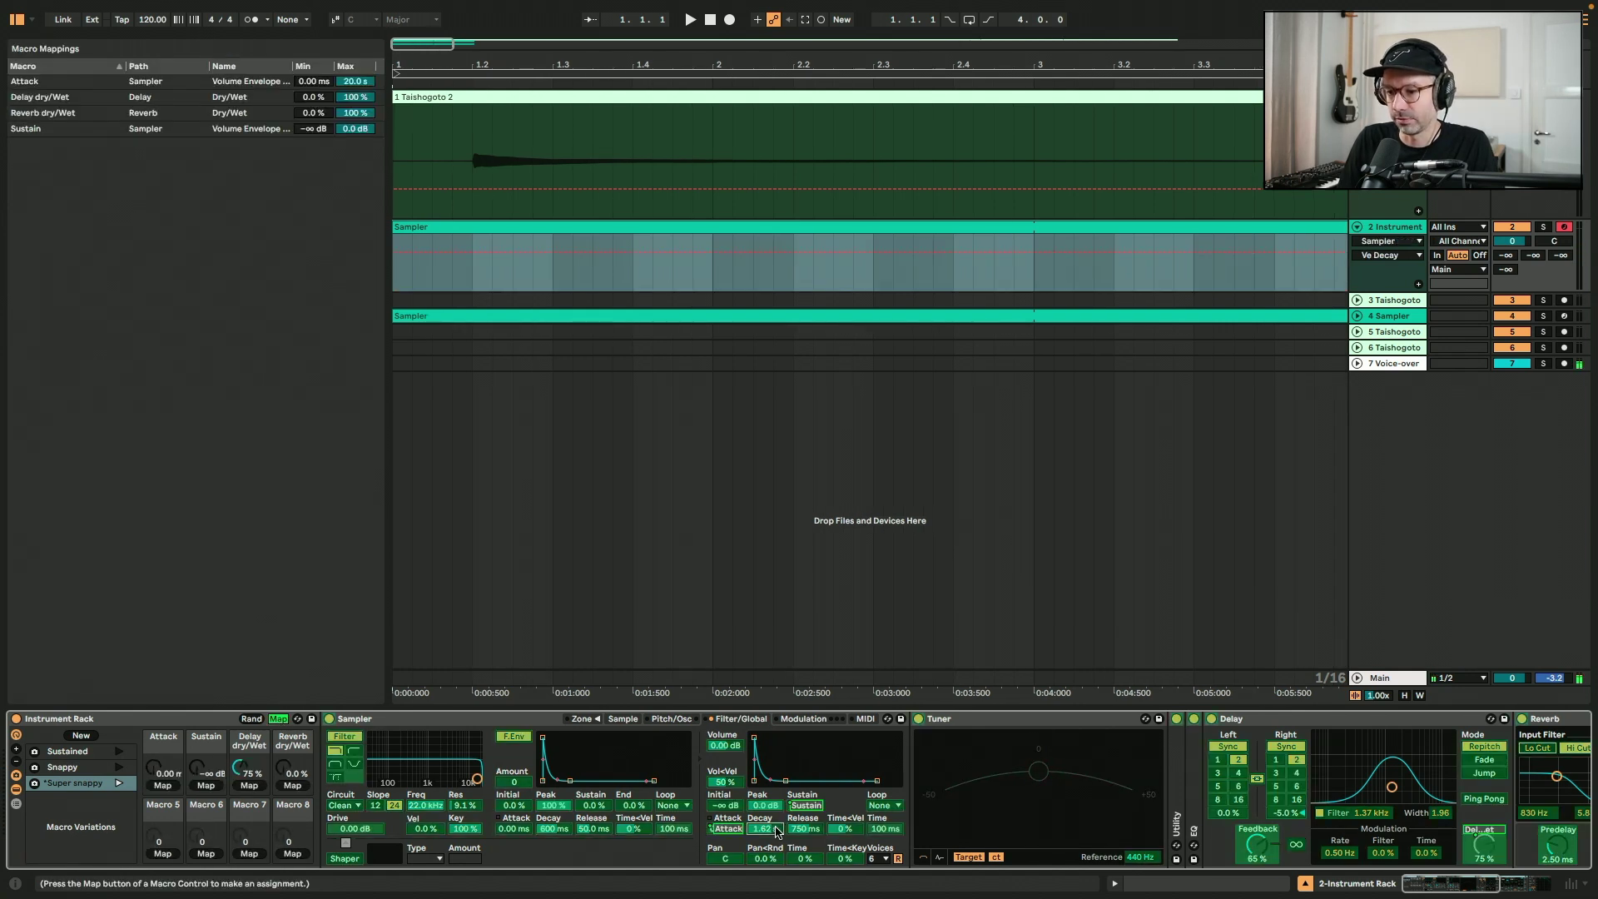
pyautogui.click(169, 856)
pyautogui.click(169, 815)
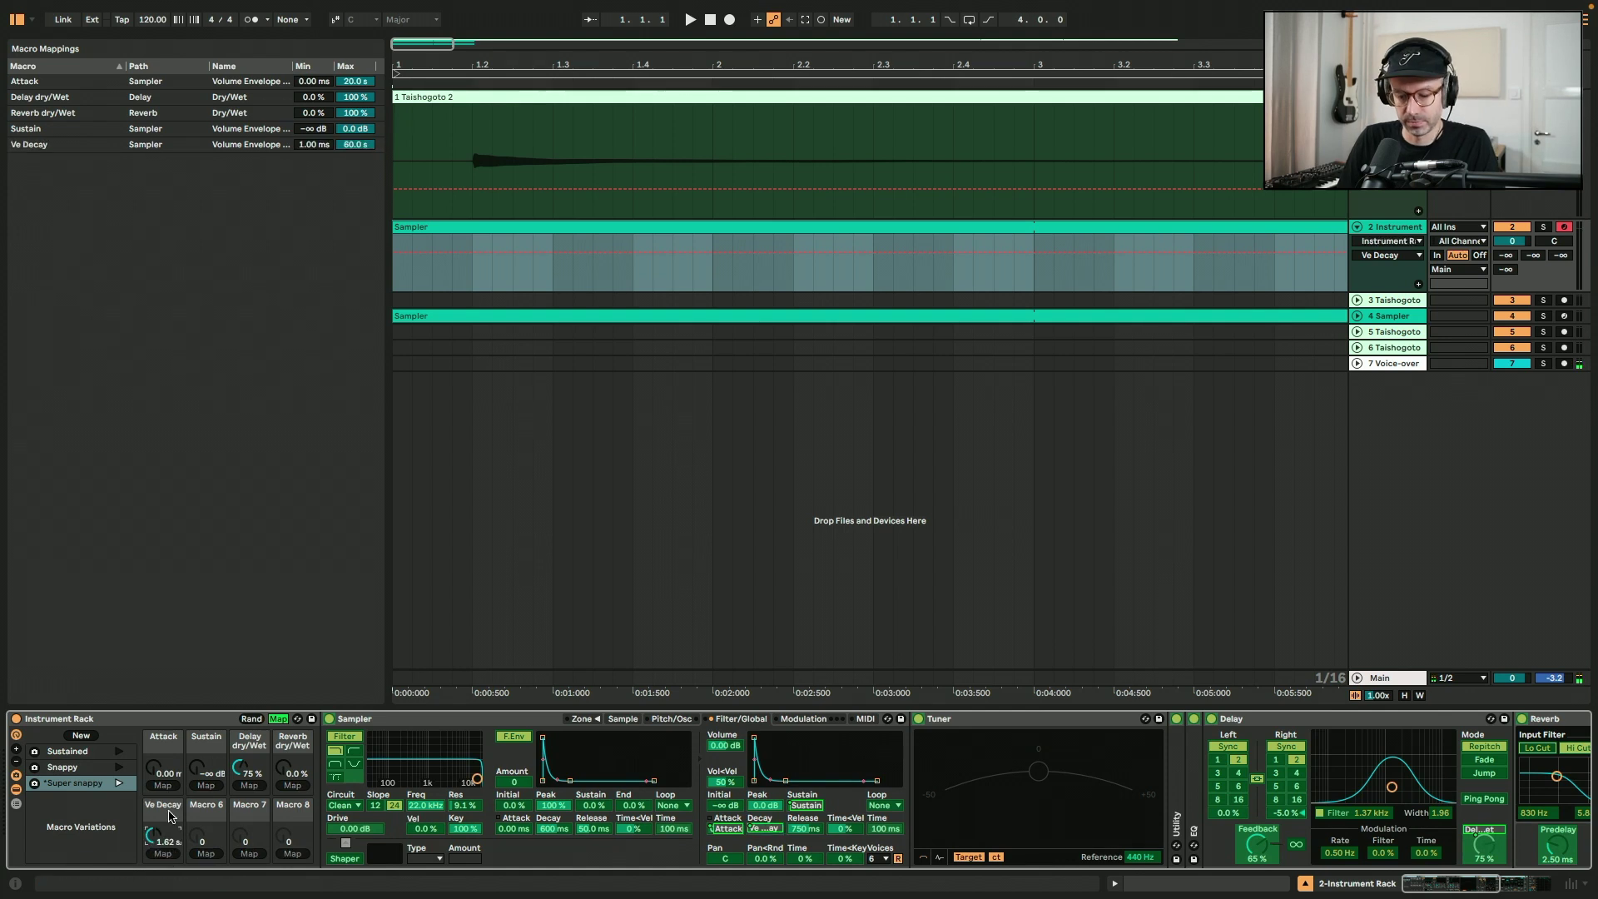
pyautogui.write('Decay')
pyautogui.press('Return')
pyautogui.press('super+m')
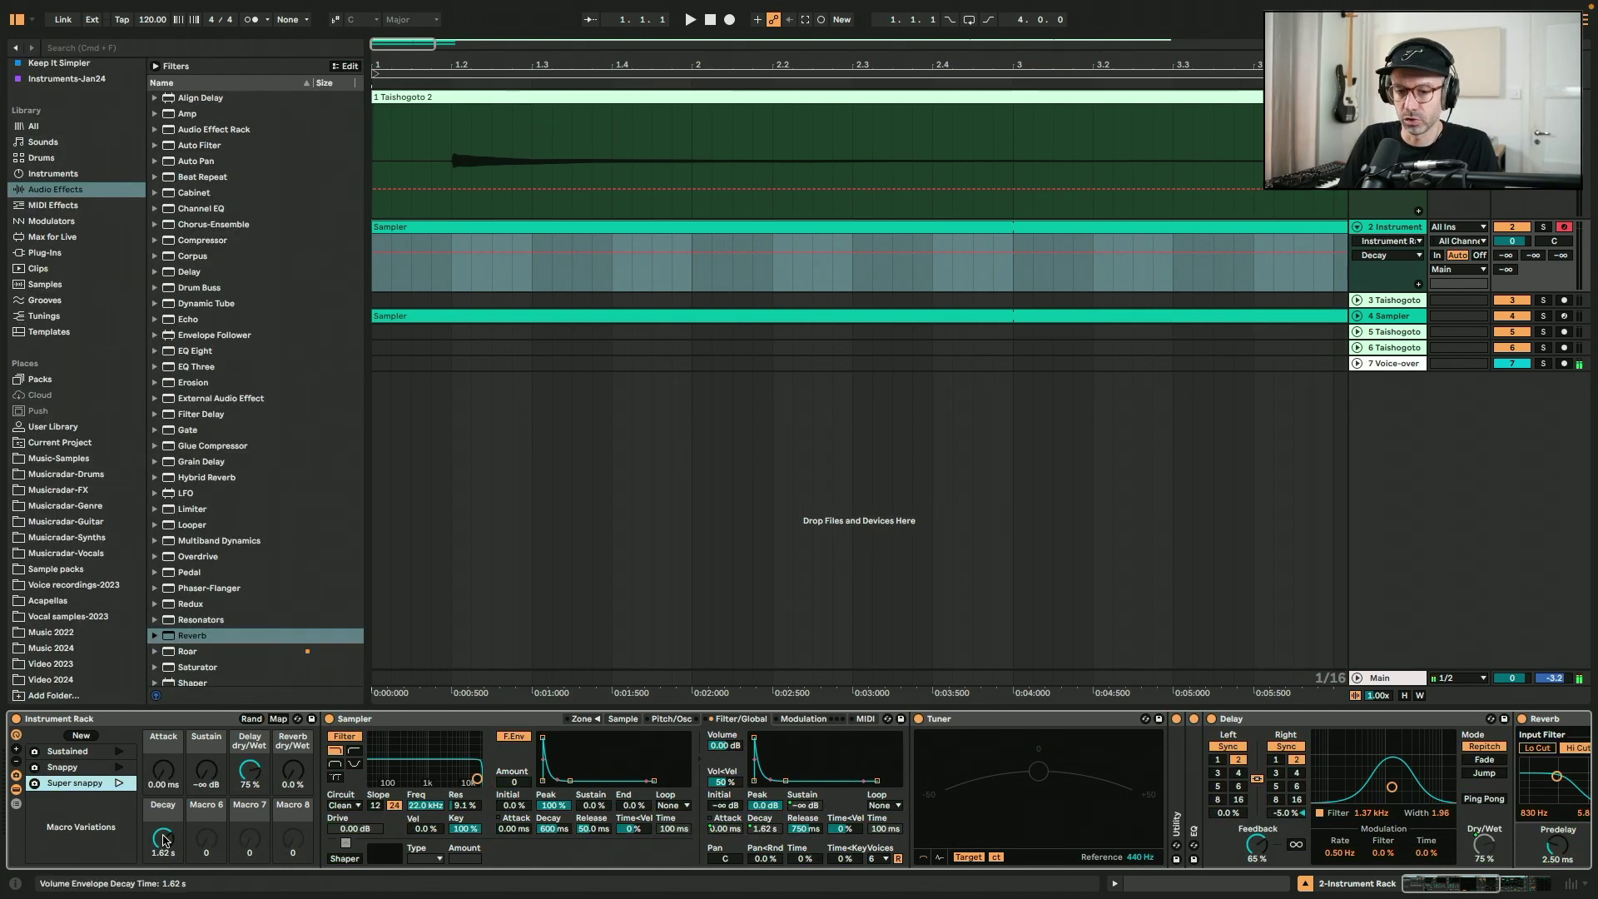
# Set the Decay macro to 750 ms, overwrite the Super snappy variation with it, and play notes in different octaves.
pyautogui.moveTo(167, 839)
pyautogui.mouseDown()
pyautogui.moveTo(167, 882)
pyautogui.moveTo(166, 832)
pyautogui.mouseUp()
pyautogui.write('750 ms')
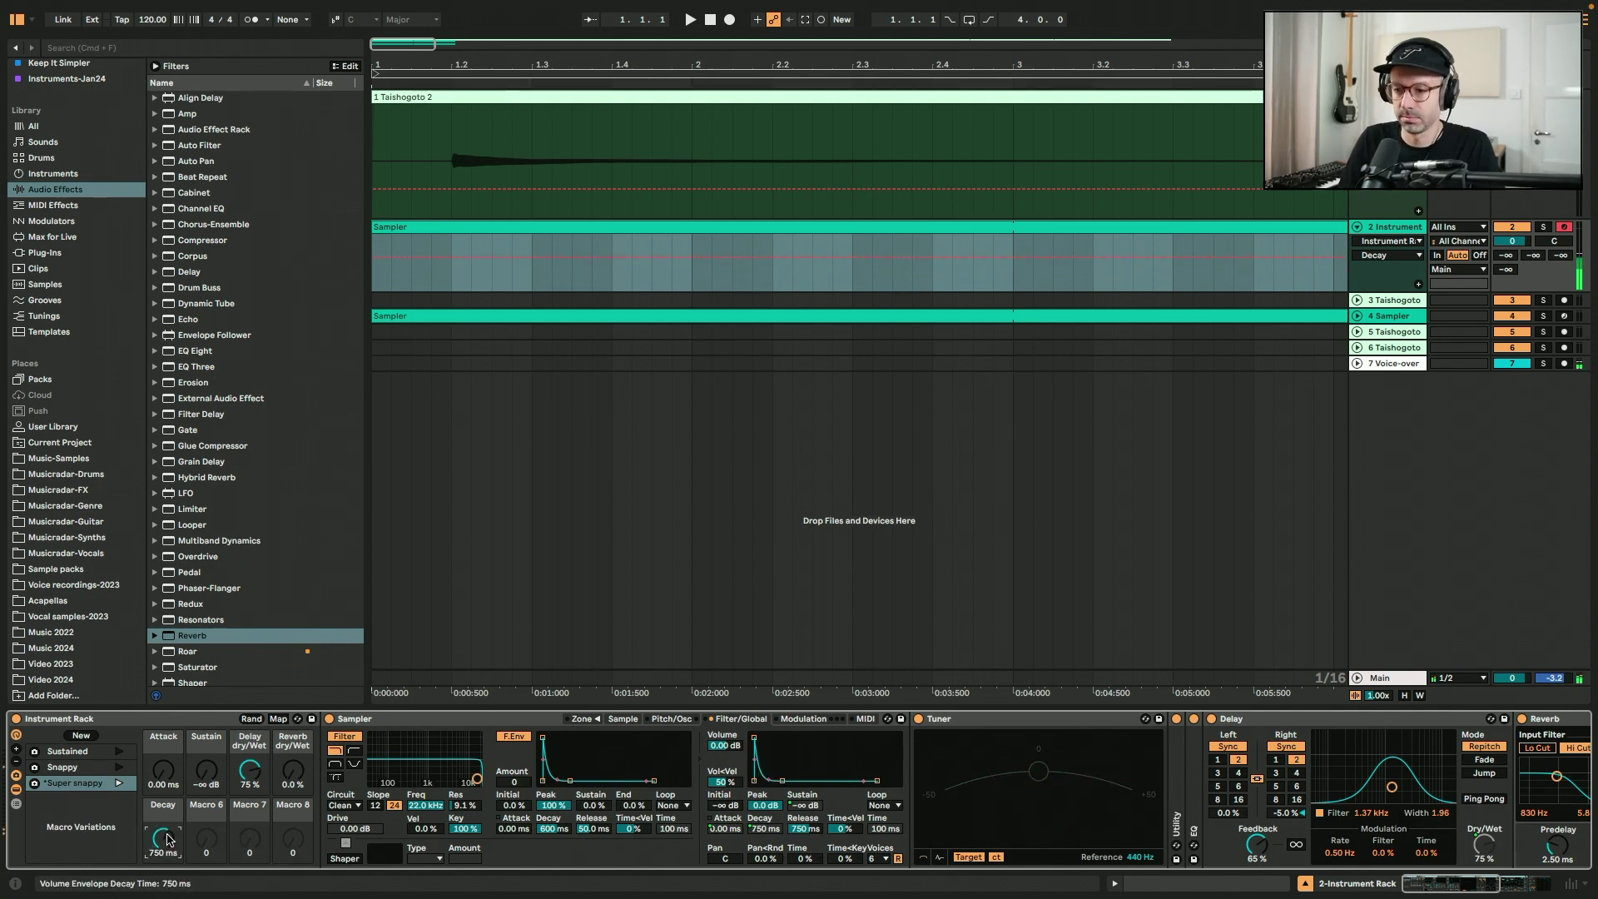
pyautogui.click(35, 784)
pyautogui.press('z')
pyautogui.press('a')
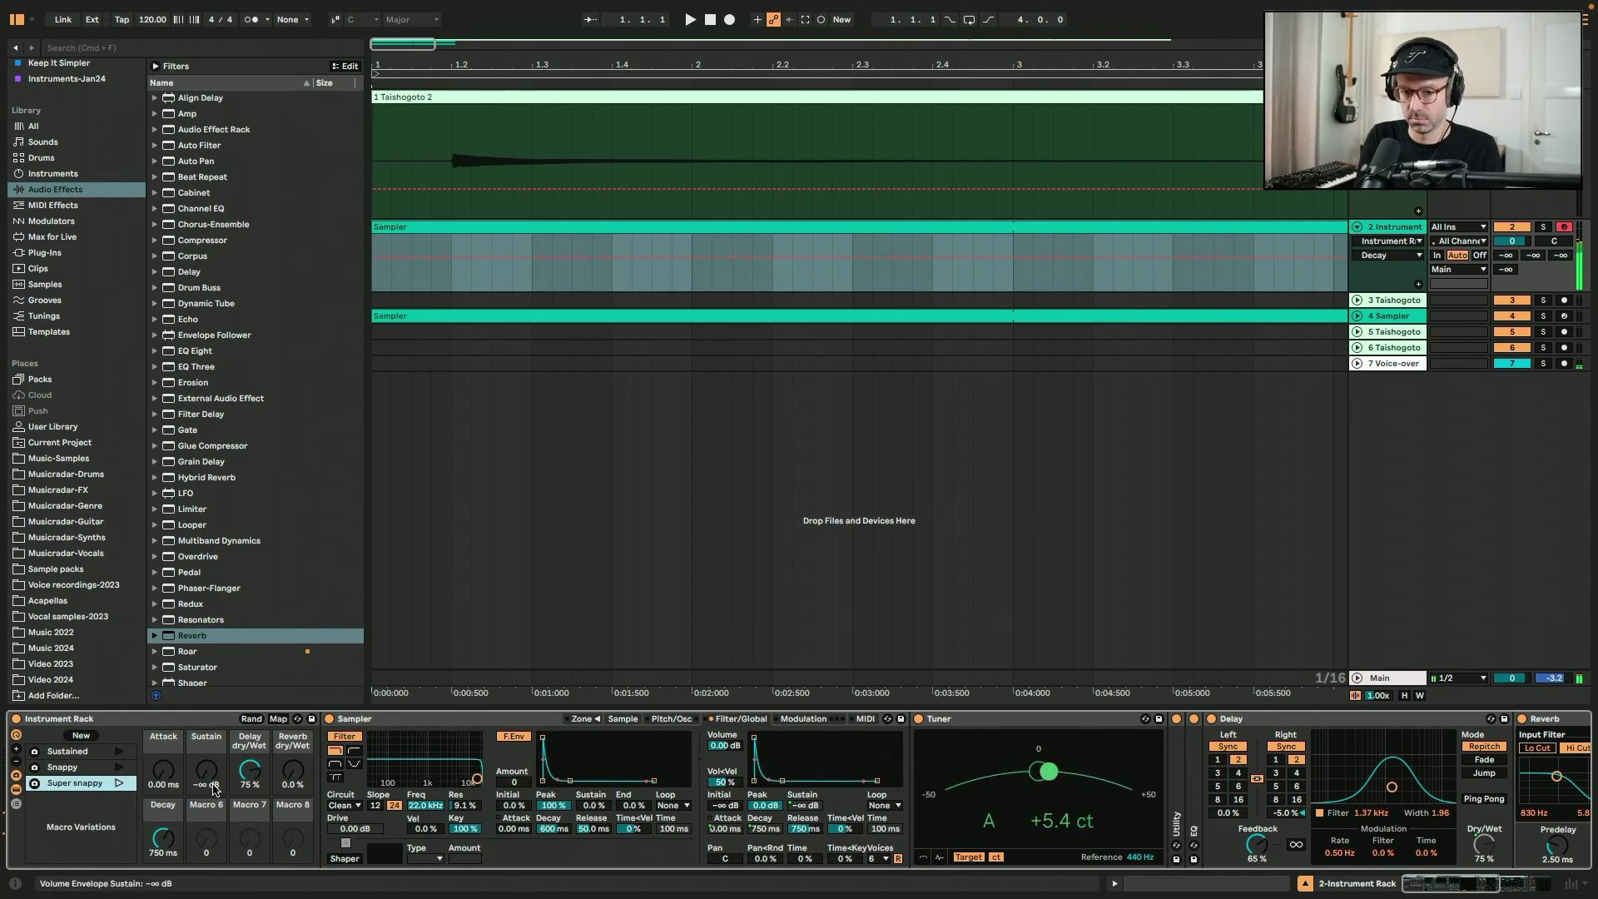
pyautogui.press('x')
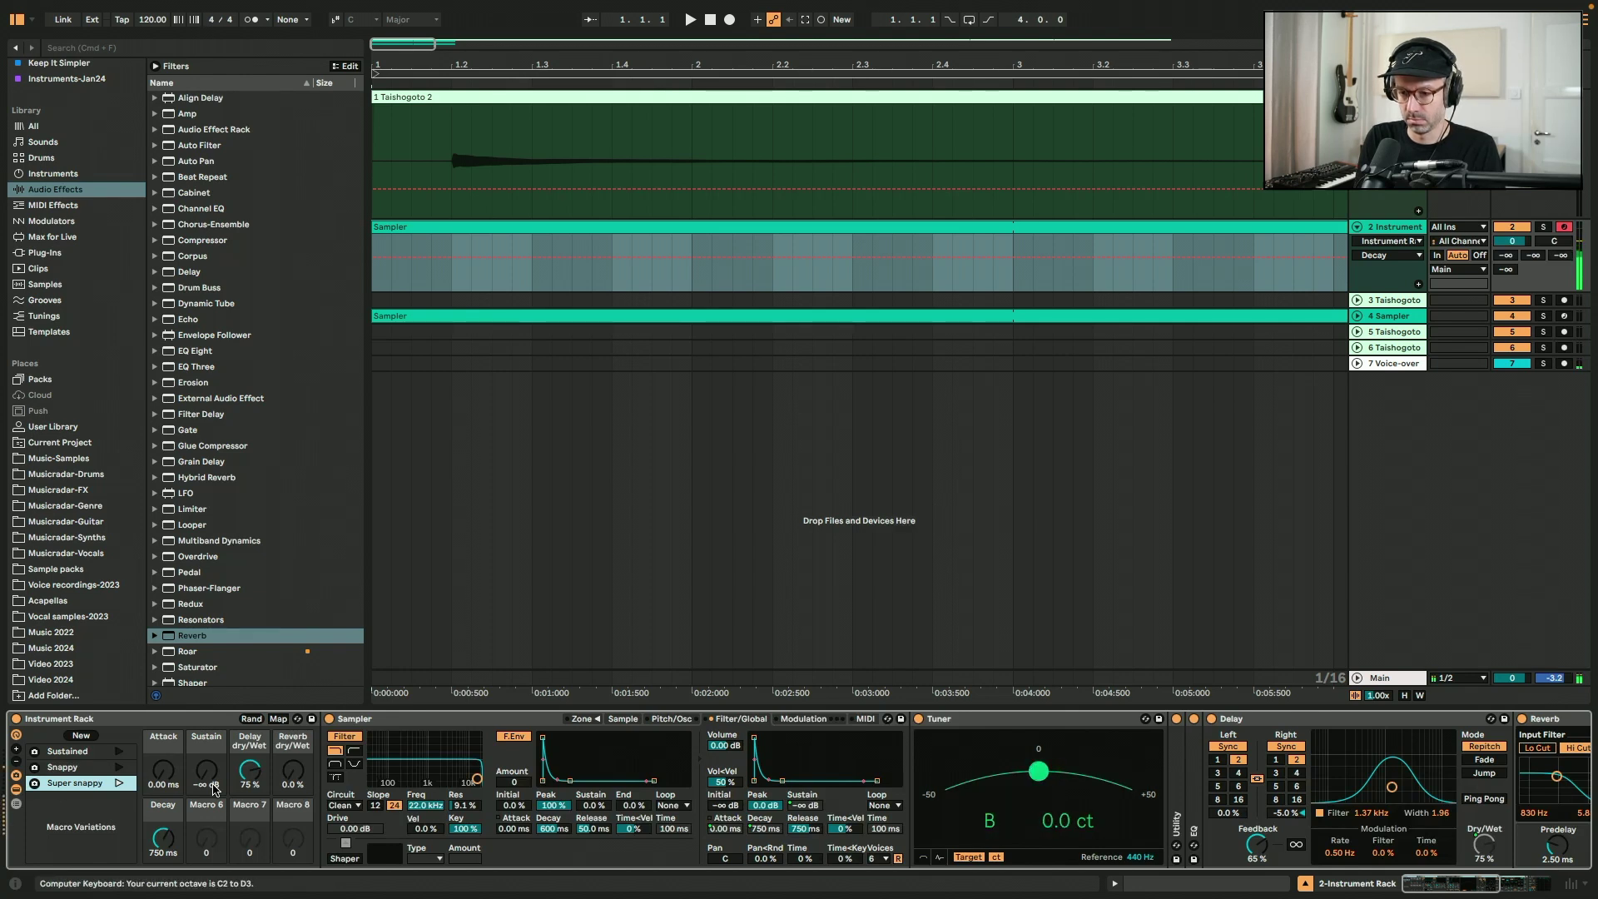
# Lower the Sampler's filter frequency to about 696 Hz and raise its resonance to 57%.
pyautogui.moveTo(424, 804); pyautogui.dragTo(424, 857)
pyautogui.moveTo(423, 779)
pyautogui.mouseDown()
pyautogui.moveTo(434, 768)
pyautogui.moveTo(388, 767)
pyautogui.moveTo(432, 767)
pyautogui.mouseUp()
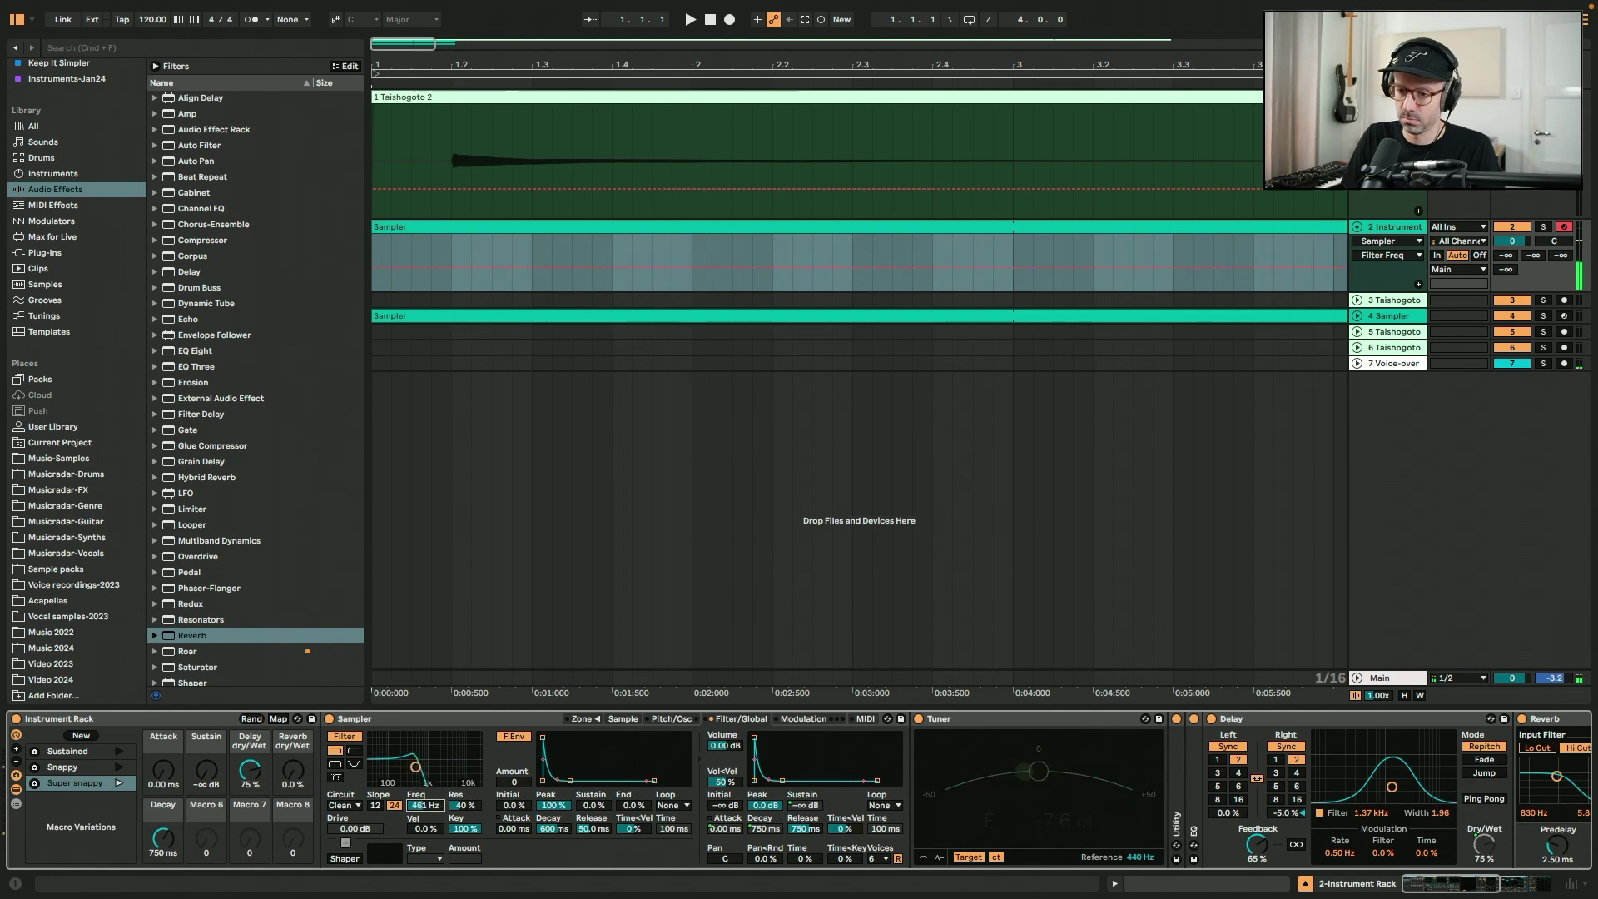
pyautogui.click(426, 806)
pyautogui.press('Delete')
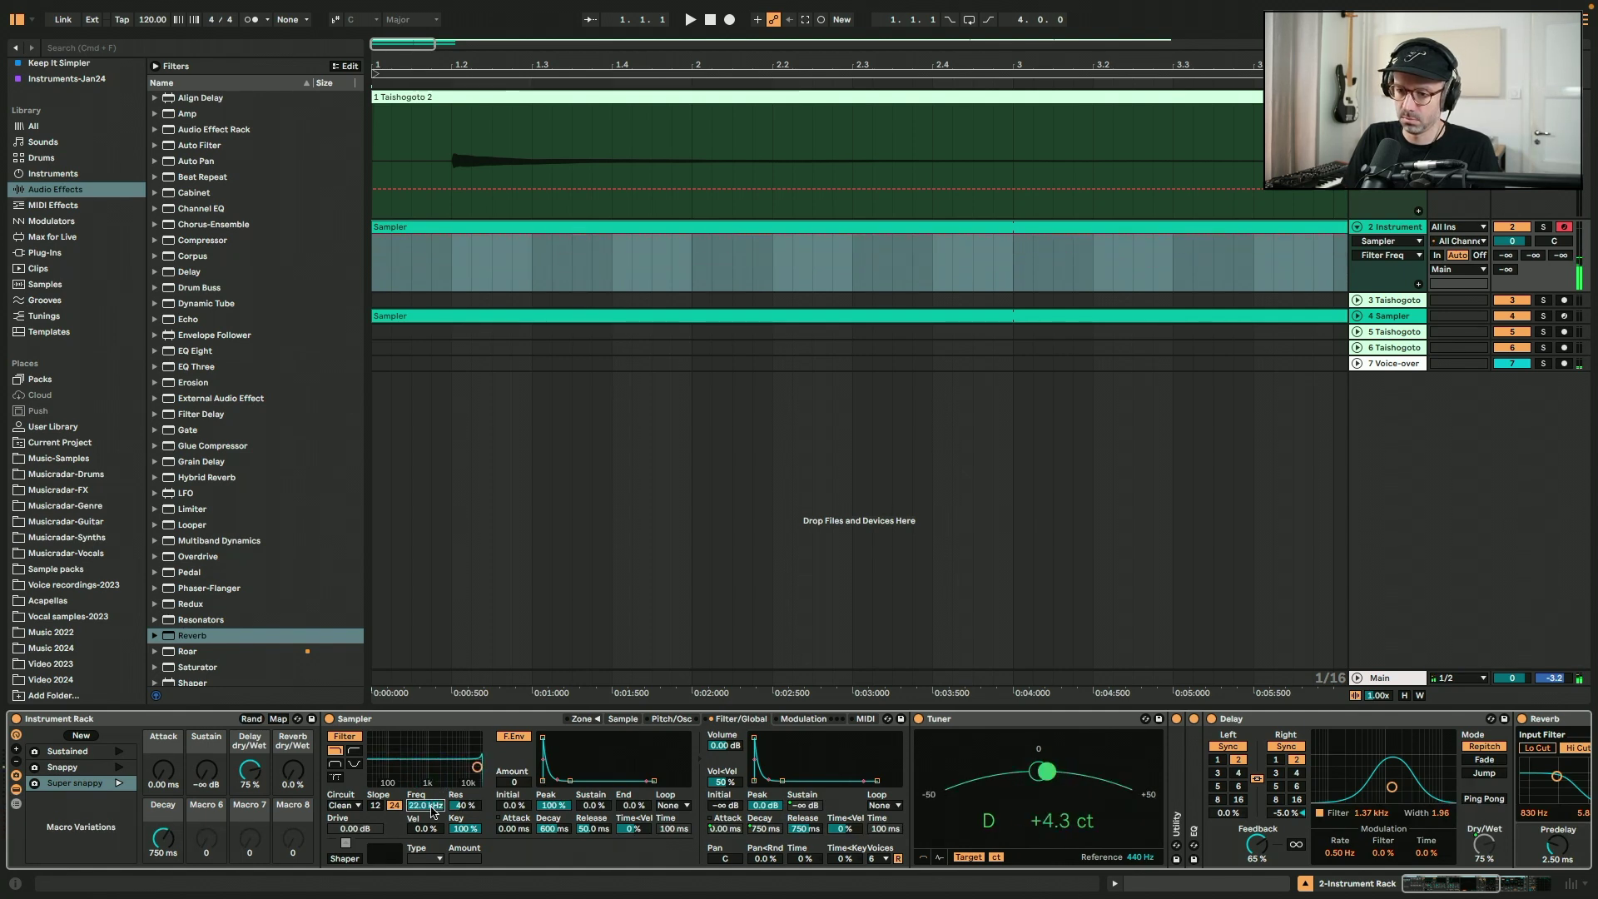
pyautogui.moveTo(476, 766); pyautogui.dragTo(415, 761)
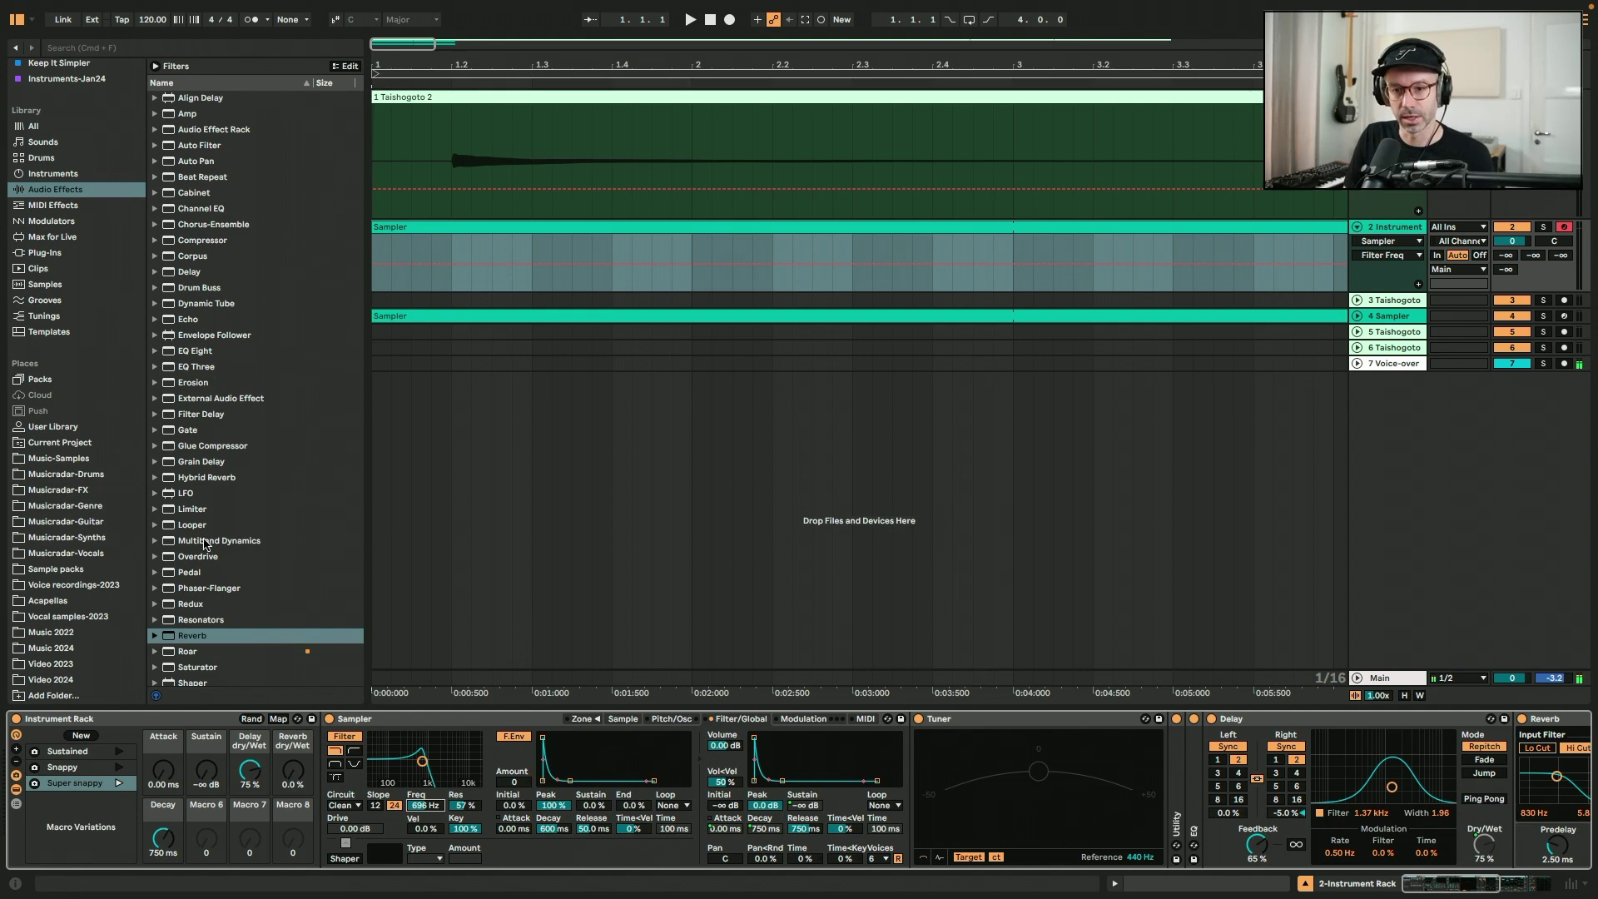
# Add an LFO after the Sampler modulating Filter Freq at 0.40 Hz between 45% and 90%, and set the filter resonance to 50%.
pyautogui.moveTo(190, 494); pyautogui.dragTo(936, 747)
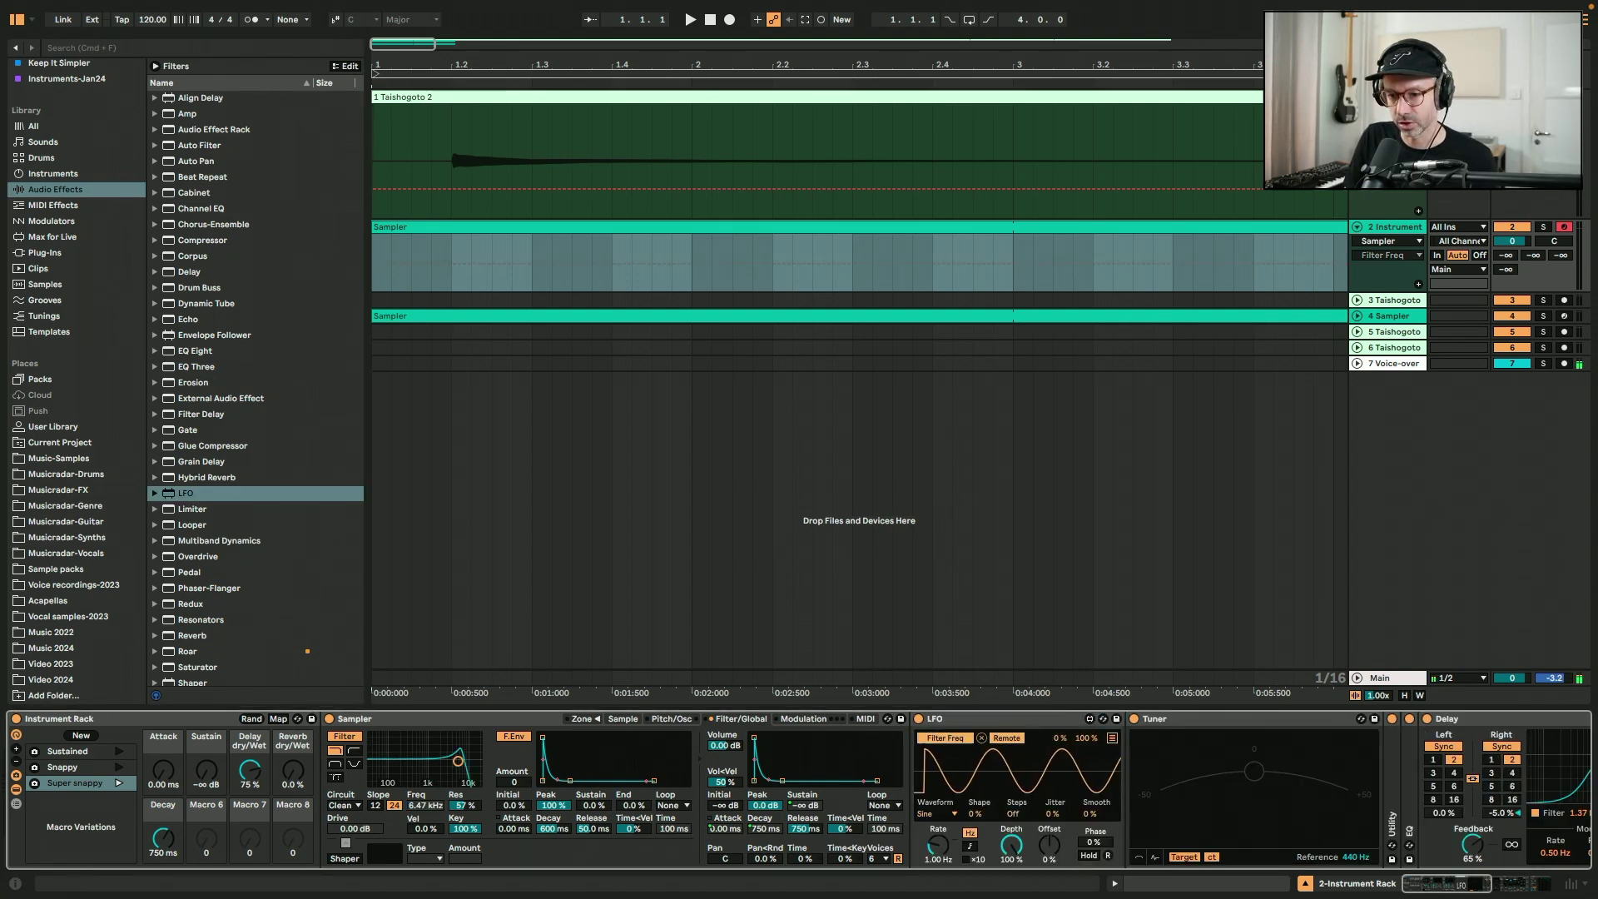
pyautogui.moveTo(937, 845); pyautogui.dragTo(938, 870)
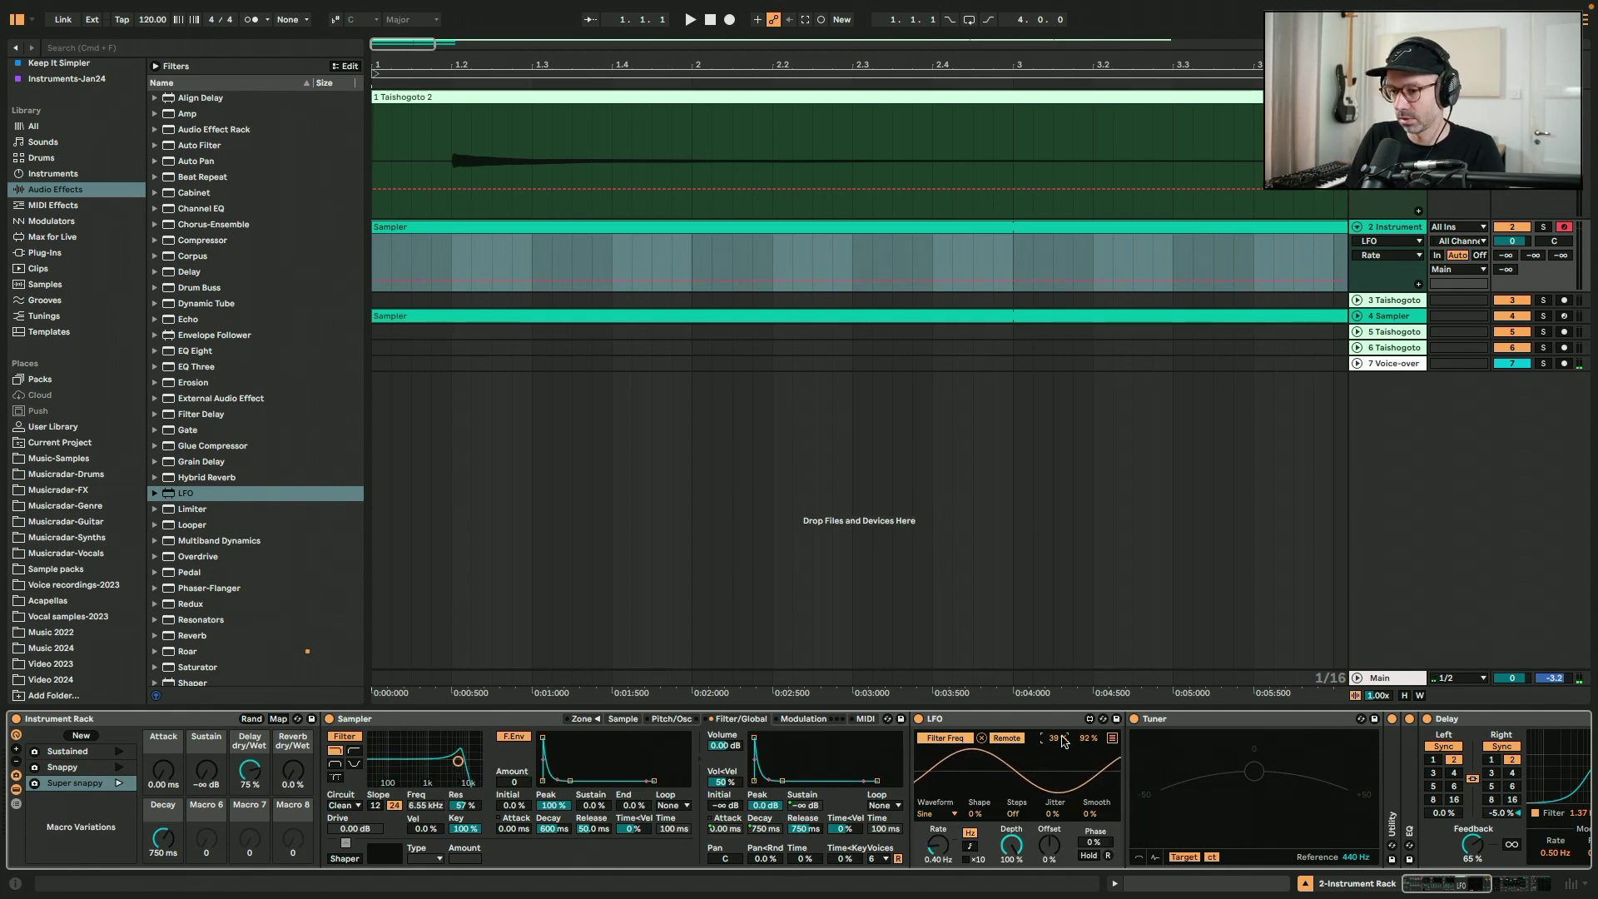
pyautogui.moveTo(1086, 738)
pyautogui.mouseDown()
pyautogui.moveTo(1068, 726)
pyautogui.moveTo(1088, 733)
pyautogui.mouseUp()
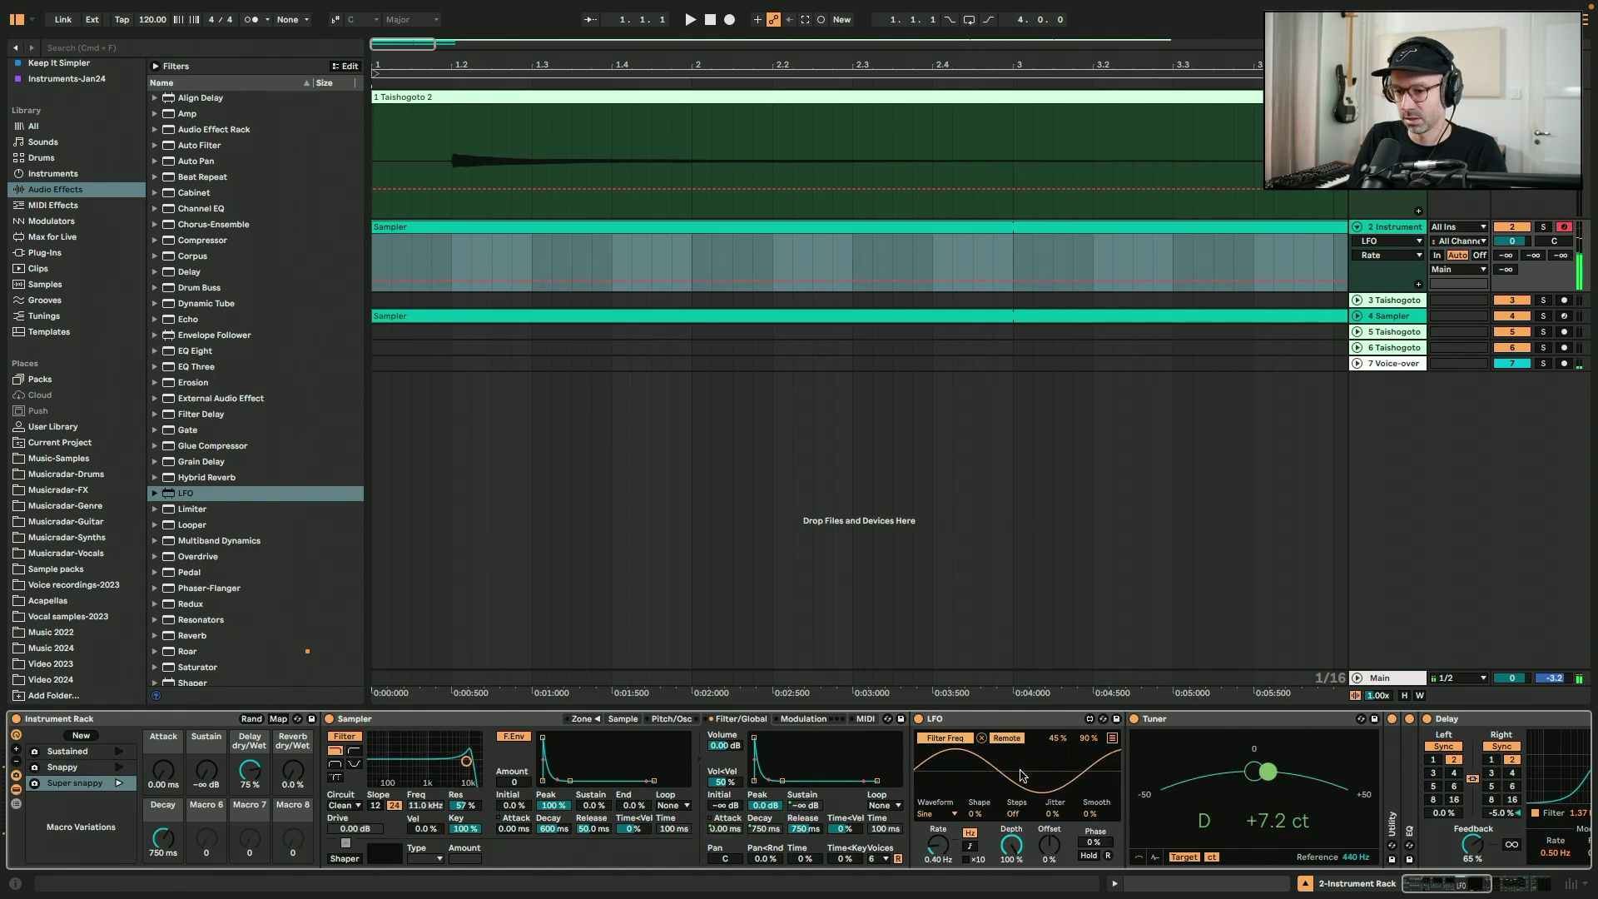
pyautogui.click(477, 807)
pyautogui.write('5')
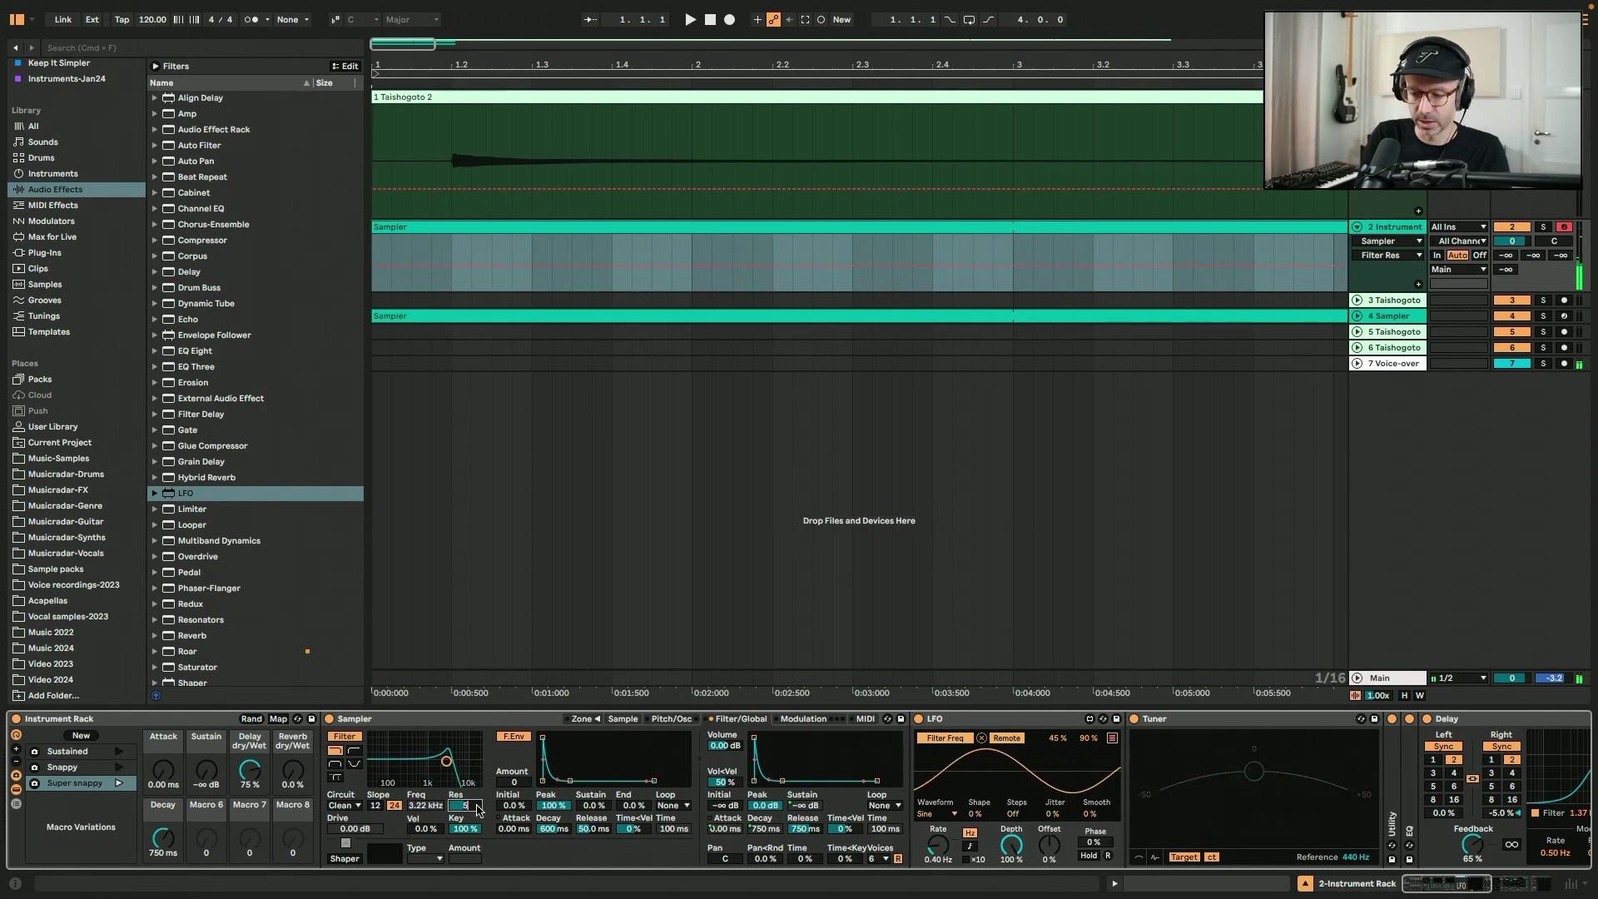
# Map the Sampler's filter switch to Macro 6 as Filter on/off and overwrite the Super snappy variation with it at 127.
pyautogui.click(279, 719)
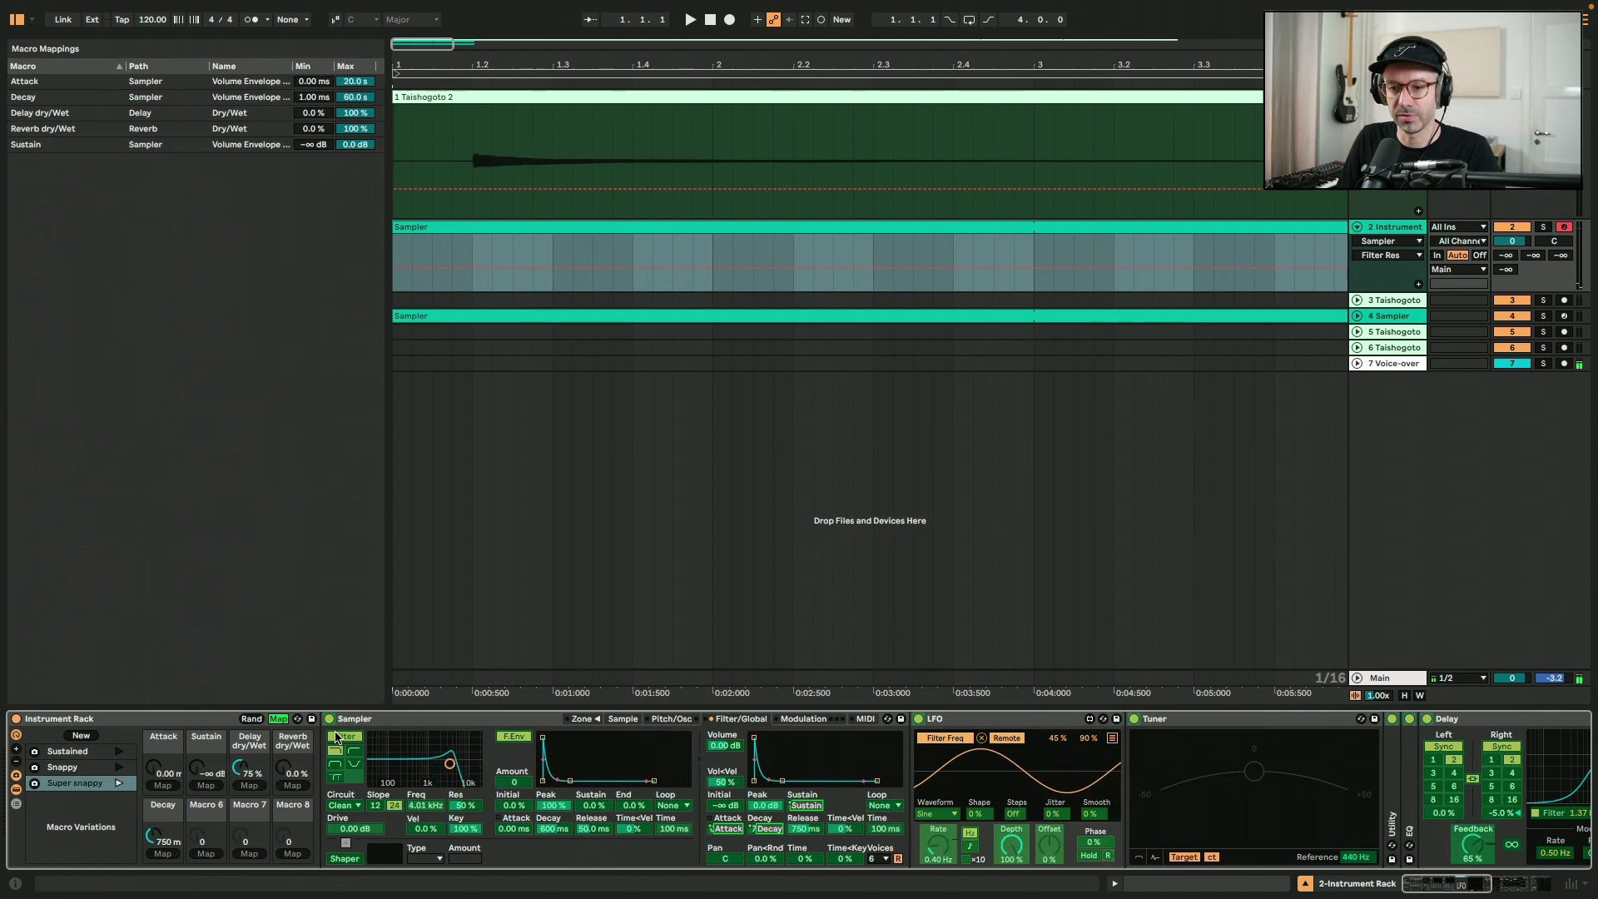
pyautogui.click(340, 737)
pyautogui.click(207, 854)
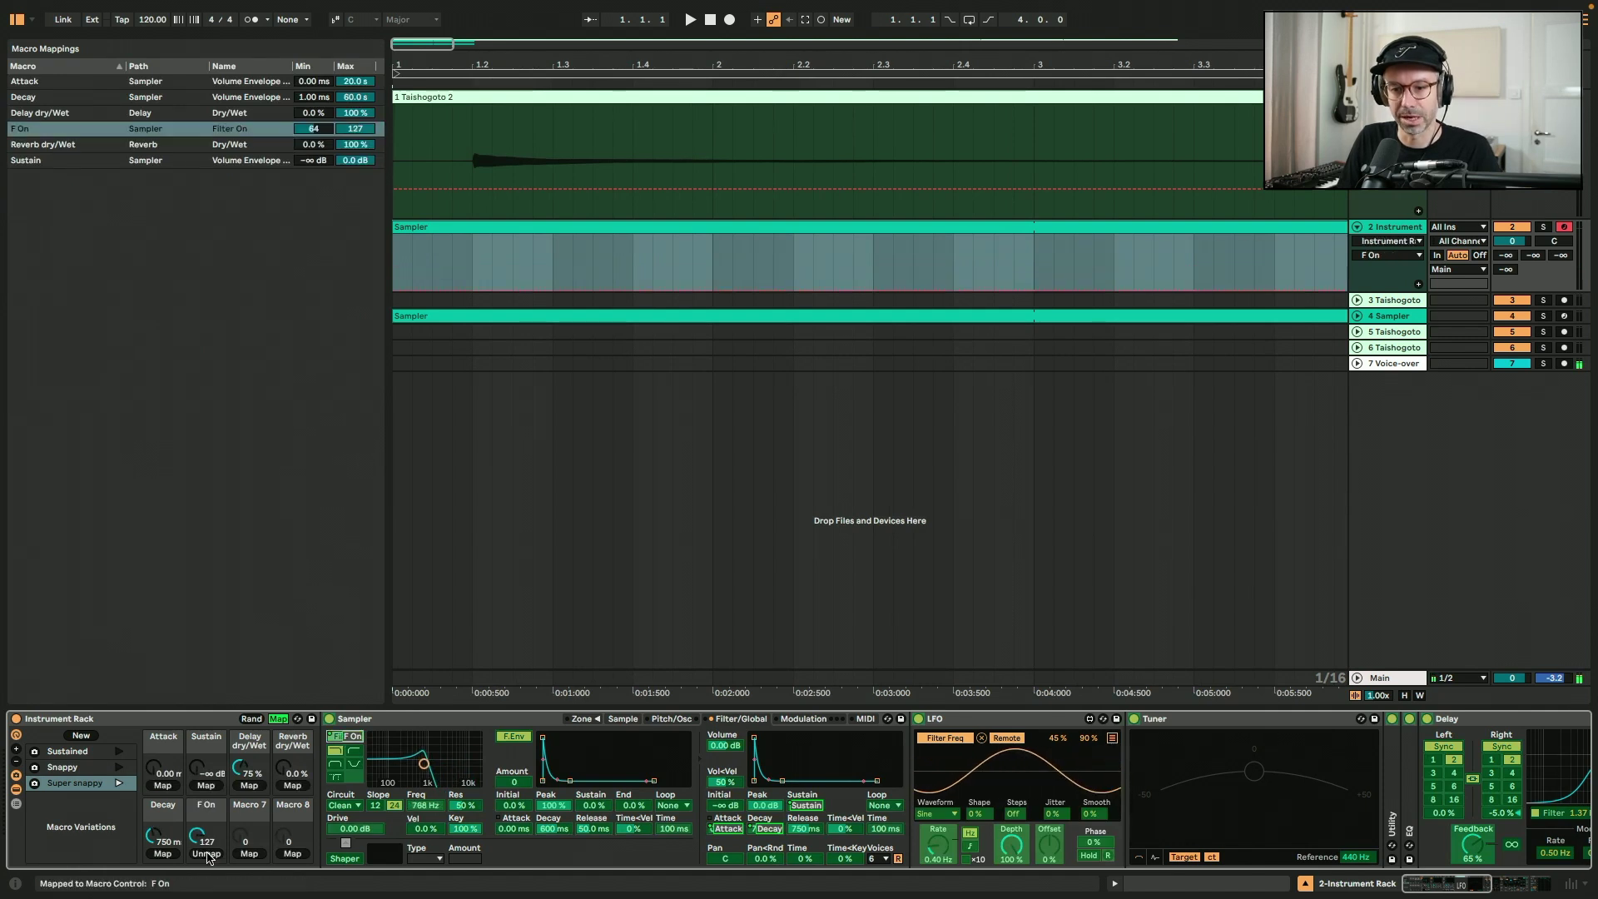
pyautogui.click(279, 719)
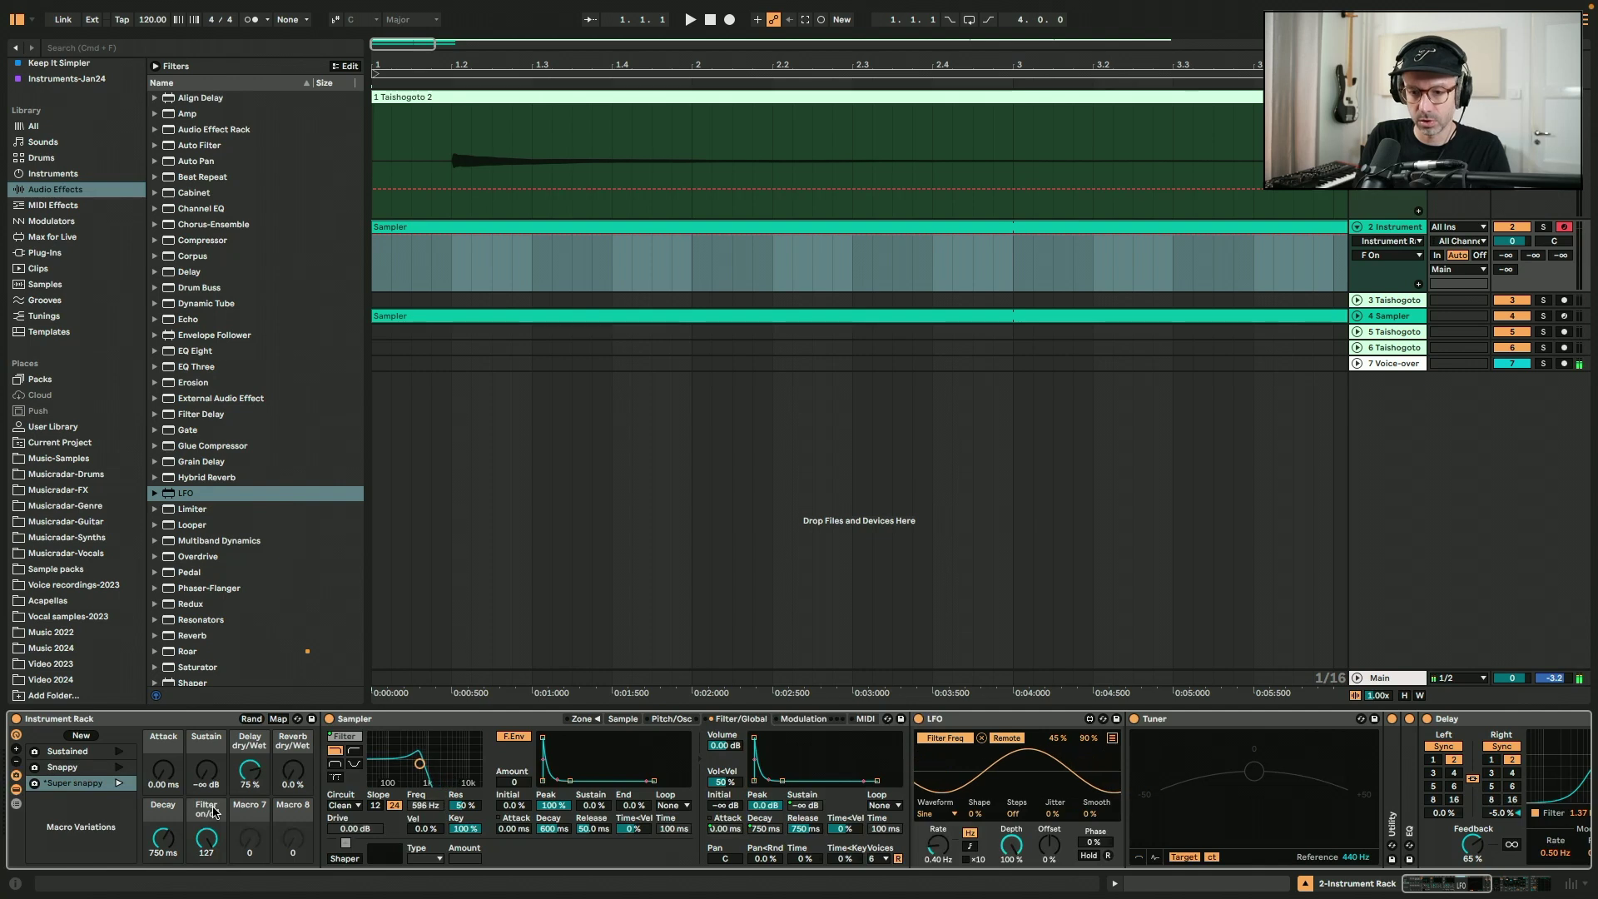
pyautogui.click(35, 784)
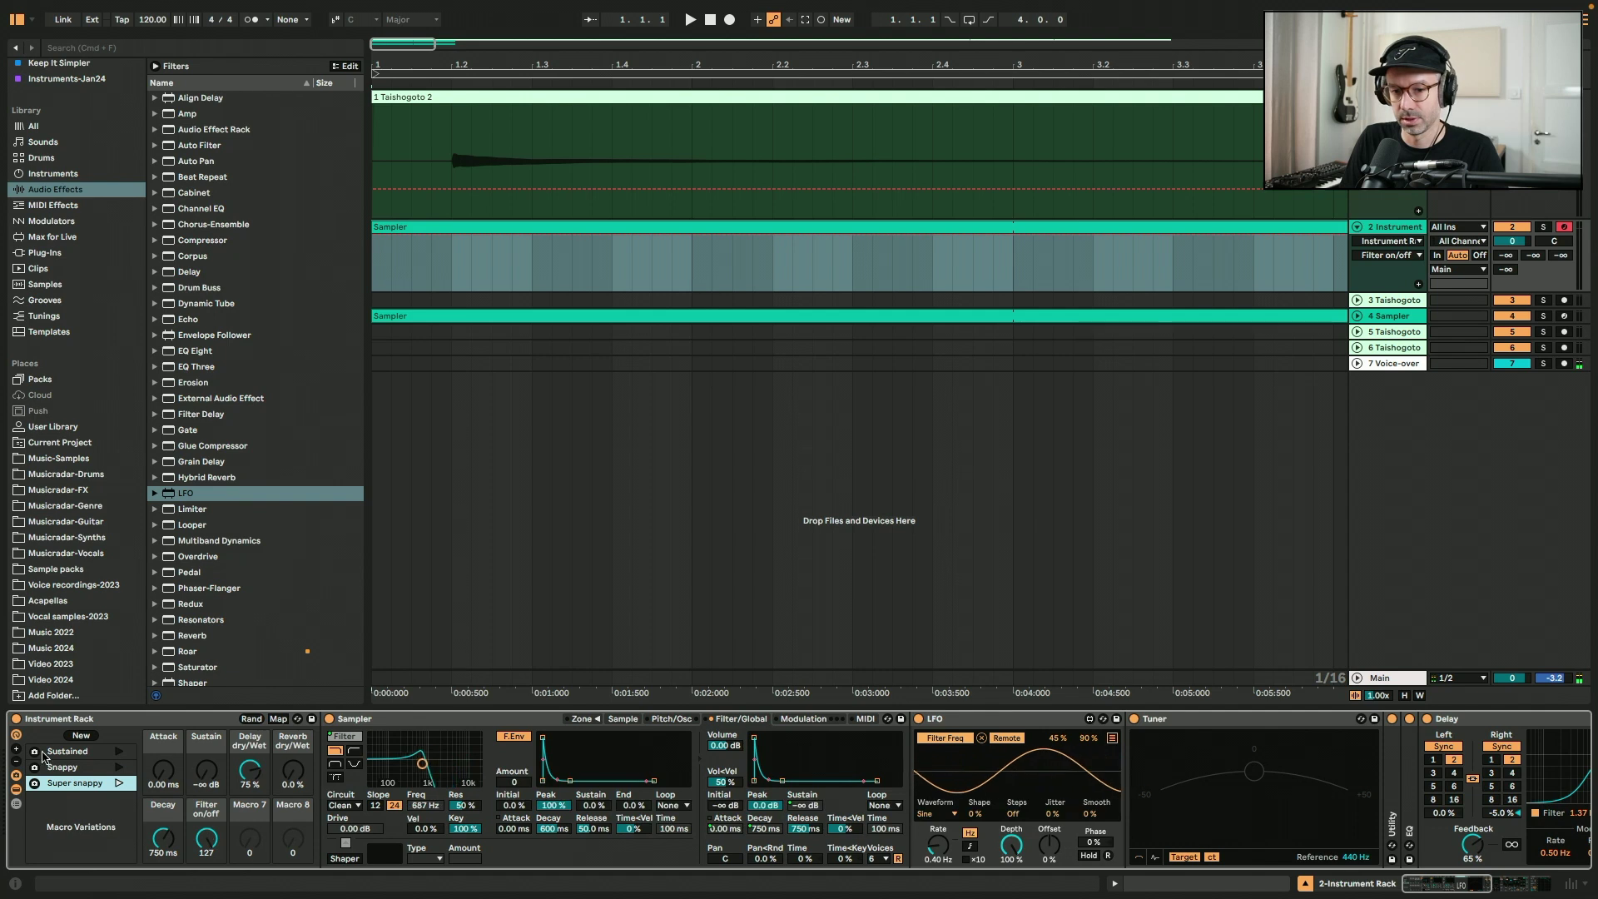
# Set Filter on/off to 0 for the Snappy variation and overwrite that variation.
pyautogui.click(71, 767)
pyautogui.moveTo(206, 843); pyautogui.dragTo(205, 866)
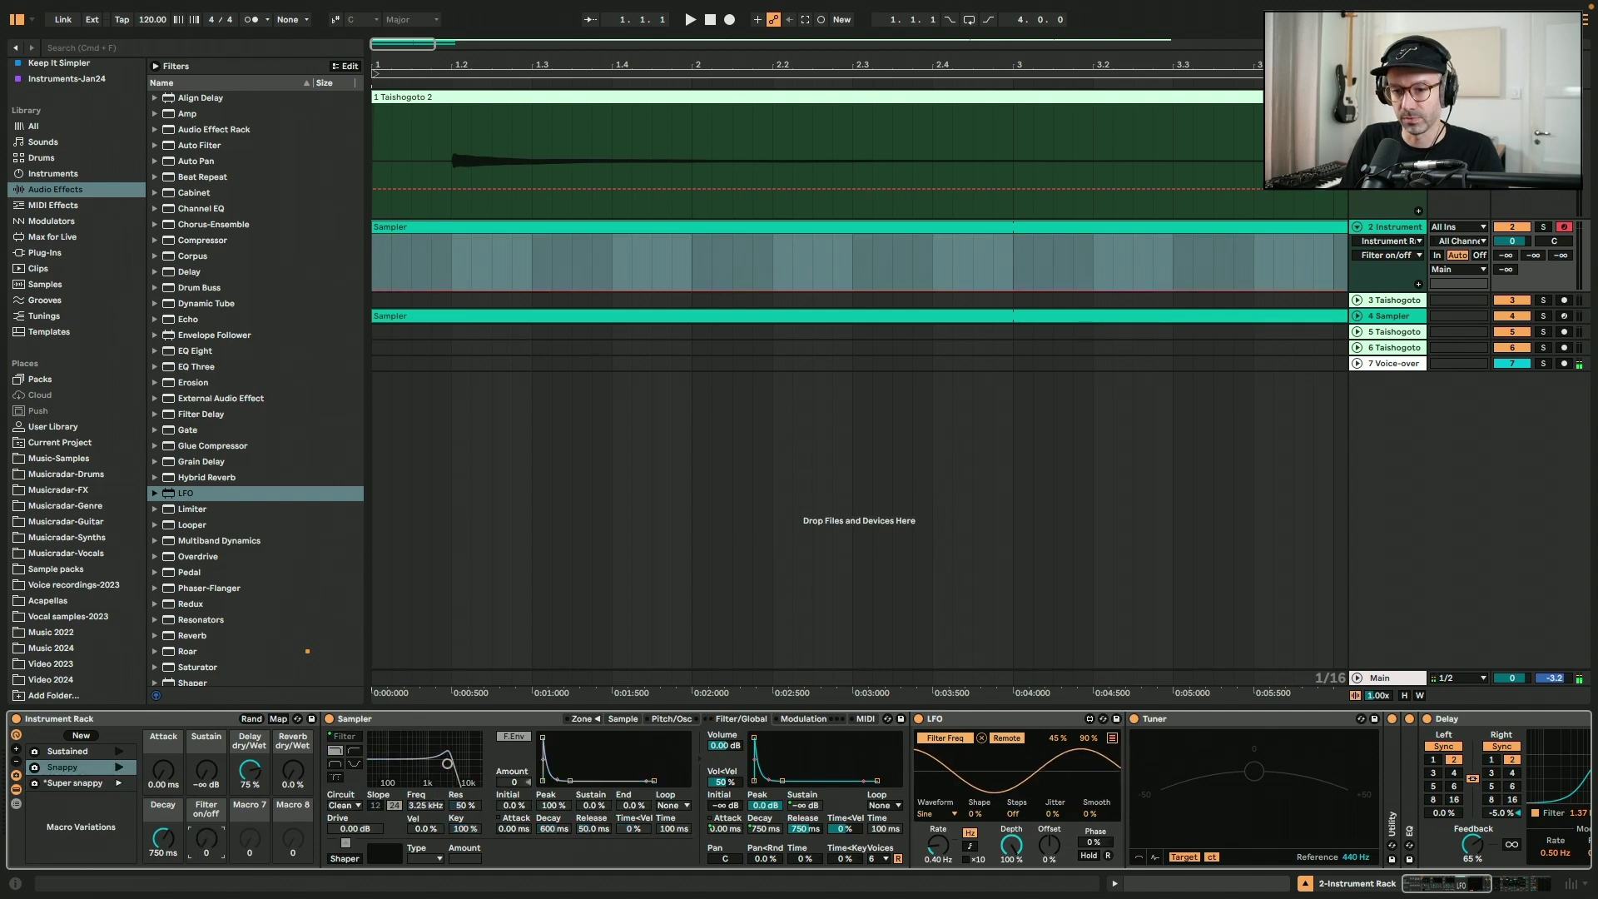
pyautogui.click(35, 767)
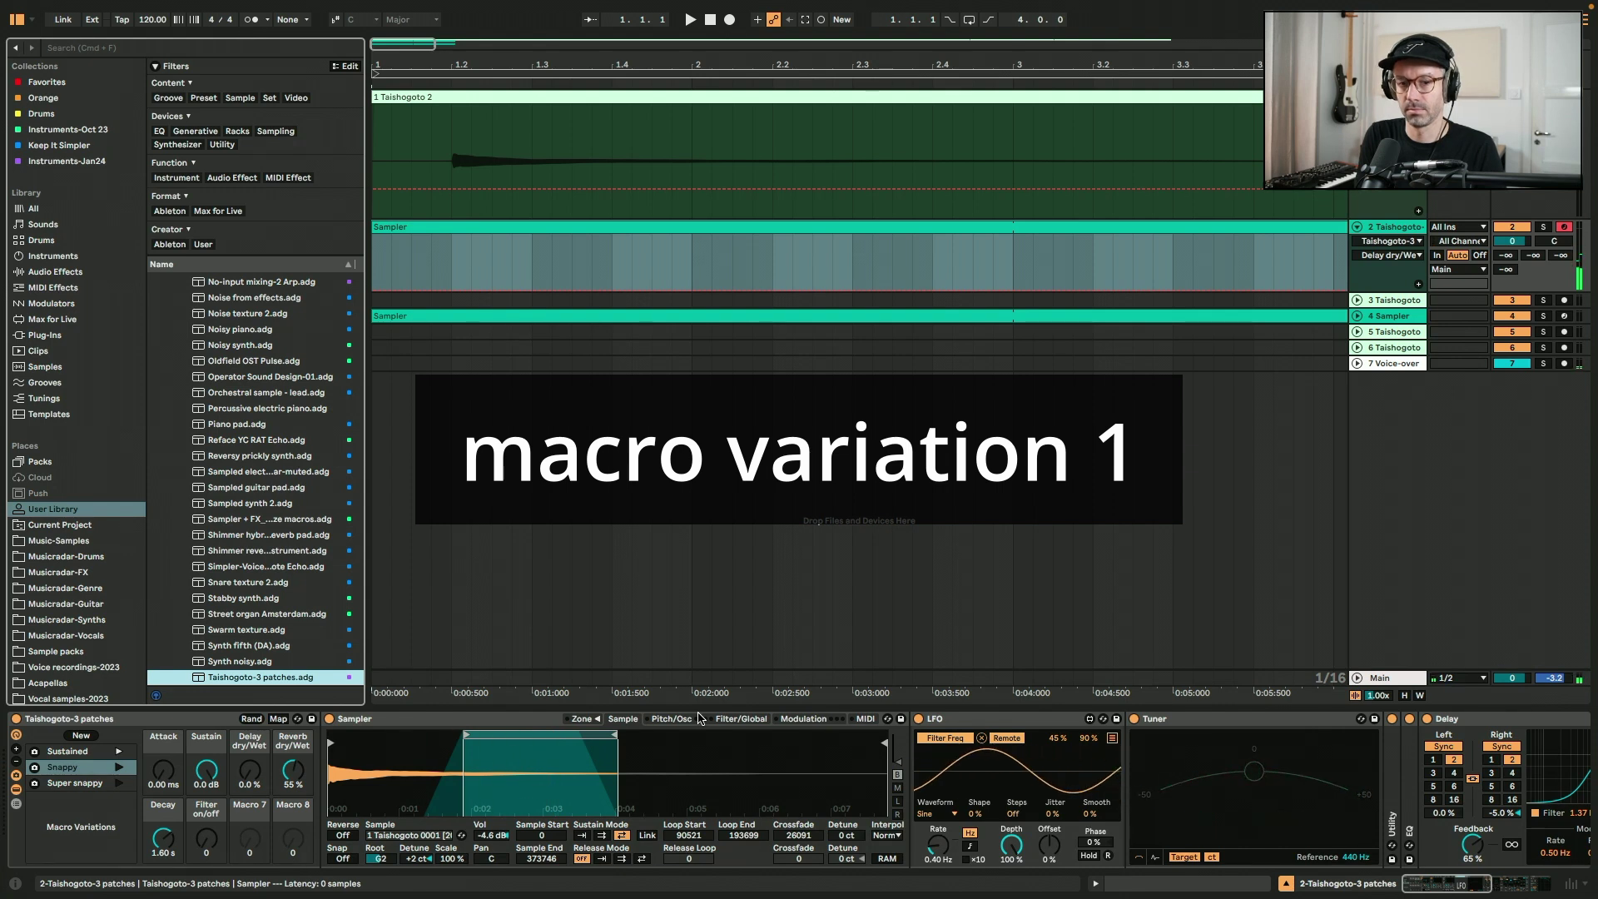
# Recall the Snappy variation and audition it with notes in different octaves.
pyautogui.click(119, 767)
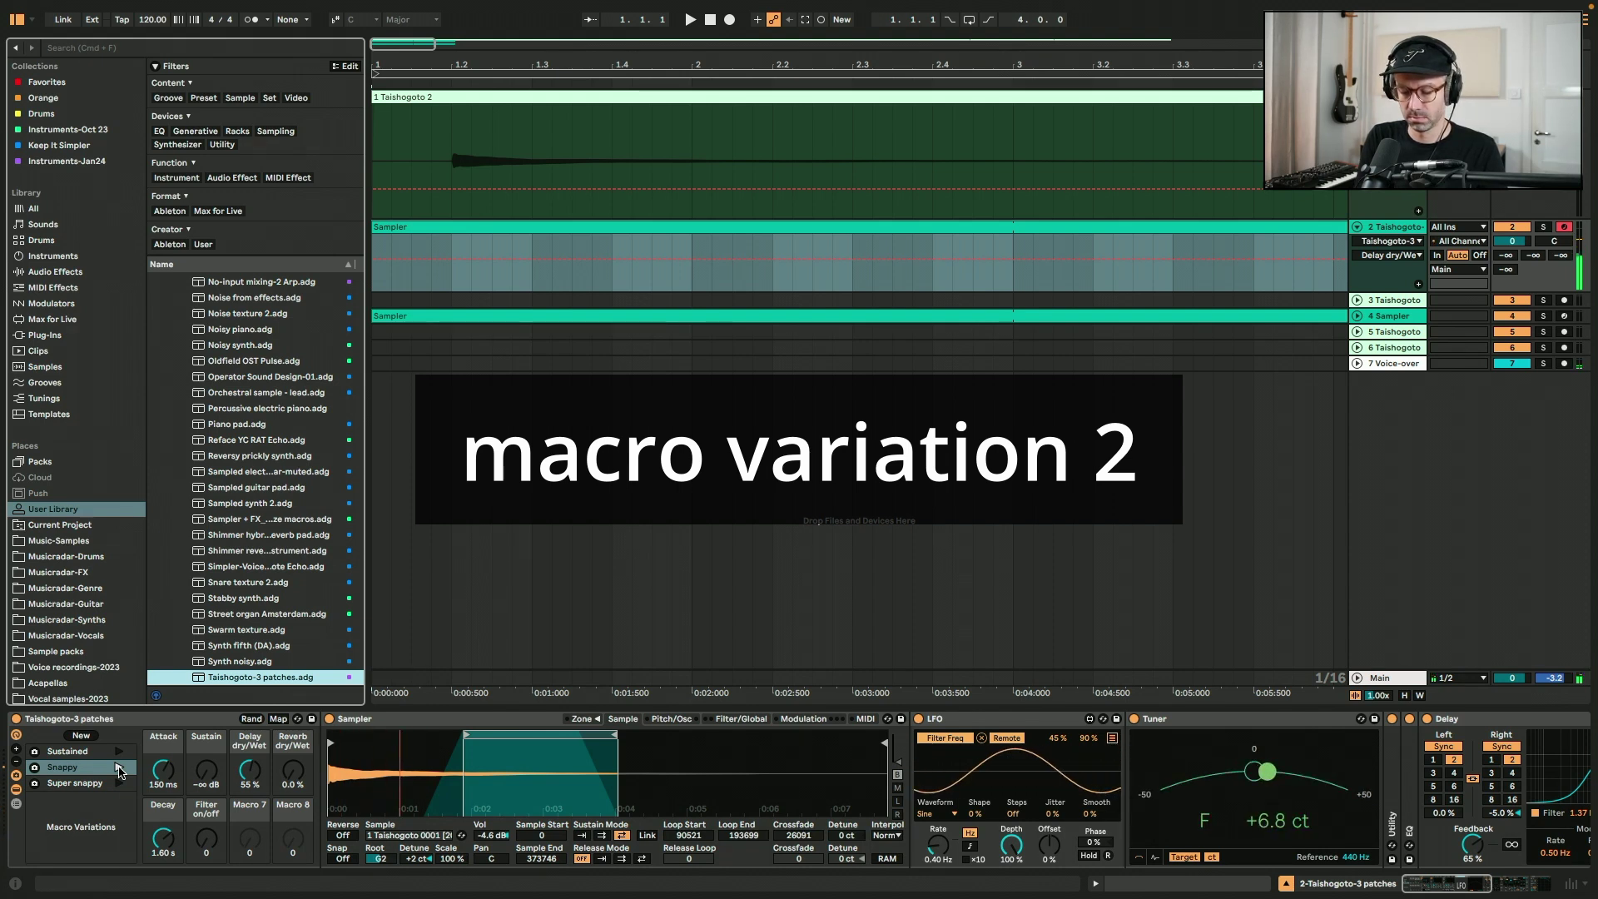
pyautogui.press('z')
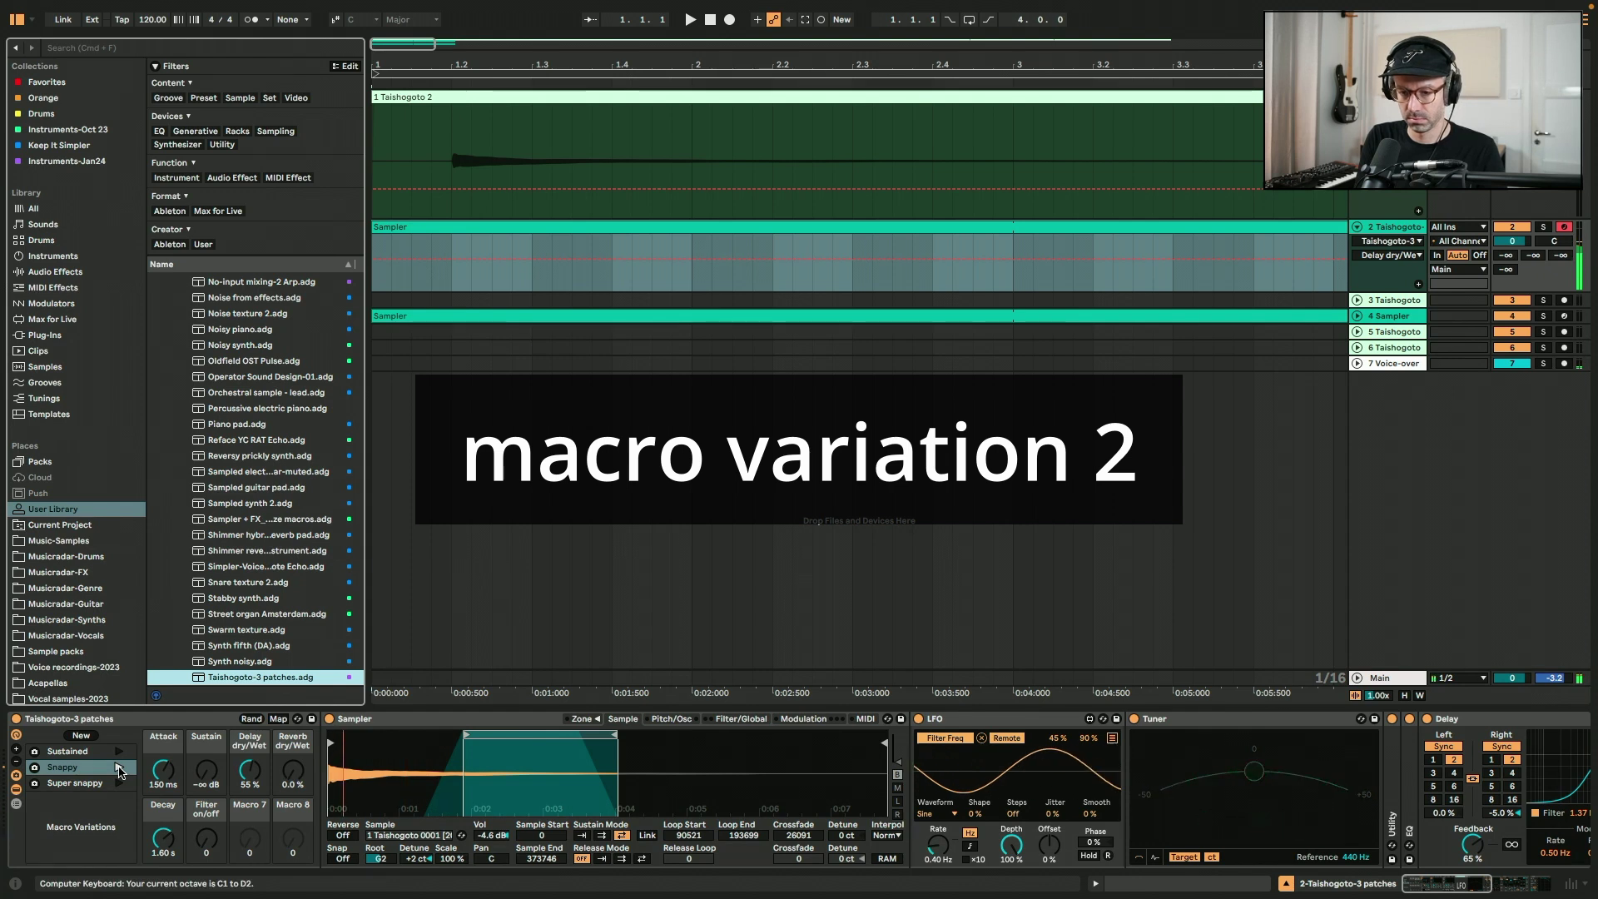
pyautogui.press('x')
pyautogui.press('x')
pyautogui.press('z')
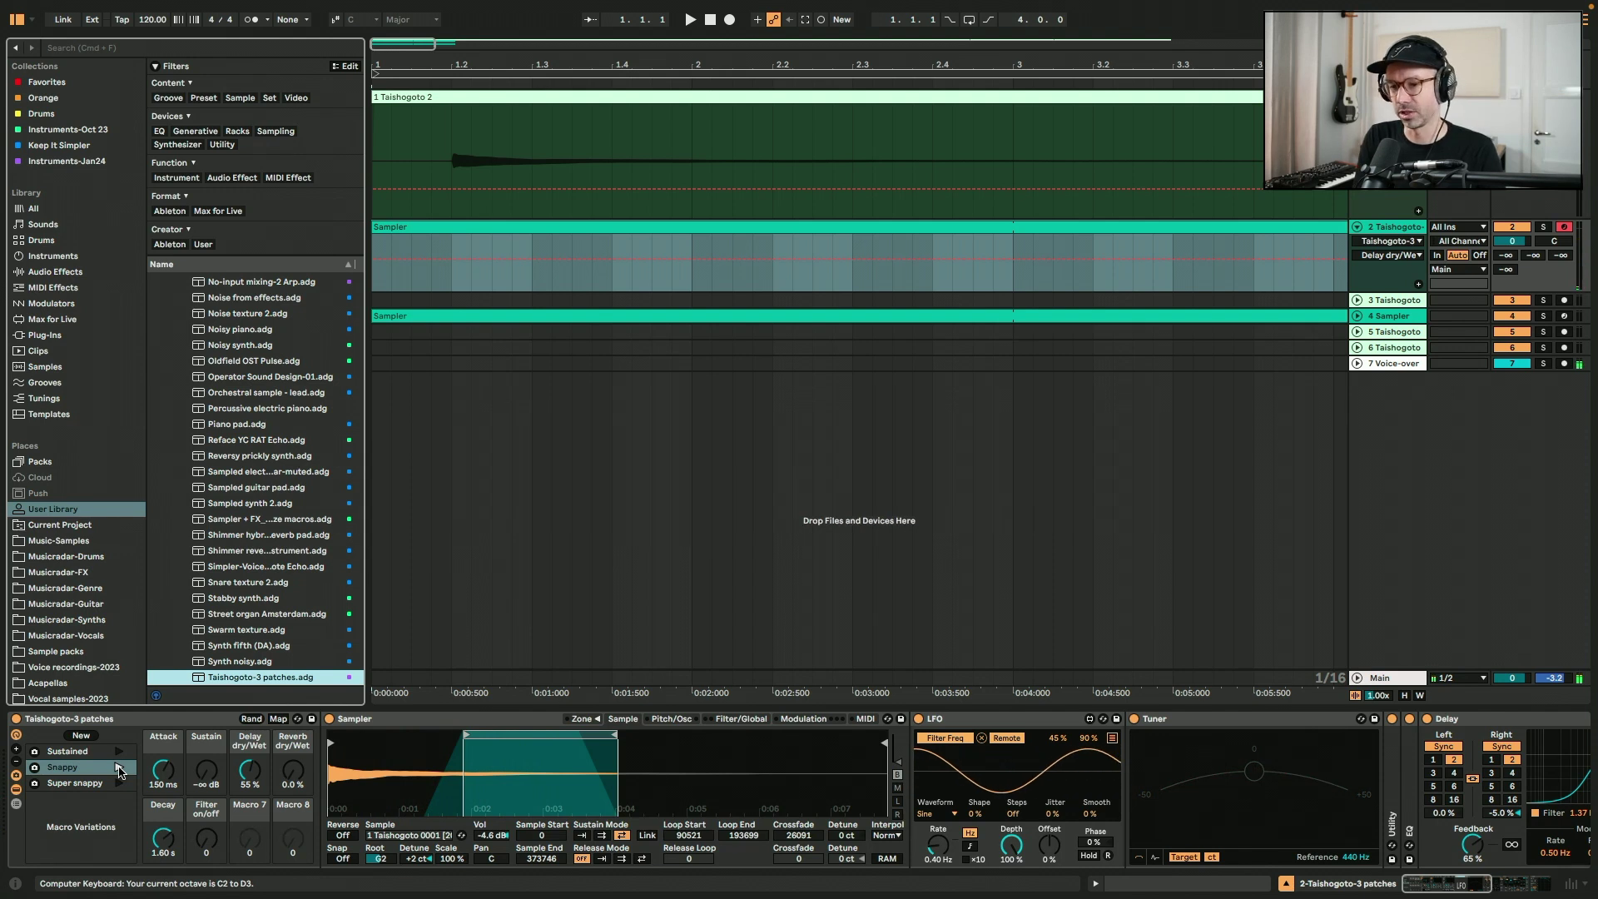
# Recall the Super snappy variation and audition it by playing notes.
pyautogui.click(118, 783)
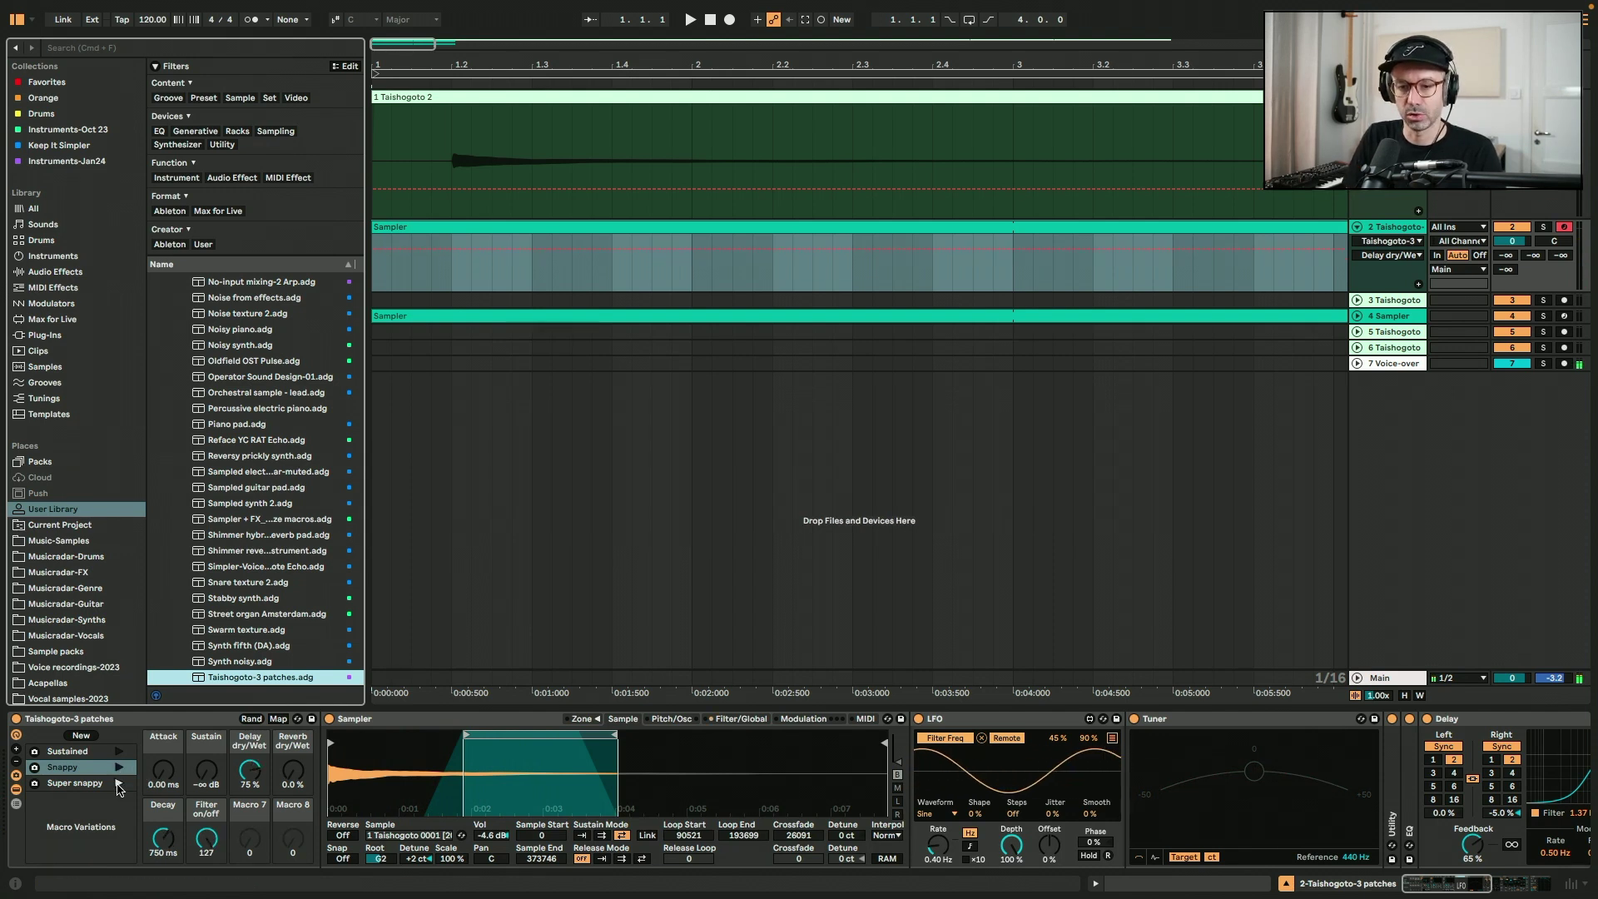
pyautogui.press('a')
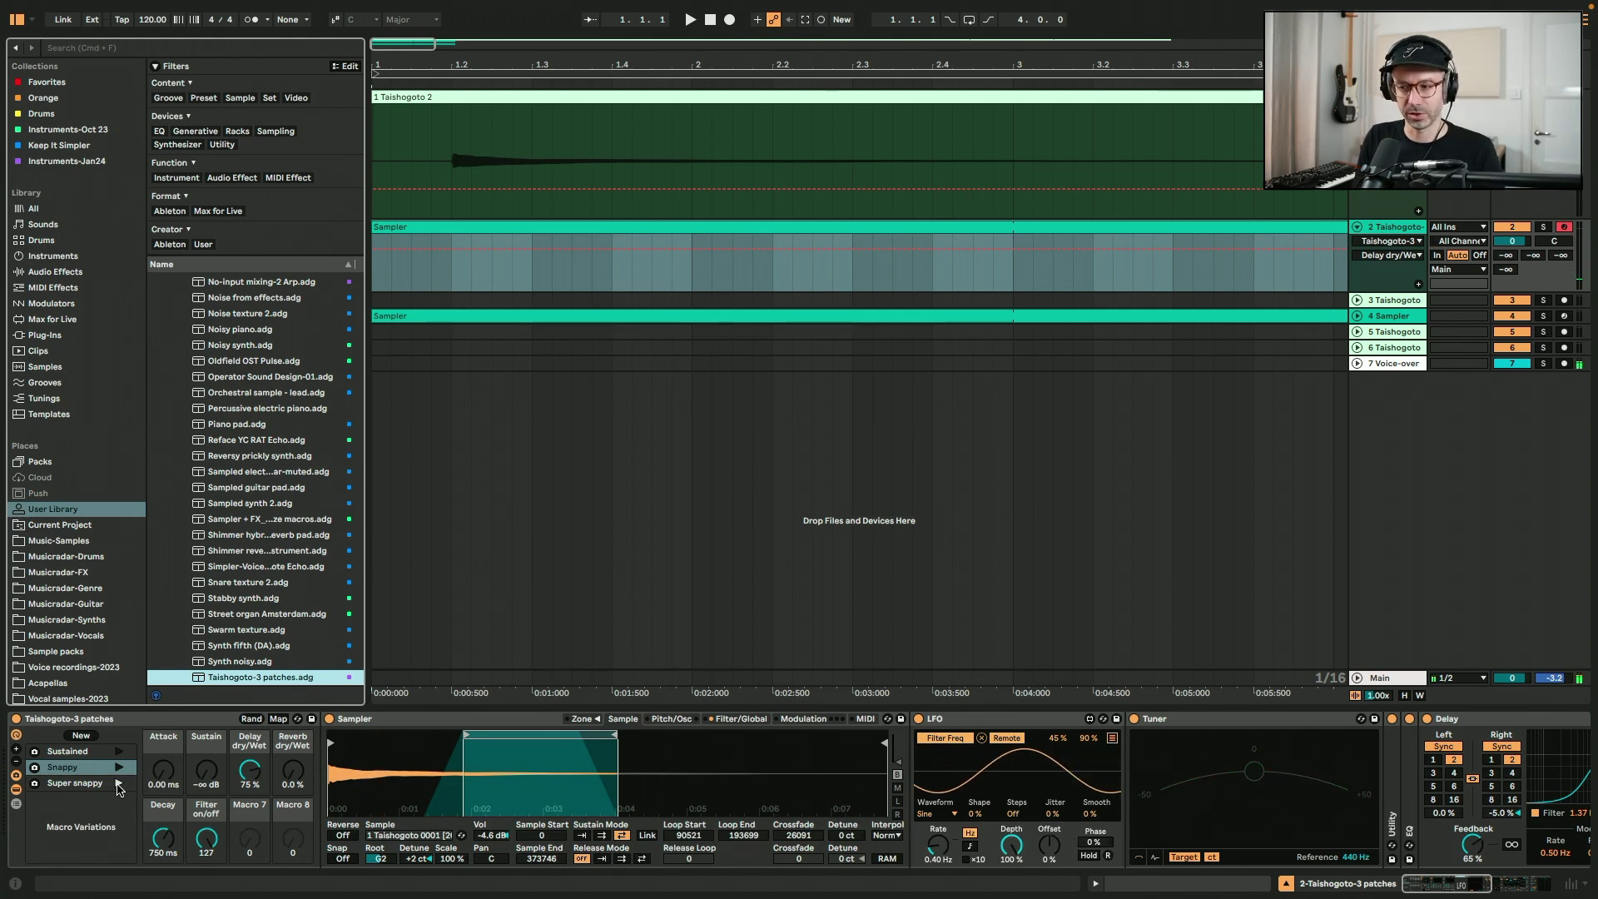
pyautogui.press('a')
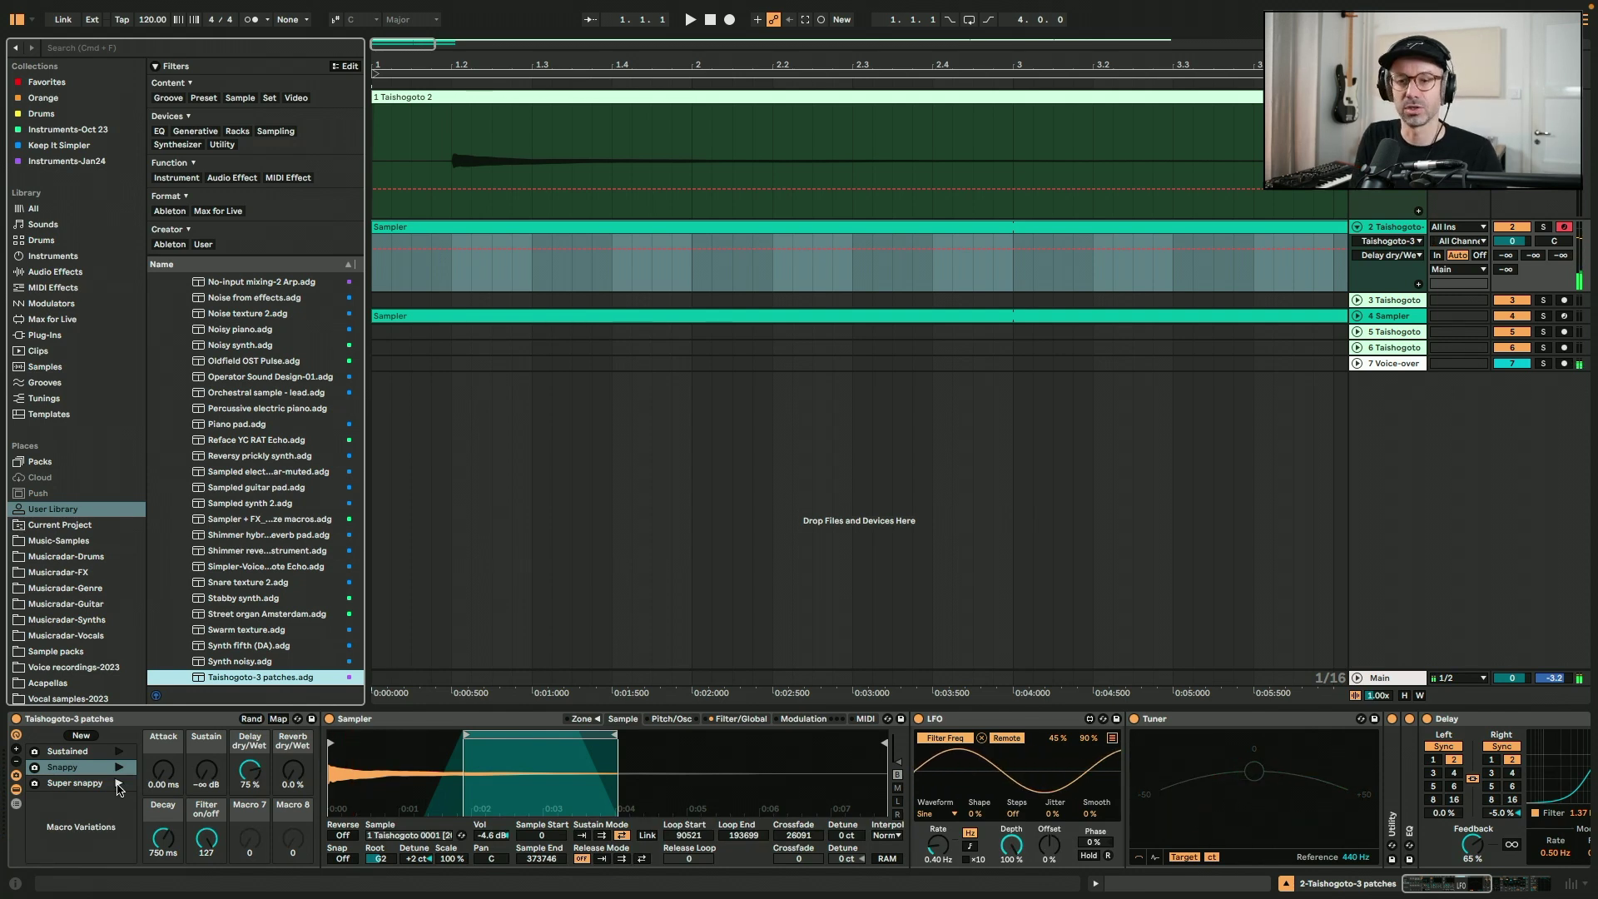
pyautogui.press('g')
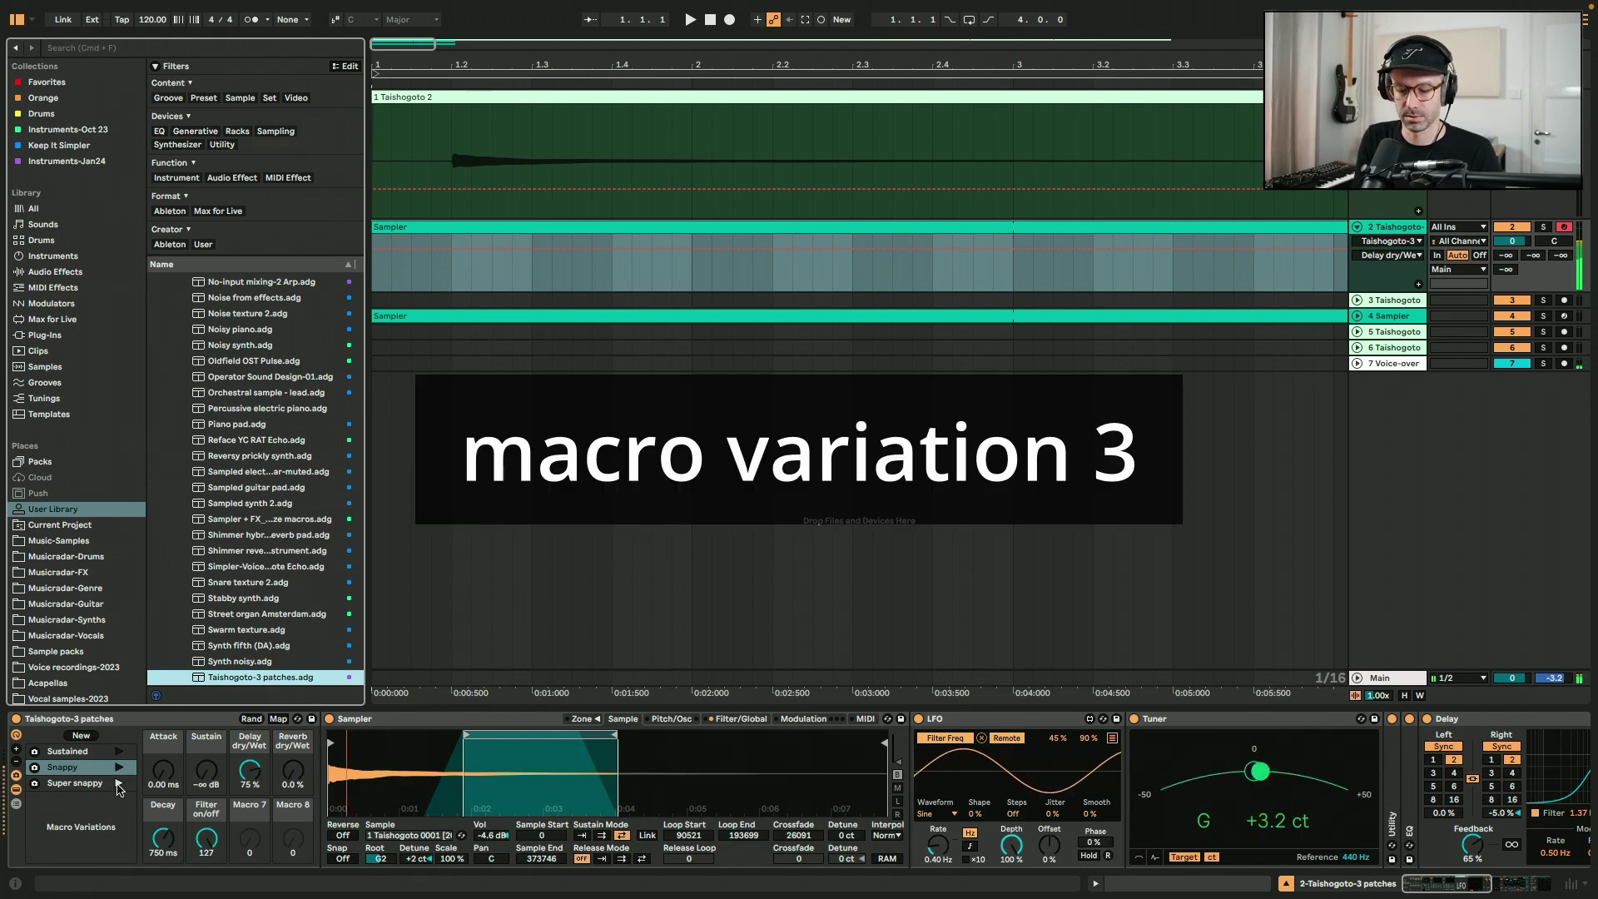
pyautogui.press('g')
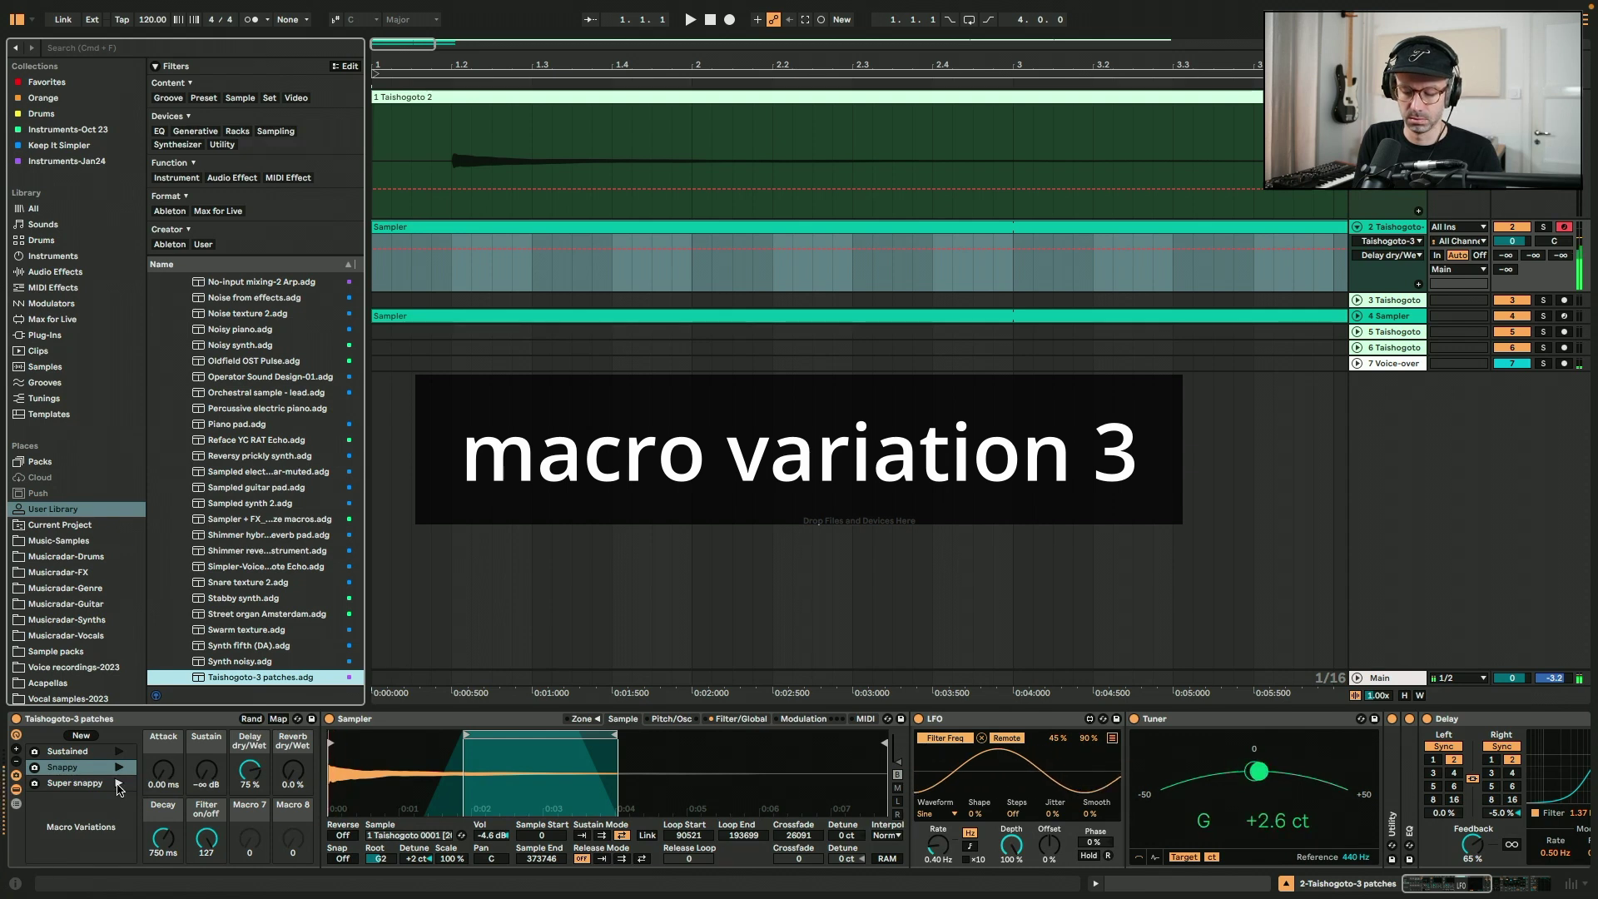
pyautogui.press('g')
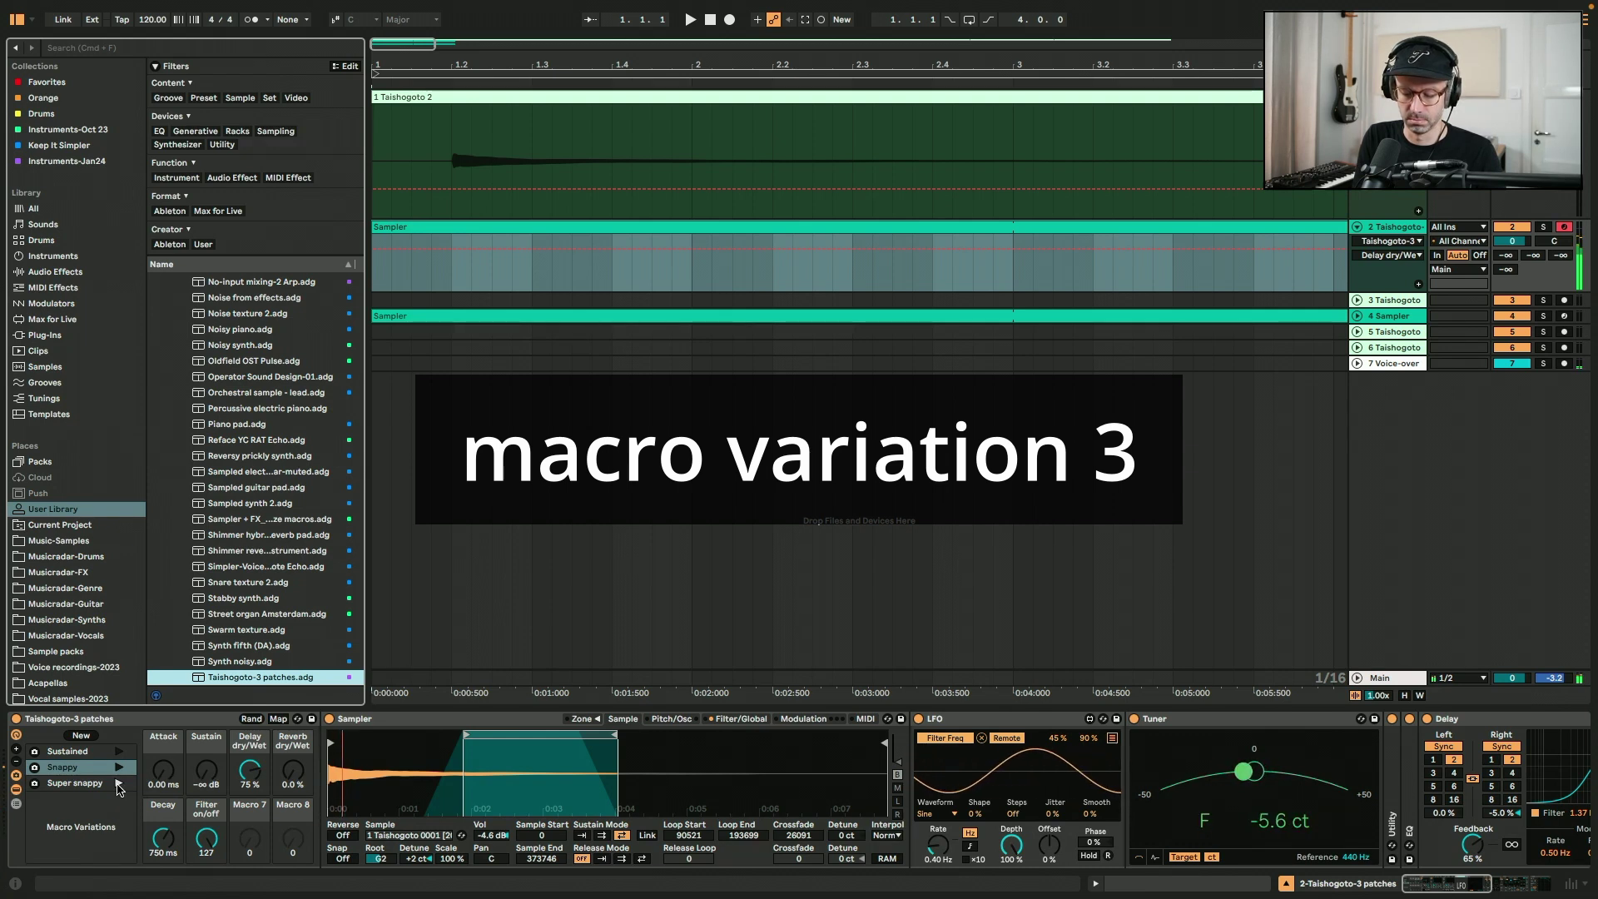